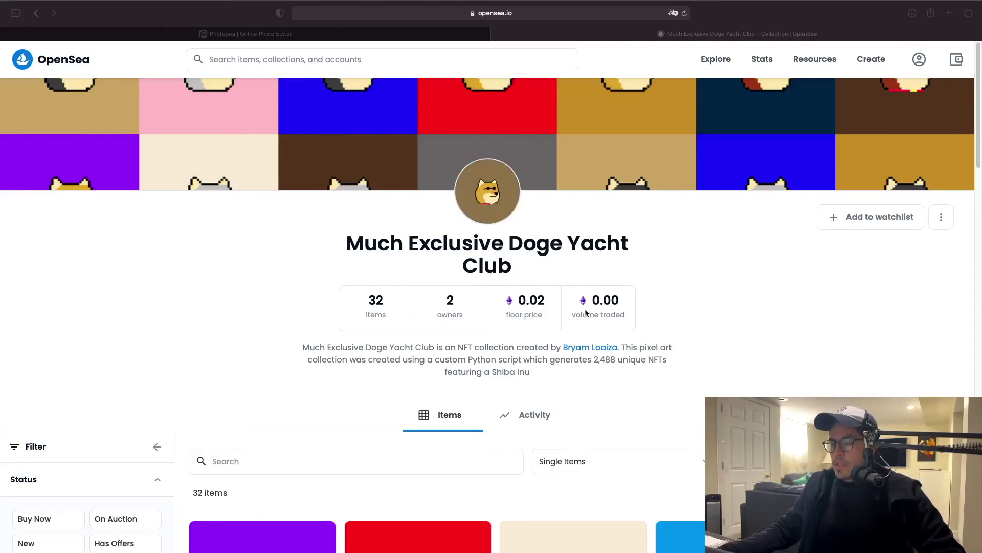
- Look through the Much Exclusive Doge Yacht Club collection, comparing the backgrounds, fur colours, eyewear and accessories of its items
scroll(586, 313, down, 1)
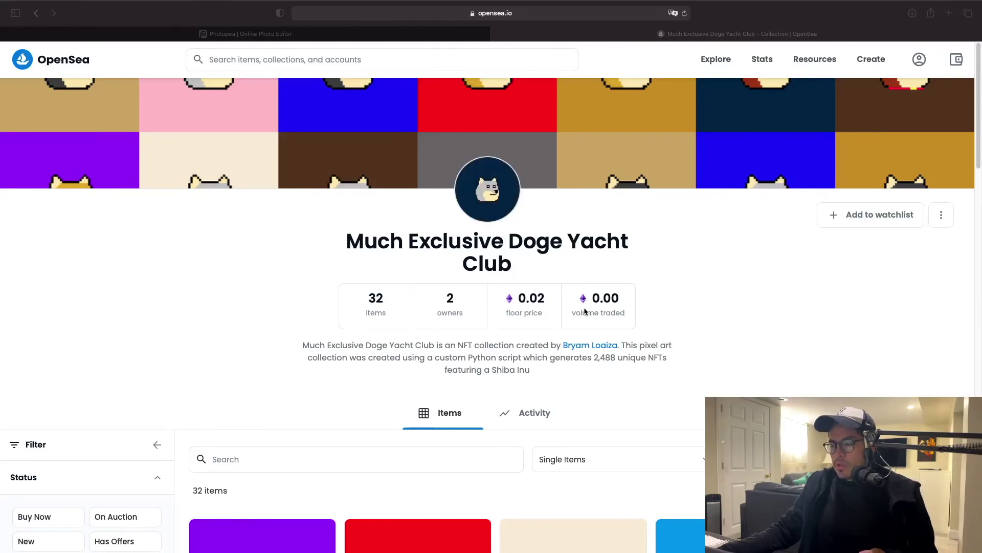
scroll(585, 311, down, 3)
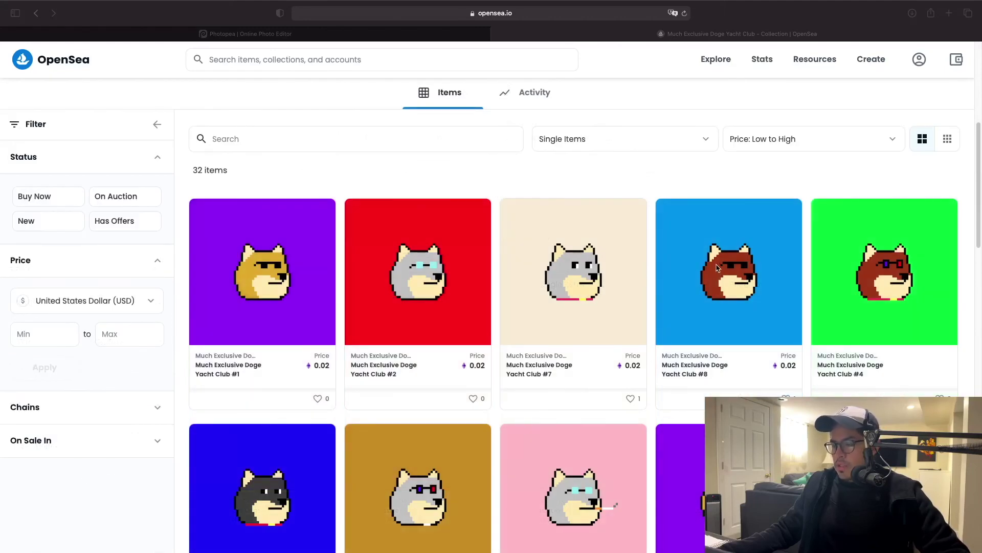
scroll(694, 274, down, 2)
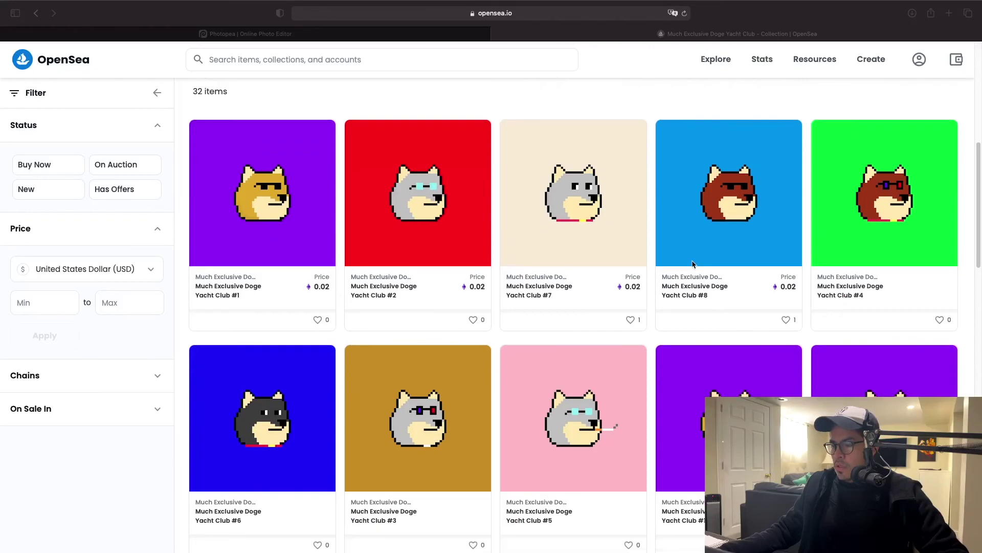
scroll(695, 269, down, 6)
scroll(694, 264, down, 3)
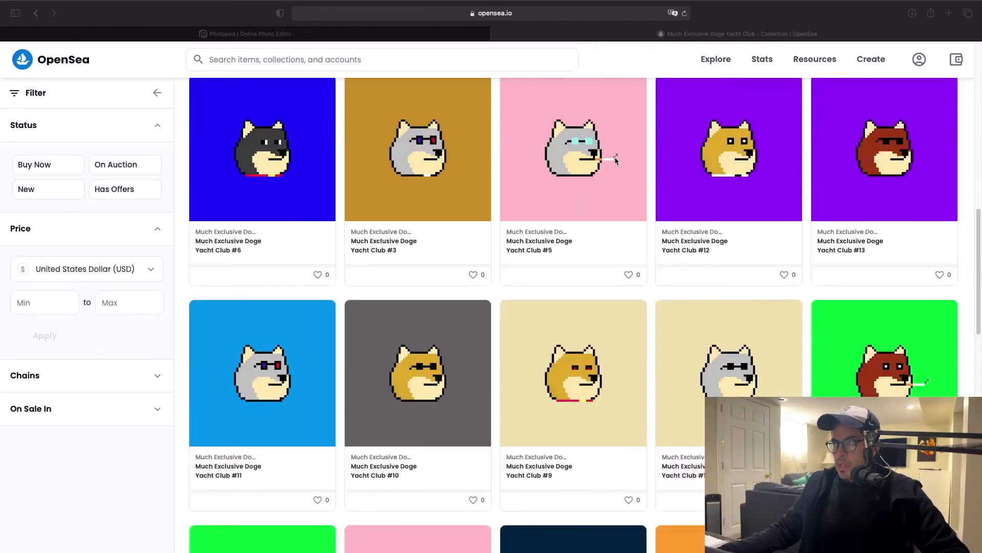
scroll(675, 228, down, 1)
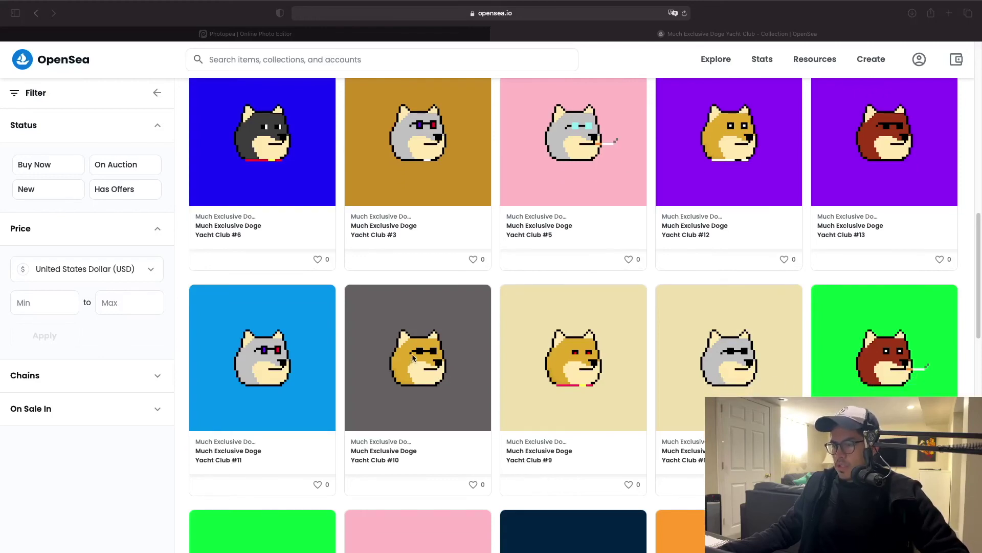
scroll(503, 302, down, 10)
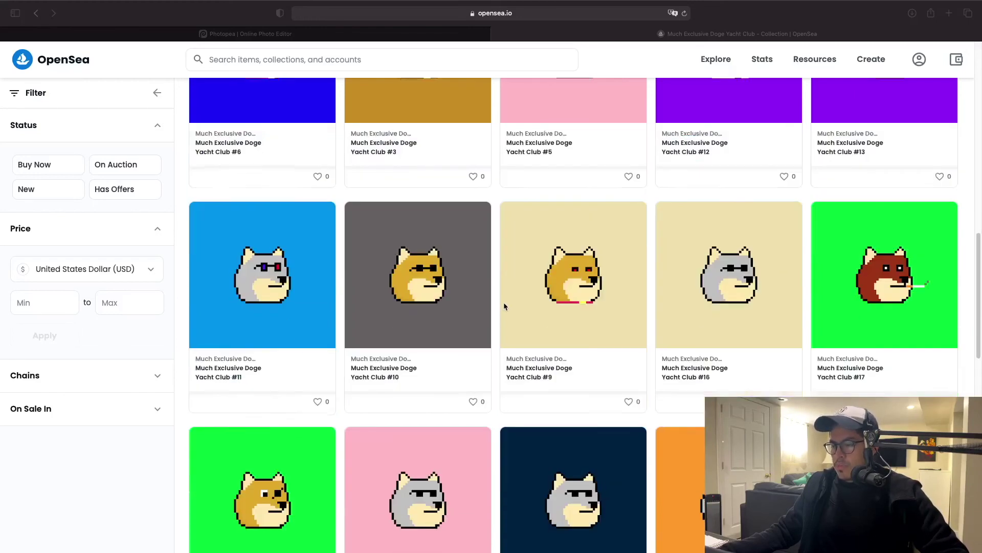
scroll(588, 149, up, 1)
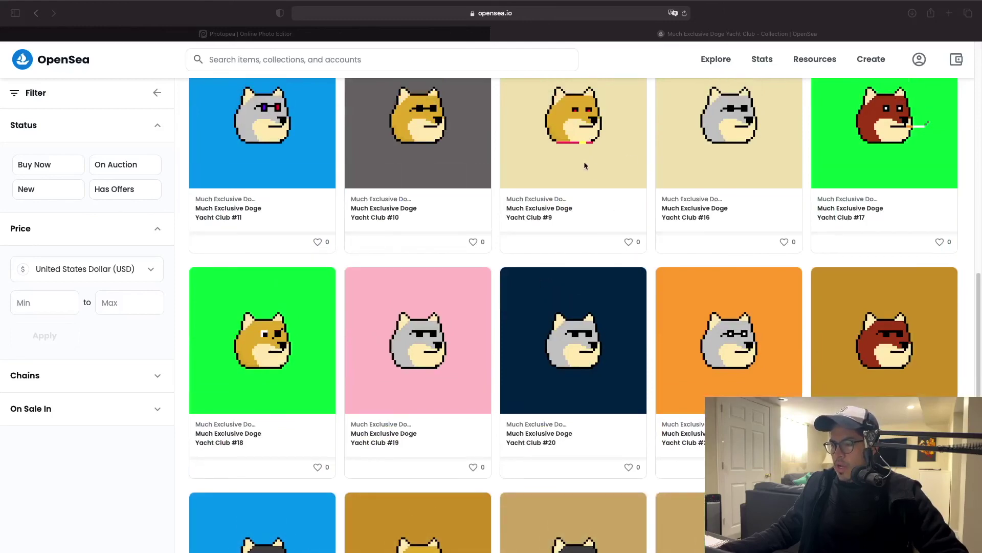
scroll(611, 237, down, 4)
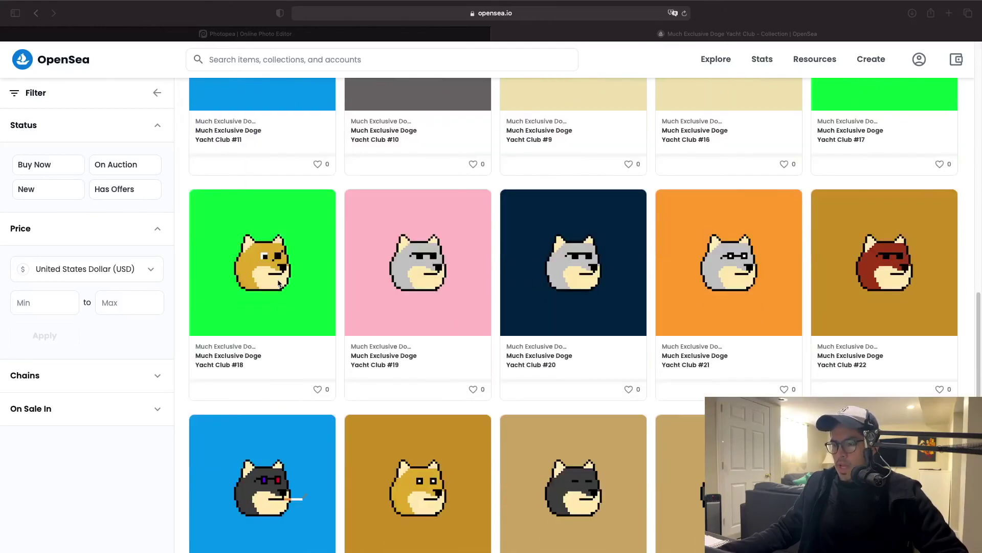
scroll(558, 305, down, 3)
scroll(560, 299, down, 6)
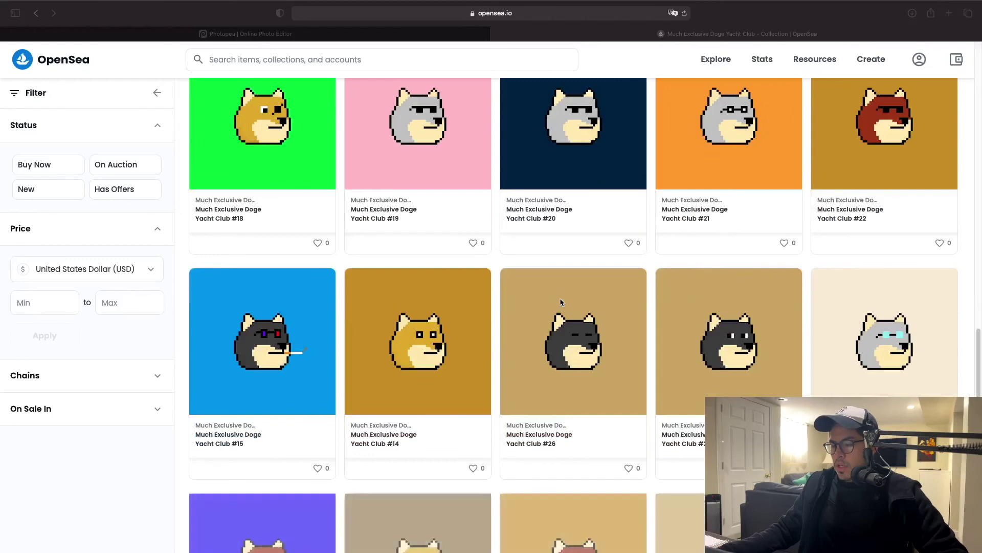
scroll(609, 321, down, 5)
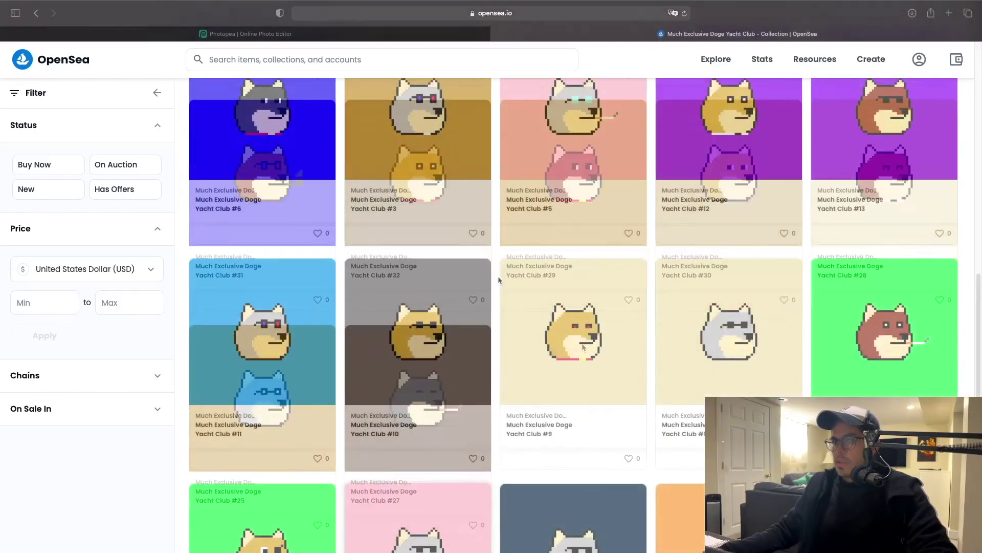
scroll(562, 292, up, 6)
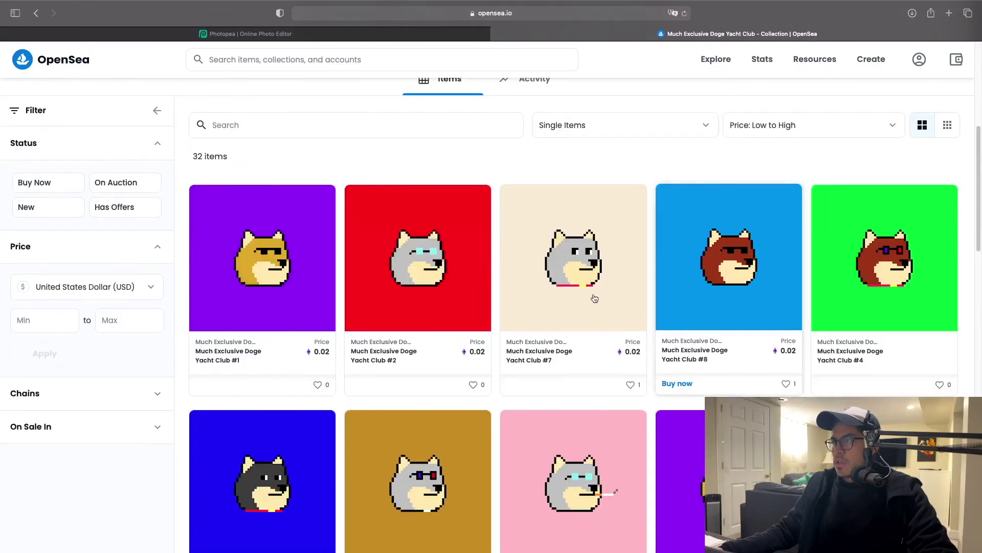
- Open the Much Exclusive Doge Yacht Club #7 item and expand its properties
click(594, 296)
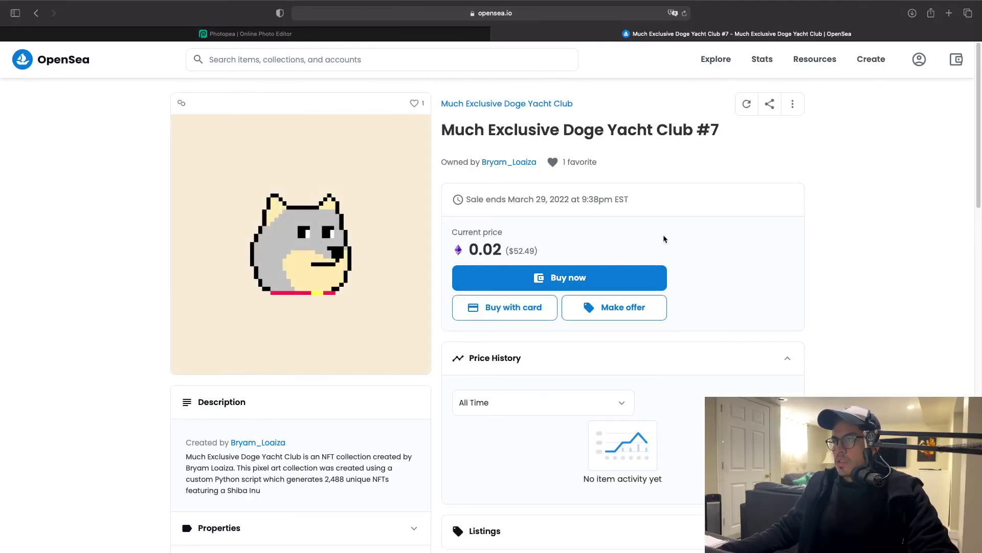
scroll(347, 328, down, 5)
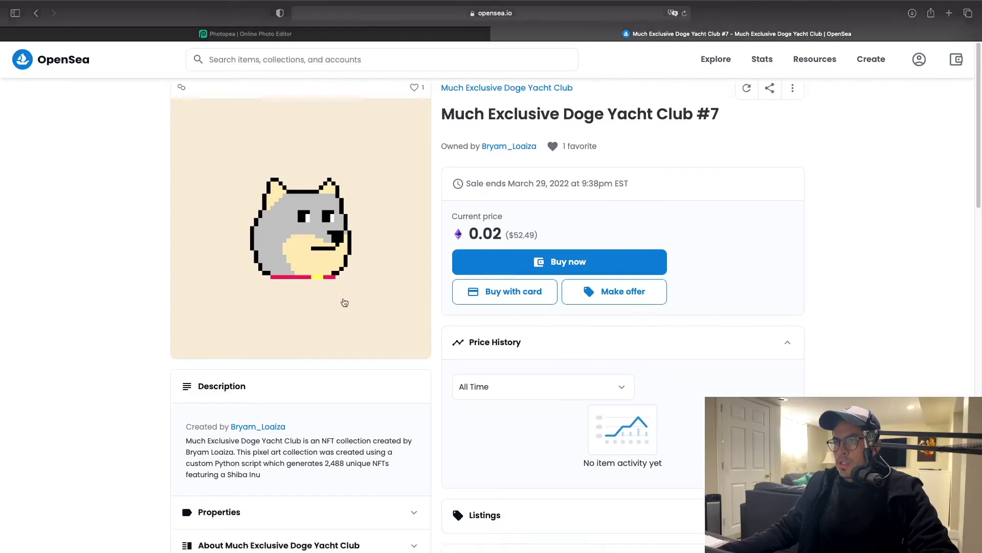
click(387, 381)
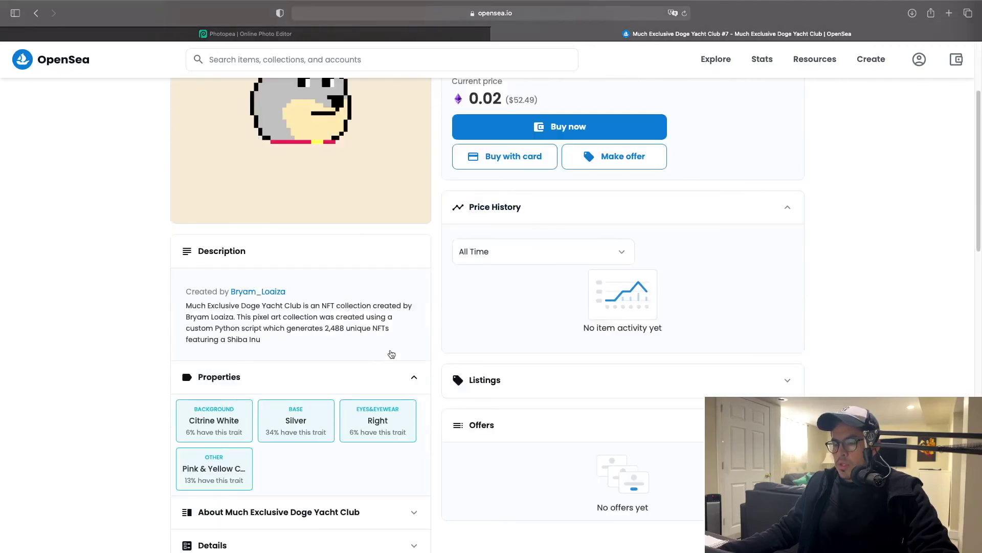
- Compare item #7's listed traits with its artwork and browse the NFTs sharing its Pink & Yellow trait
scroll(392, 354, down, 2)
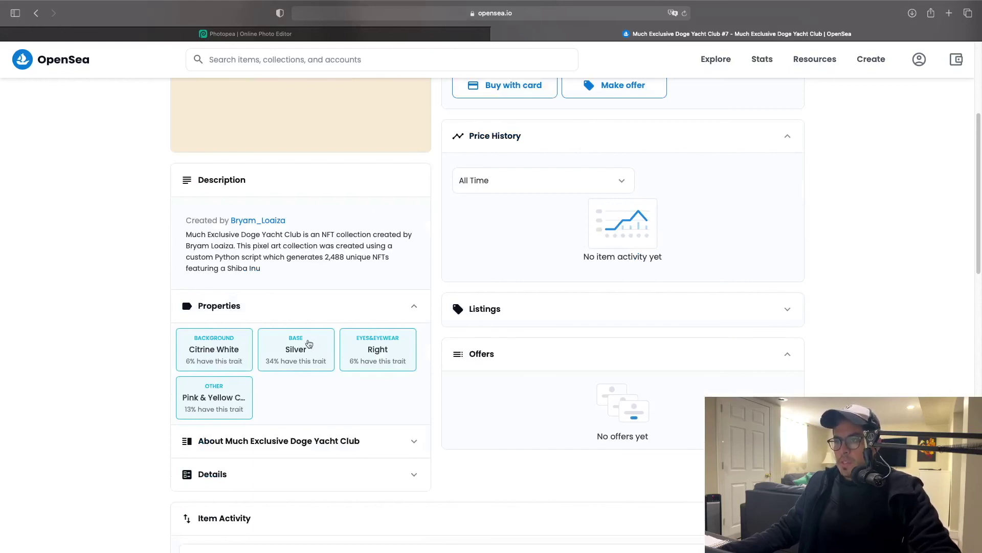
scroll(309, 343, up, 3)
scroll(416, 419, down, 3)
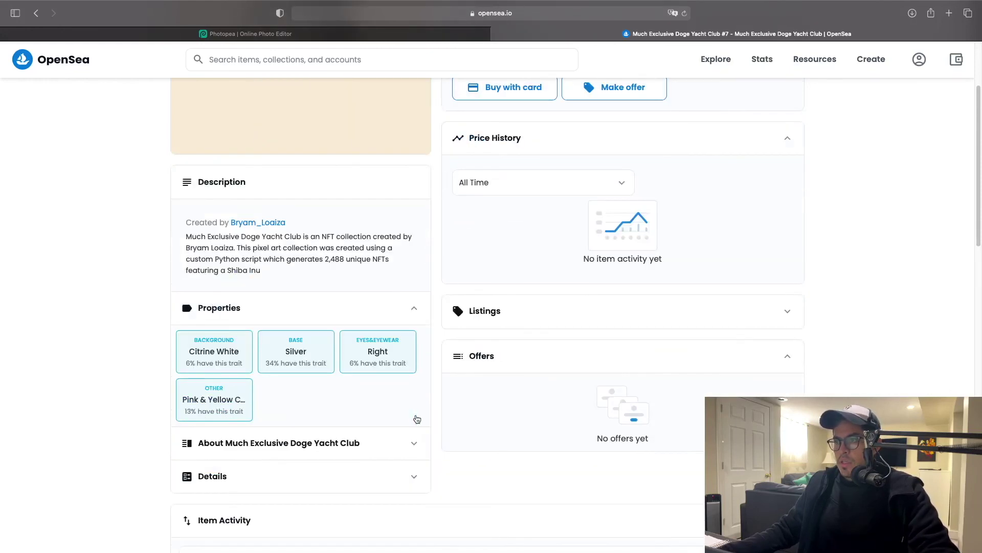
scroll(383, 351, up, 3)
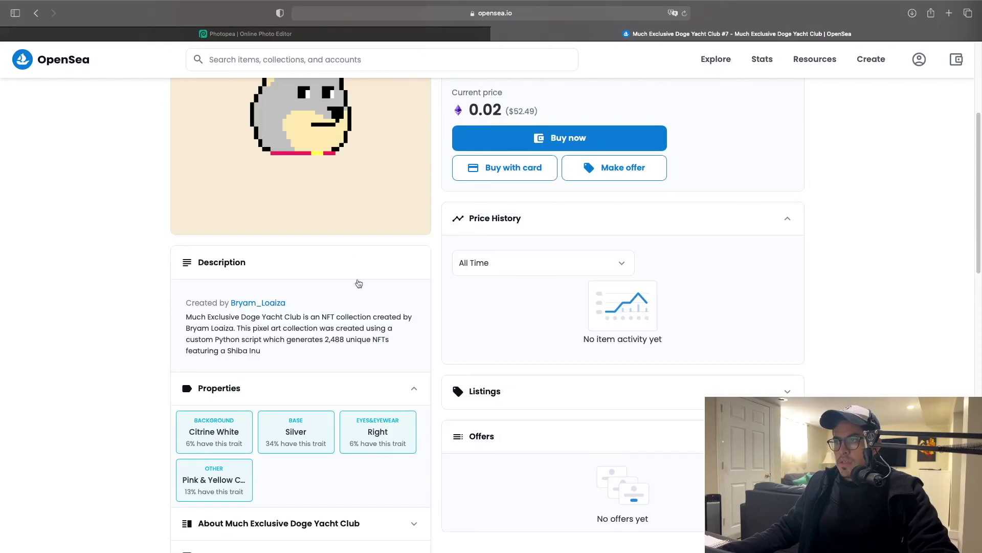
scroll(429, 193, down, 2)
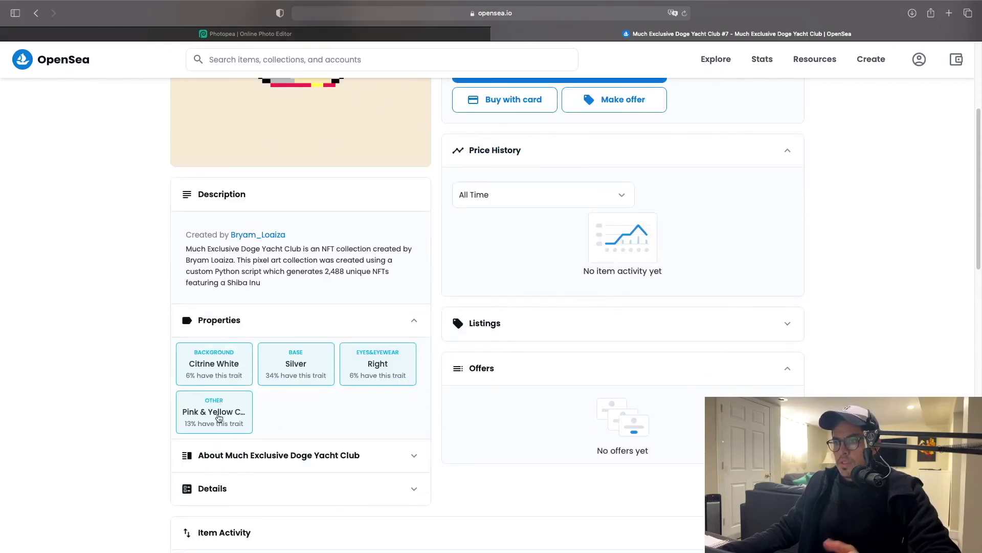
click(219, 417)
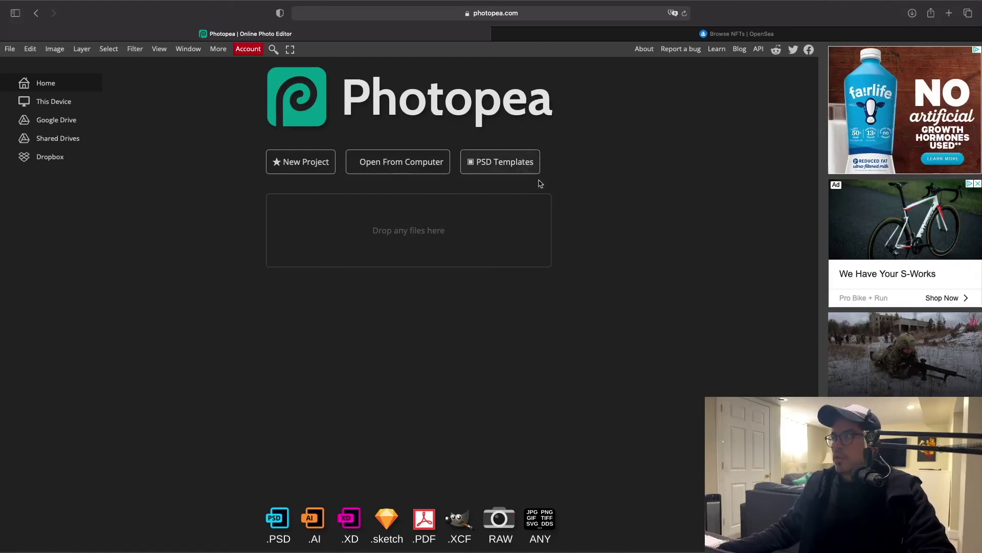
- In Photopea, start a new project and name it NFT_Test
click(304, 163)
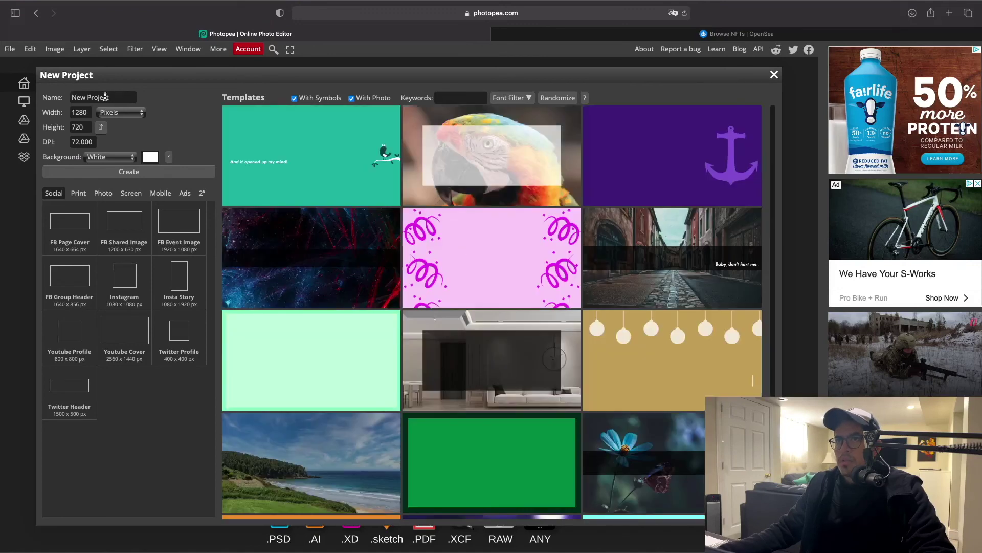
drag(119, 97, 67, 97)
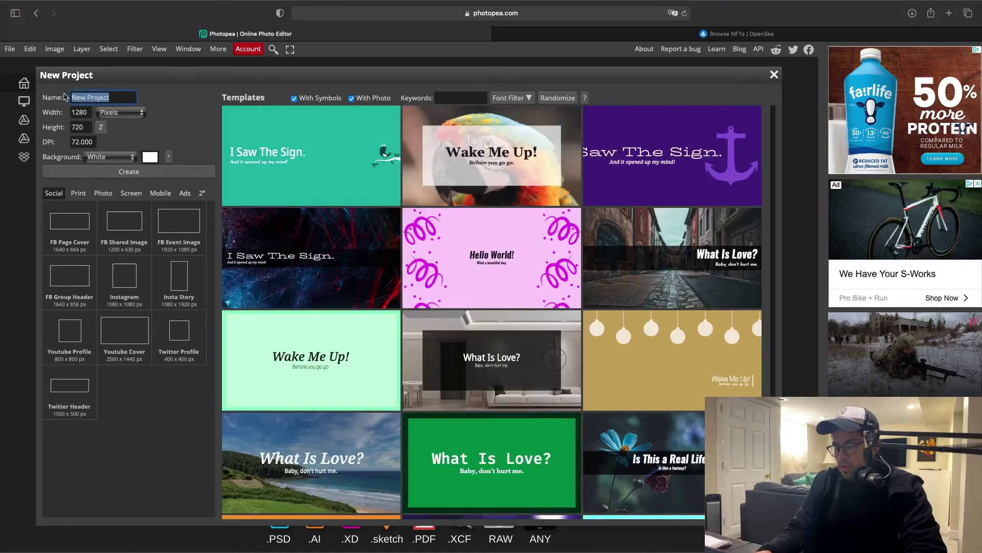
text(NFT)
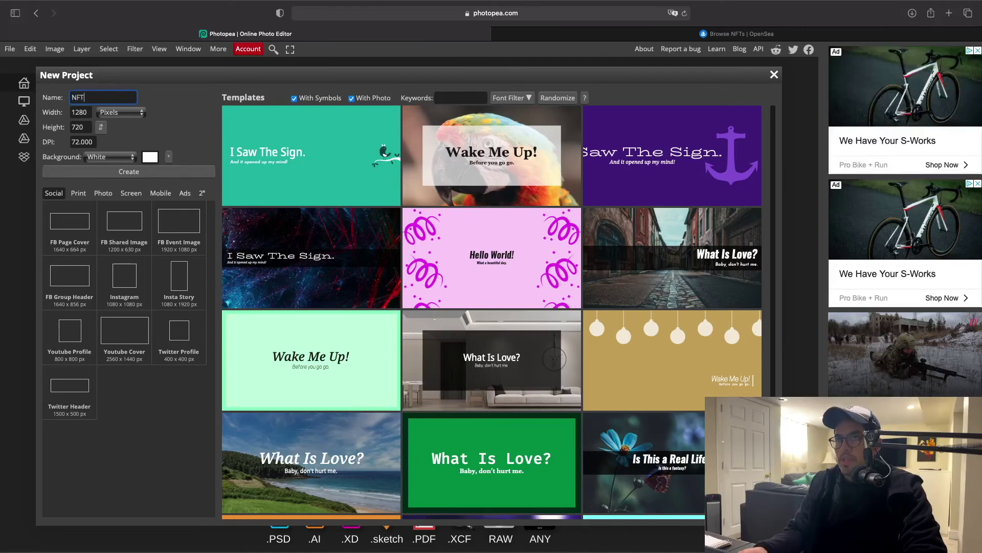
text(_)
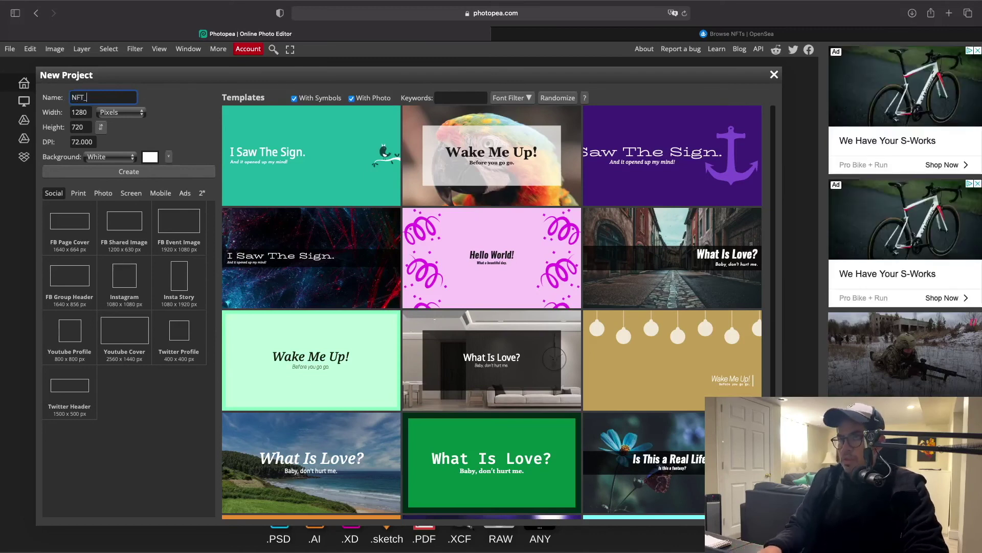
text(Test)
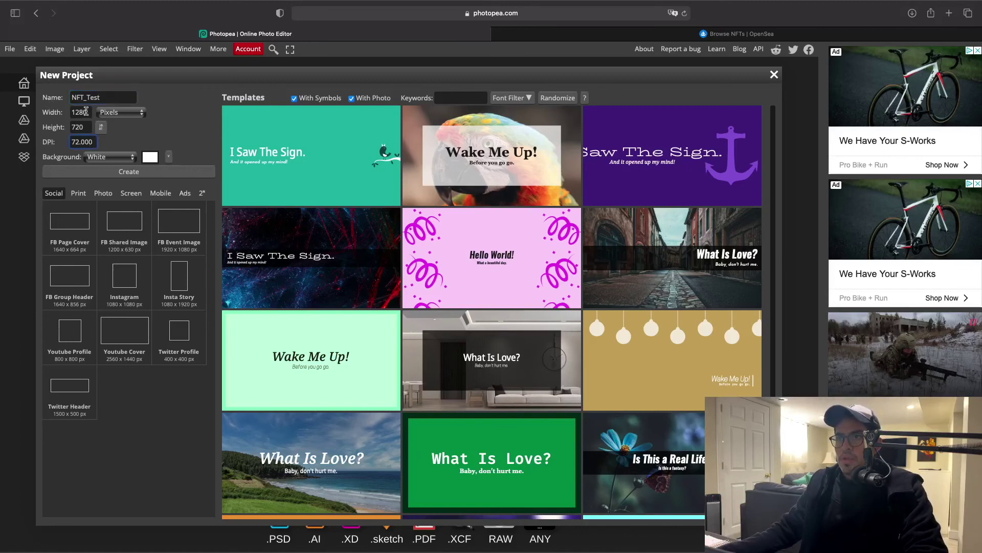
- Set the new project's width and height to 64 pixels and its resolution to 300 DPI
text(64)
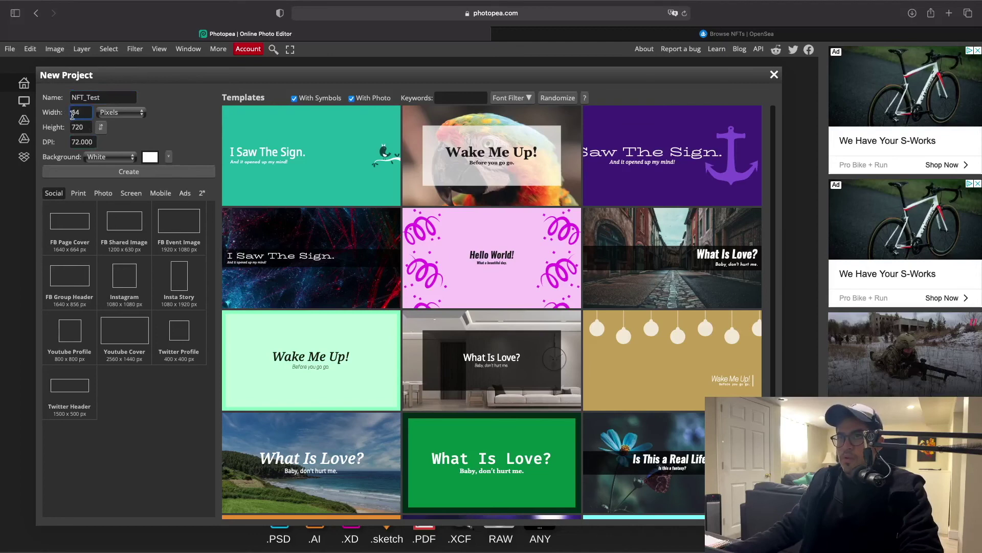
click(84, 129)
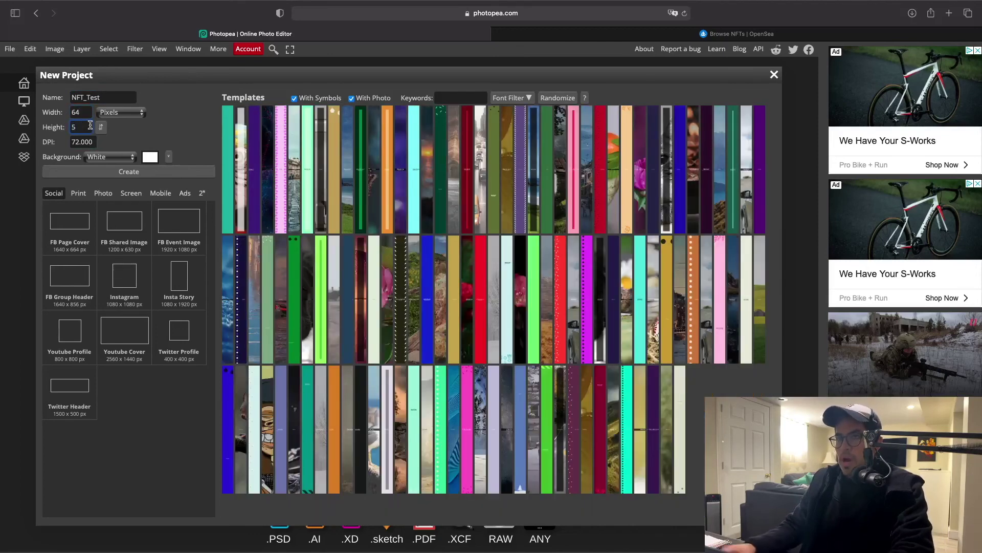
text(64)
key(Tab)
text(300)
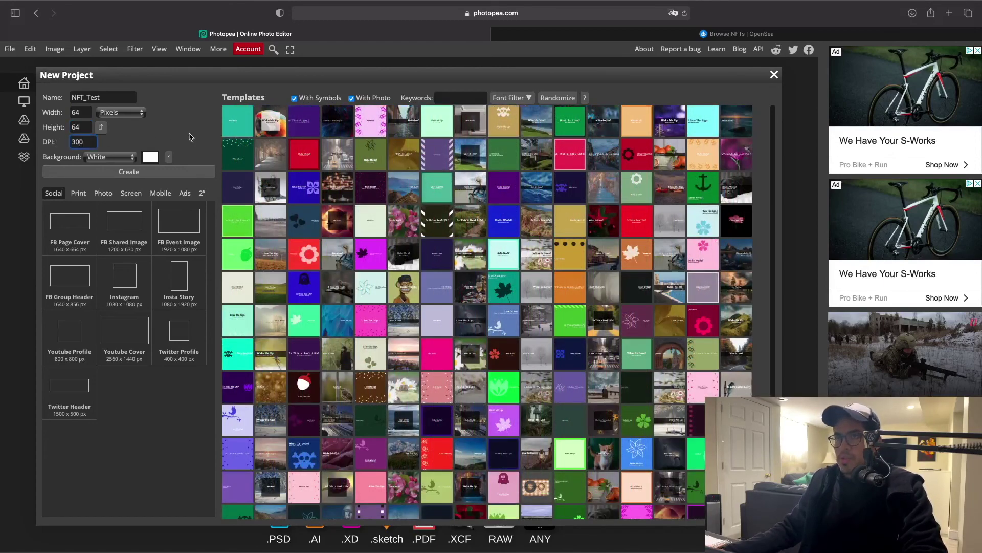
key(Return)
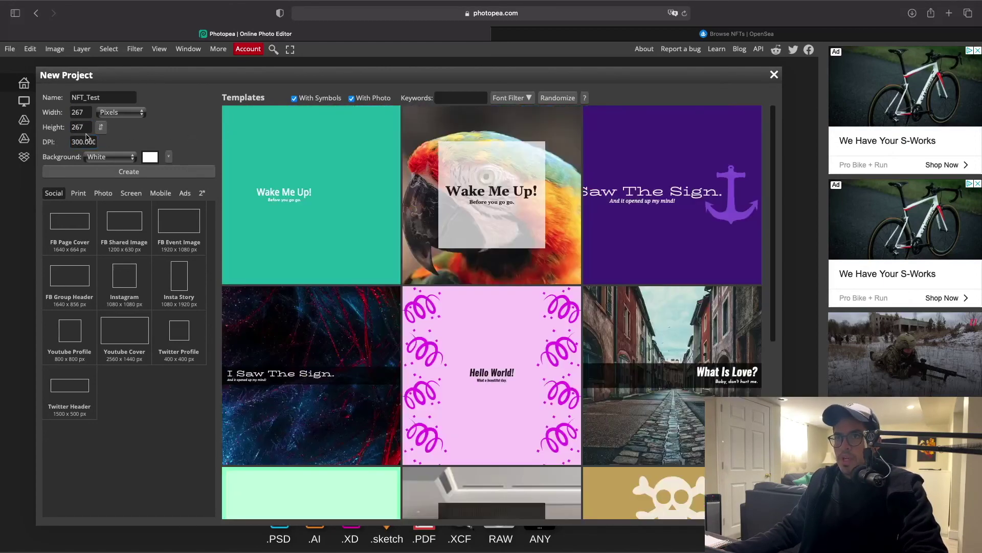
- Restore the project's dimensions to 64 by 64 pixels, keeping the resolution at 300 DPI
text(64)
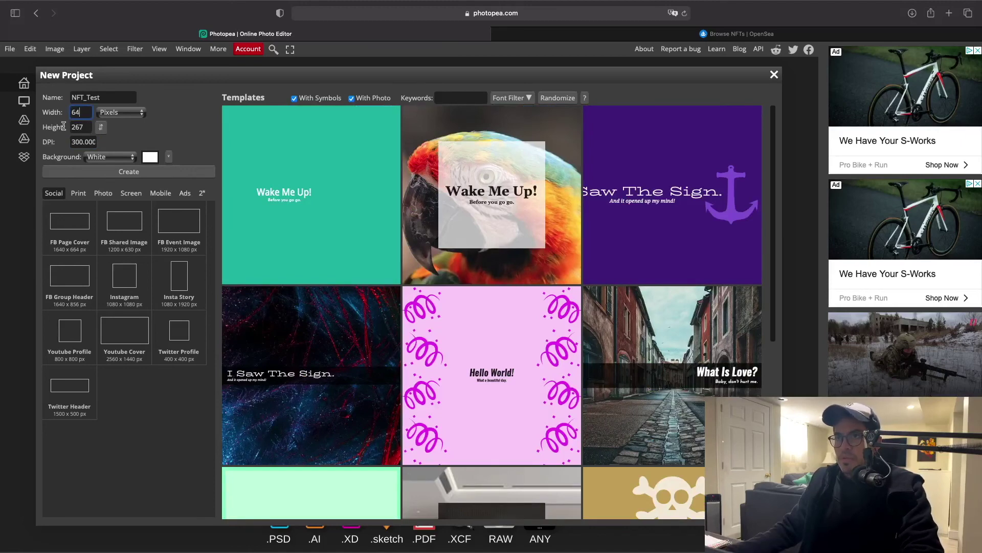
key(Tab)
text(64)
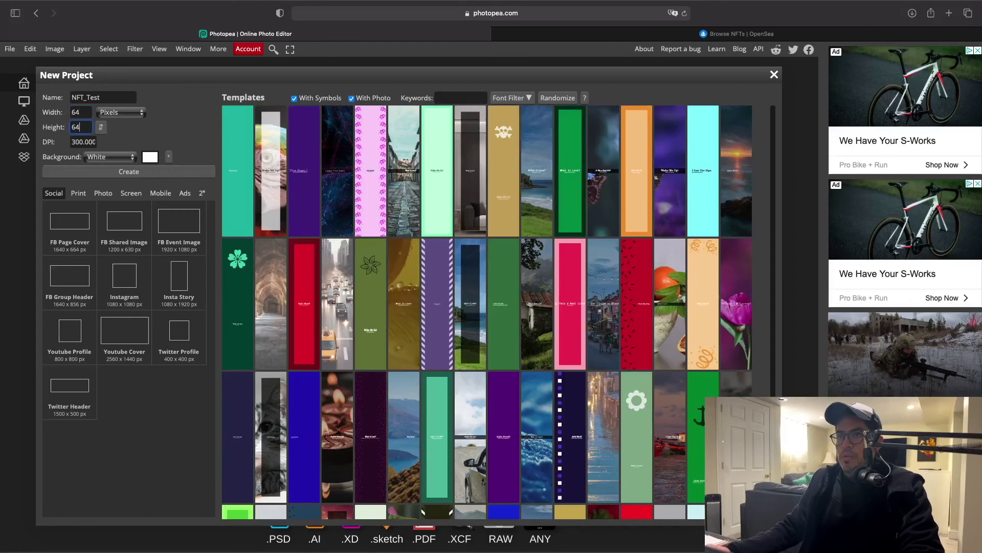
key(Return)
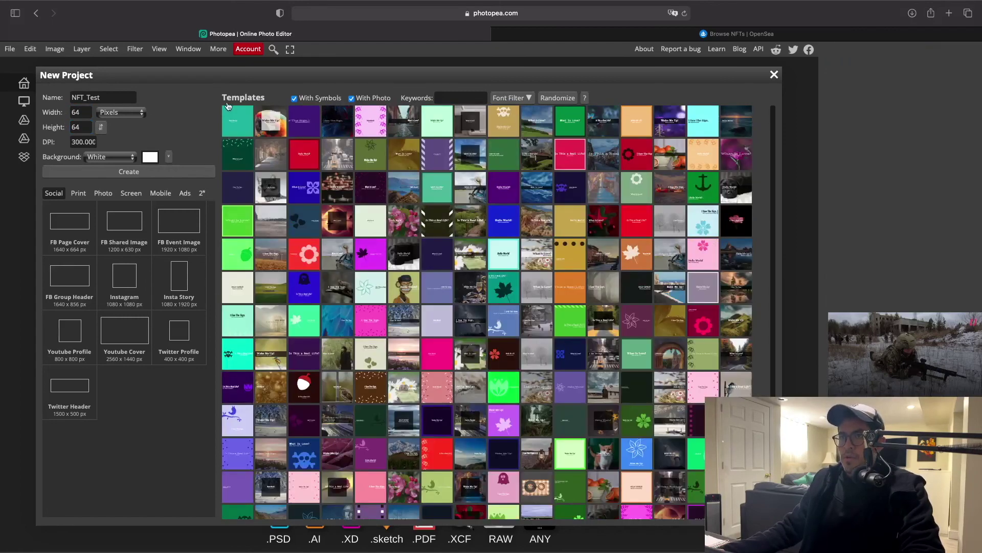
- Choose a transparent background for the project and create the document
click(131, 160)
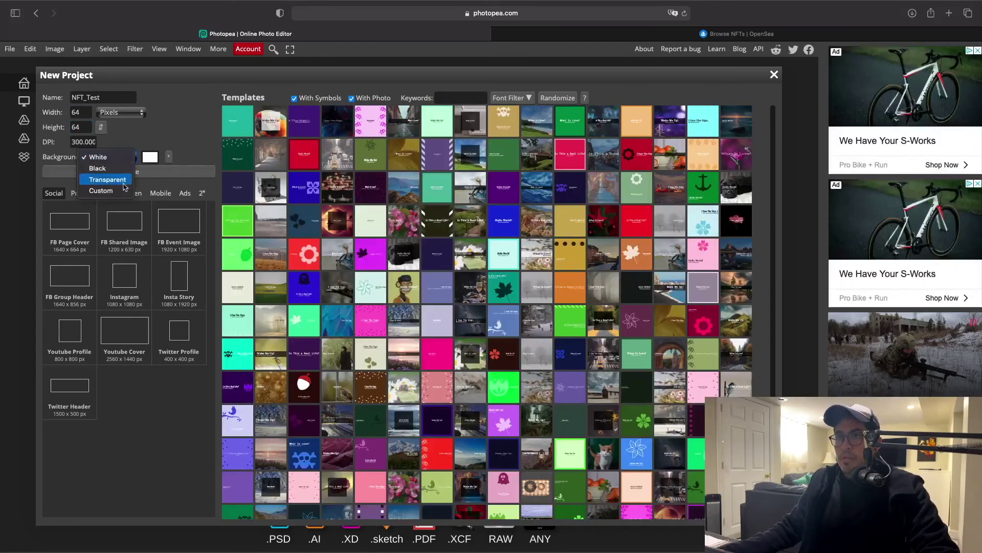
click(123, 180)
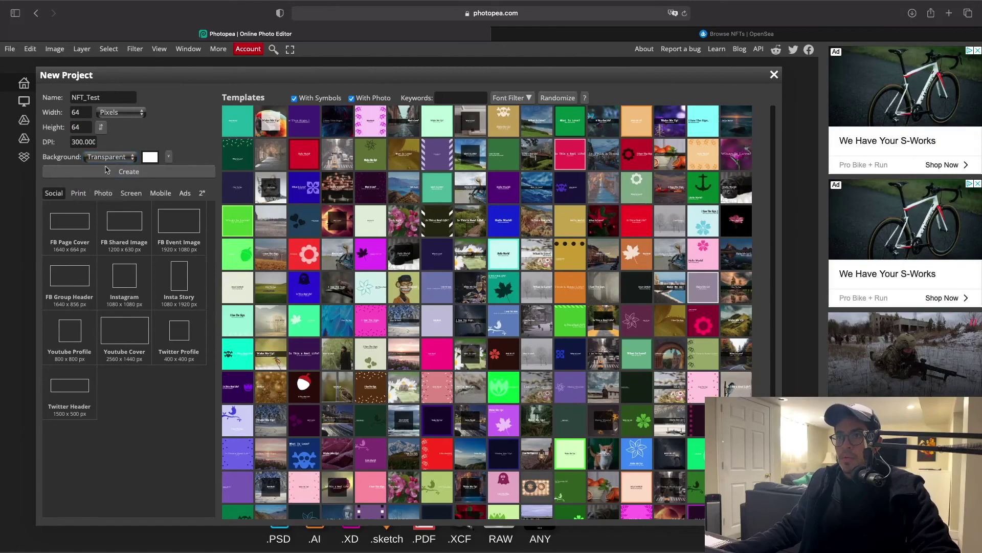
click(148, 174)
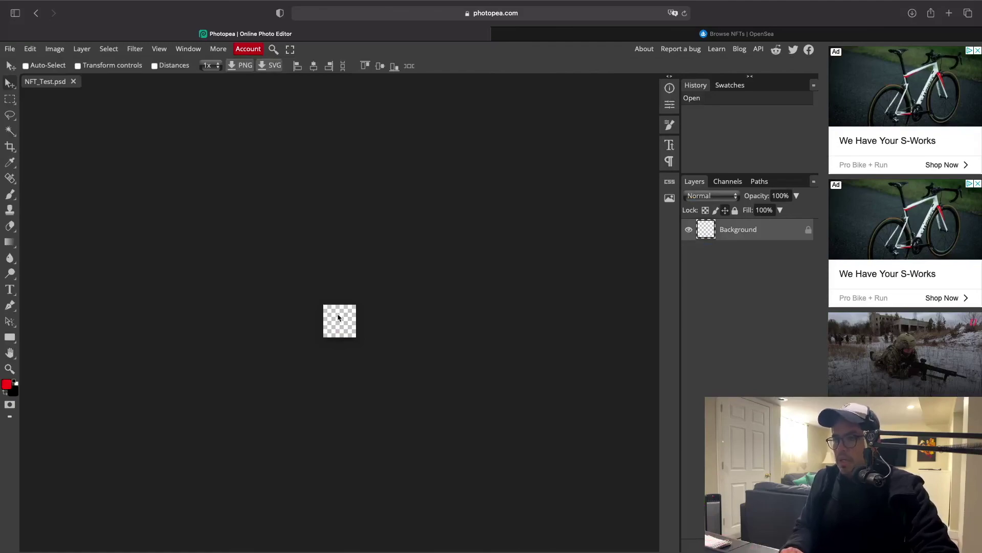
scroll(341, 340, up, 10)
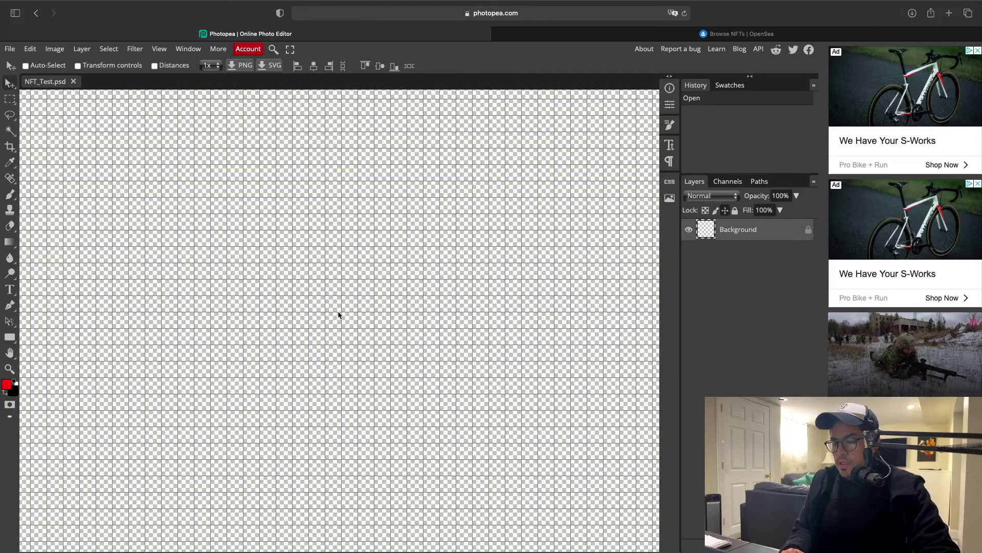
- Close the Browse NFTs OpenSea browser tab, keeping only the NFT_Test project open
scroll(311, 306, down, 2)
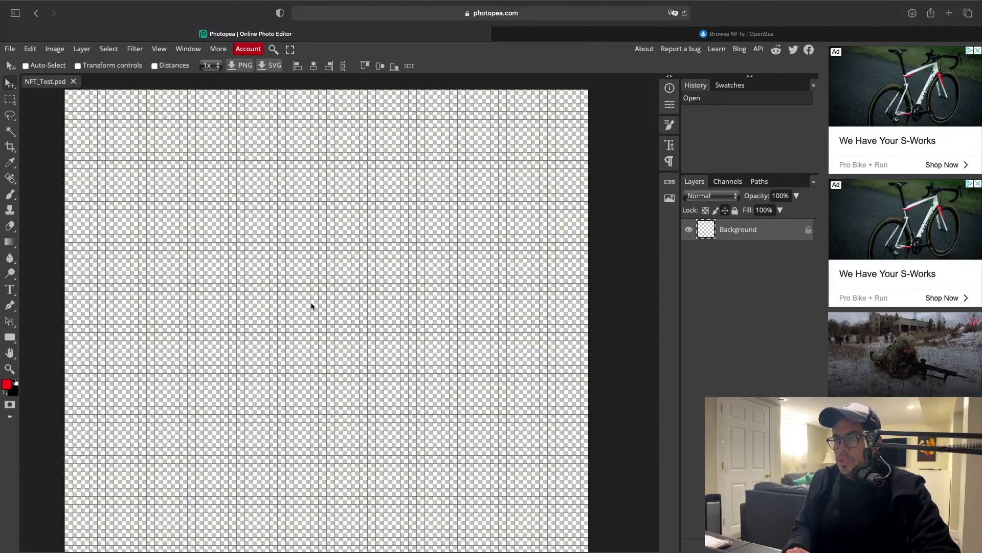
key(ctrl+super+f)
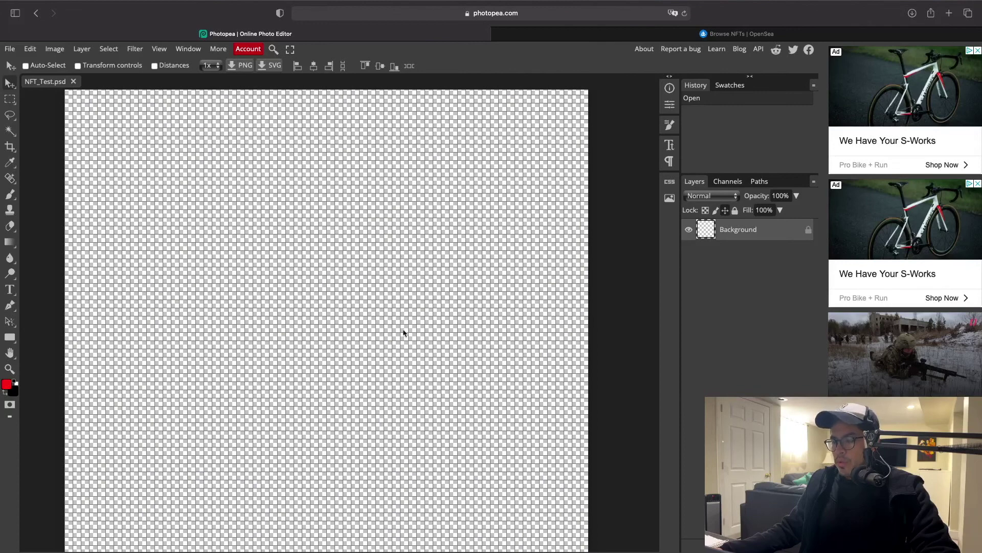
click(497, 35)
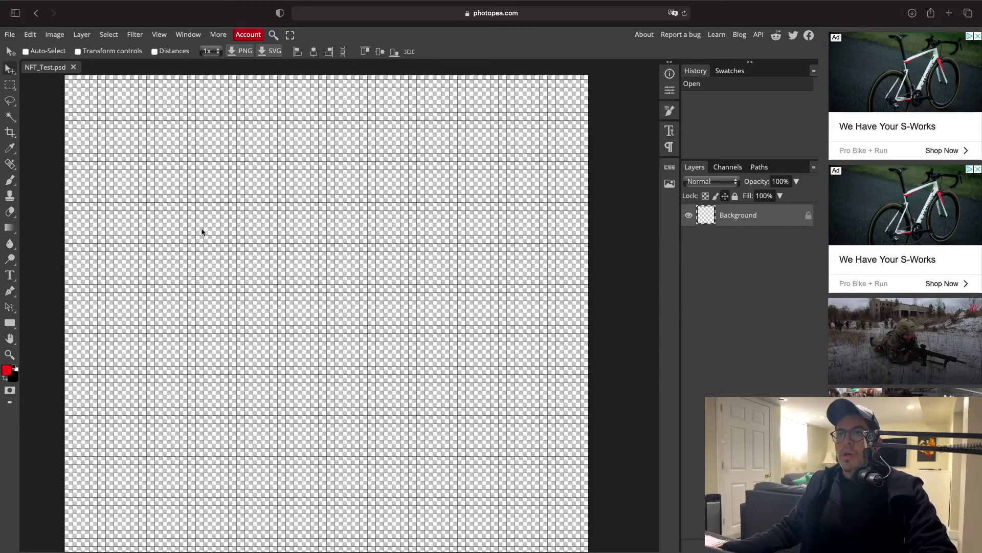
- Draw a freehand red heart outline in the upper middle of the canvas with the Brush tool
click(10, 180)
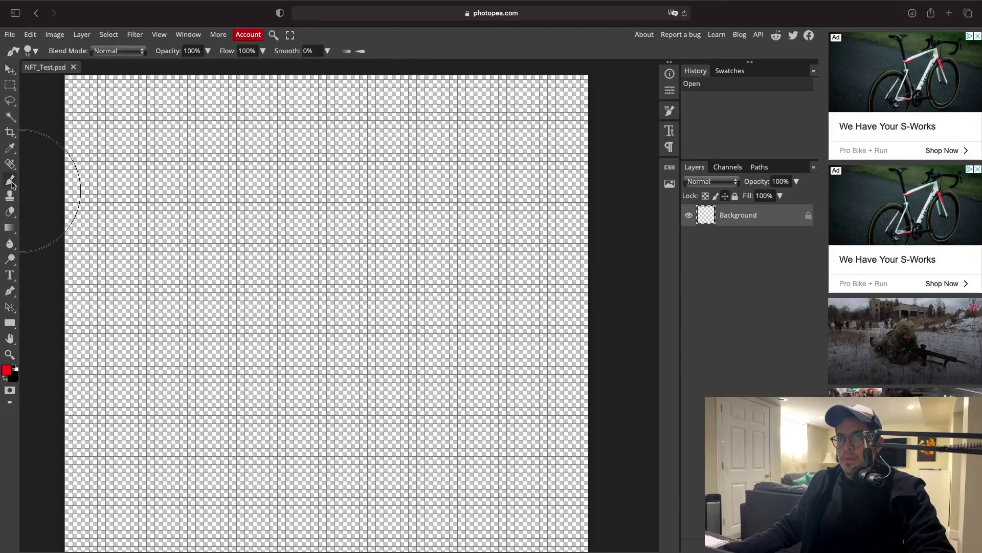
right_click(16, 187)
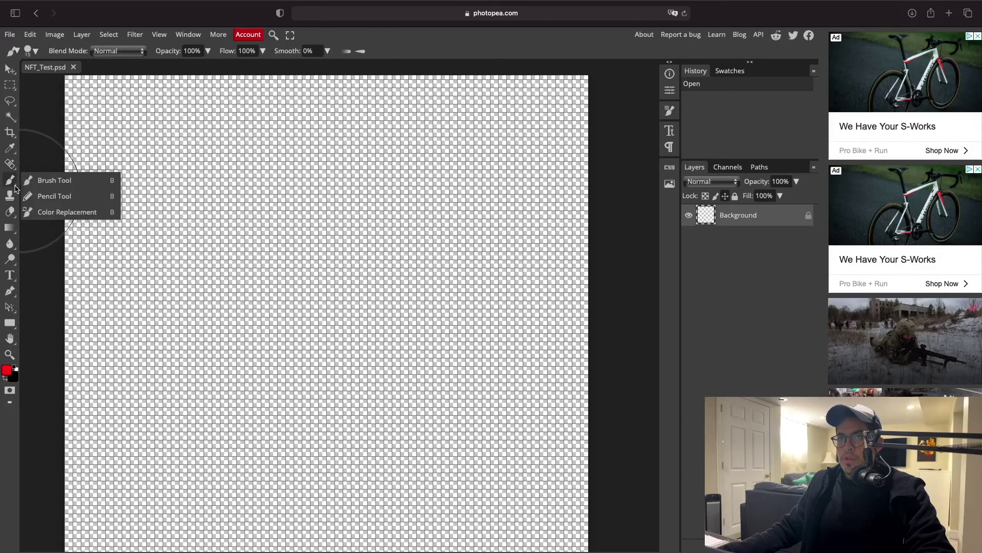
click(56, 185)
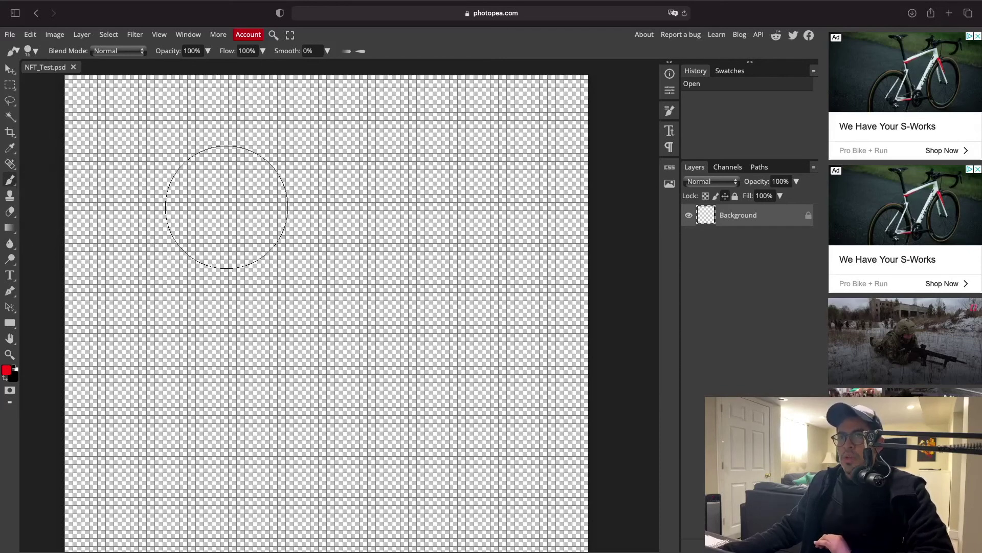
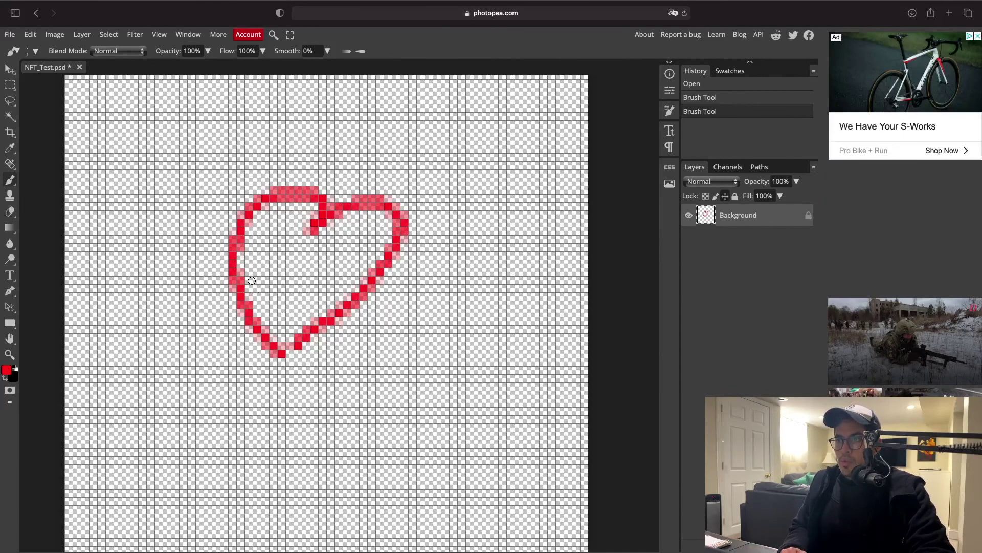
- Inspect the brushed heart's semi-transparent edge pixels, and erase the whole heart with the Eraser tool
scroll(252, 281, up, 5)
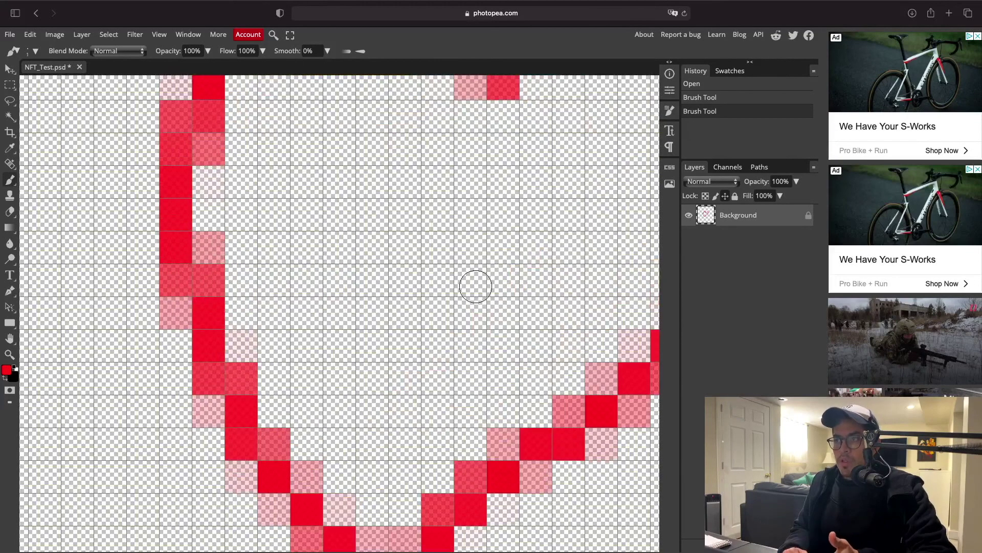
scroll(474, 283, down, 3)
scroll(512, 275, down, 2)
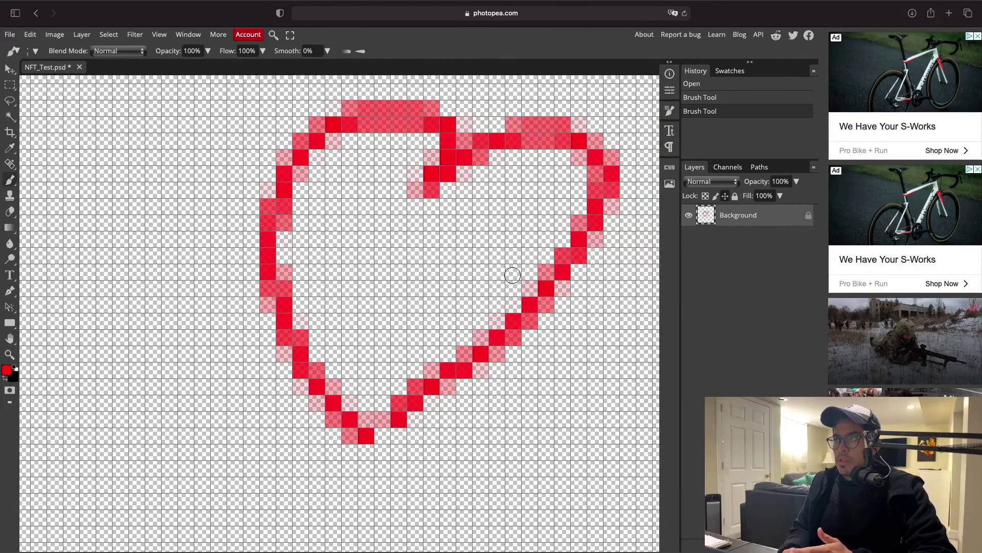
scroll(497, 259, down, 2)
scroll(485, 253, right, 5)
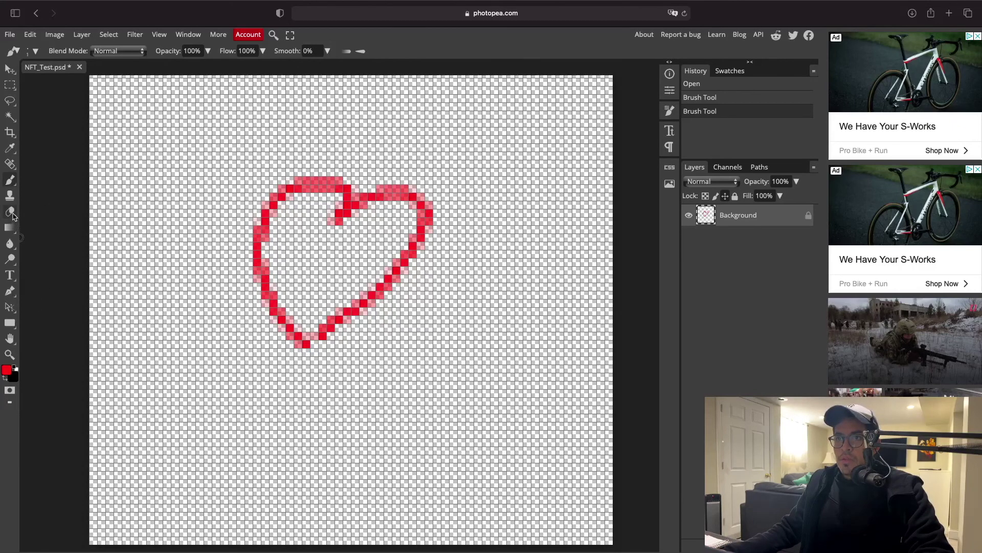
click(11, 214)
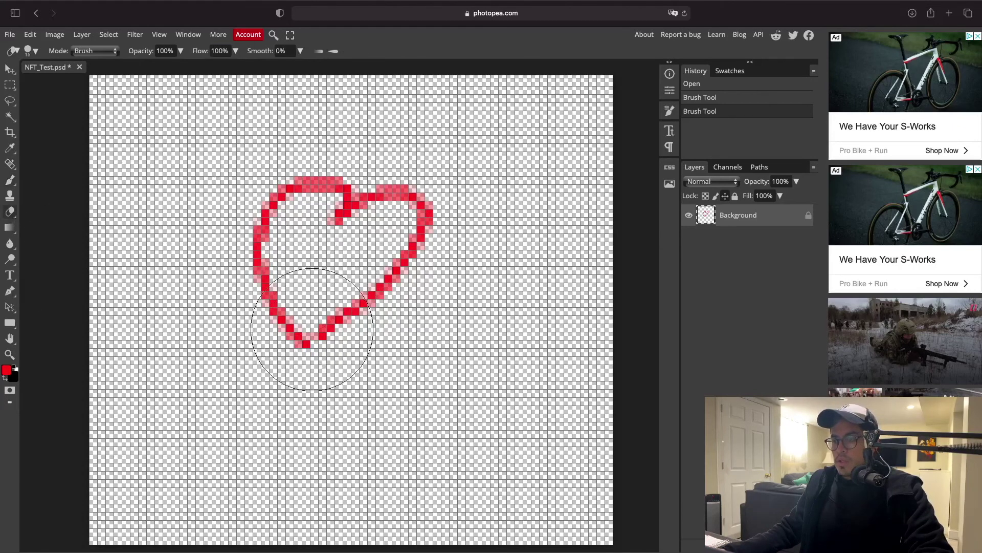
mouse_move(441, 327)
mouse_down()
mouse_move(336, 348)
mouse_move(406, 230)
mouse_move(404, 274)
mouse_move(366, 230)
mouse_move(296, 241)
mouse_move(262, 200)
mouse_up()
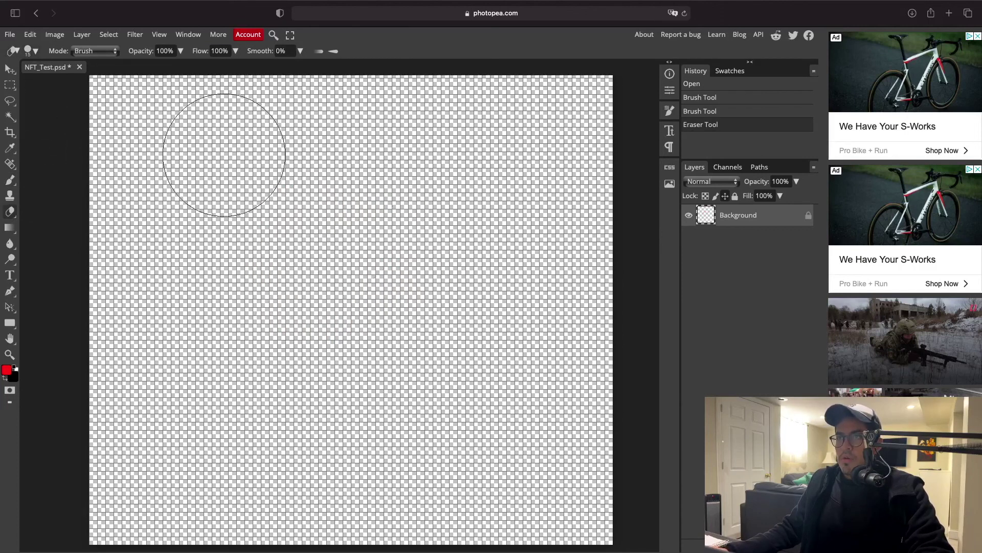
- Set the Eraser tool's size to 1 px
click(36, 51)
drag(95, 78, 91, 77)
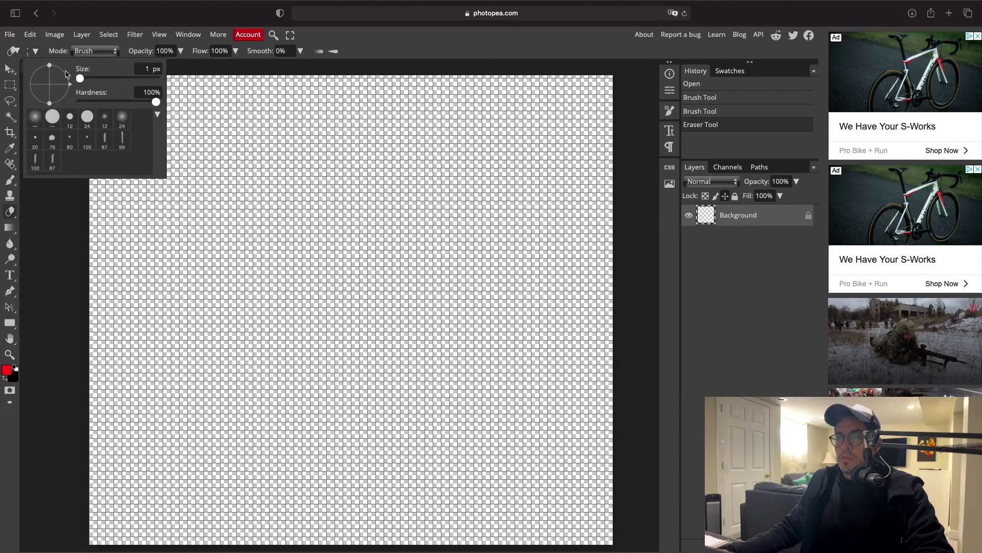
click(36, 51)
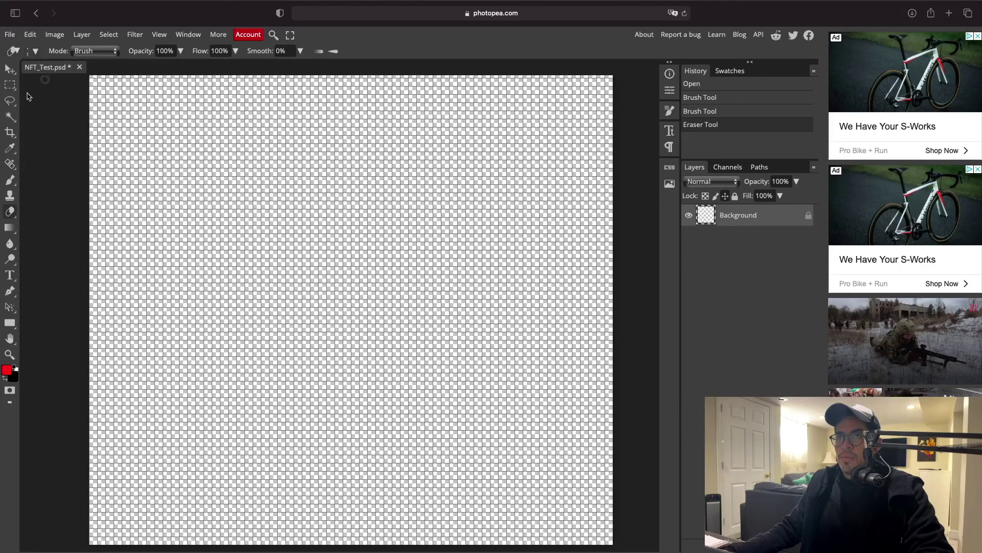
- Switch from the Brush tool to the Pencil tool and set its size to 1 px
click(16, 186)
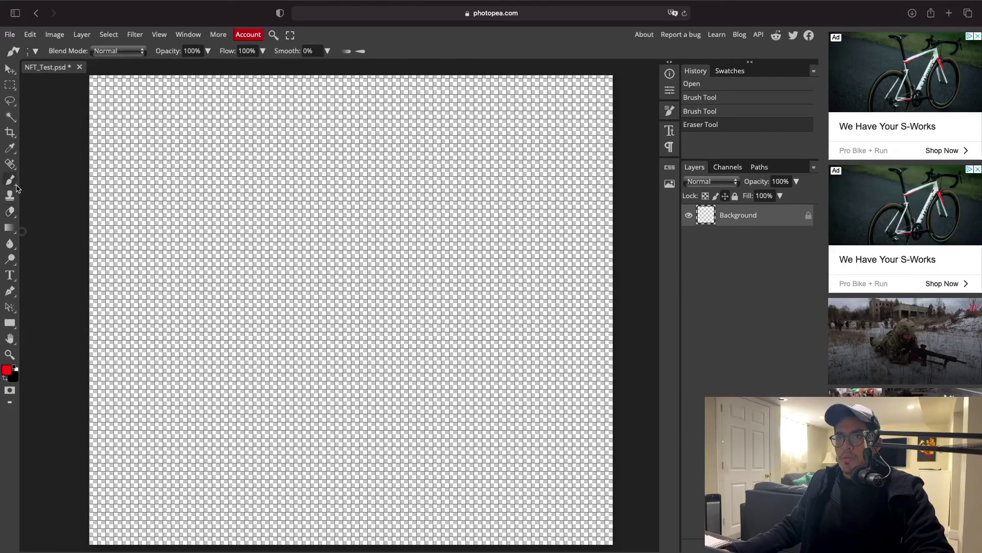
click(16, 188)
click(53, 197)
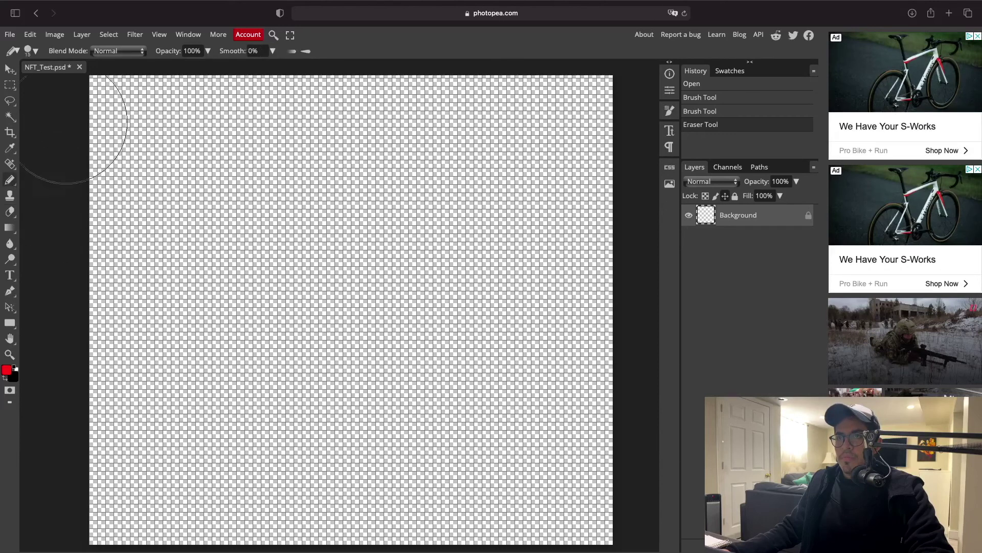
click(36, 51)
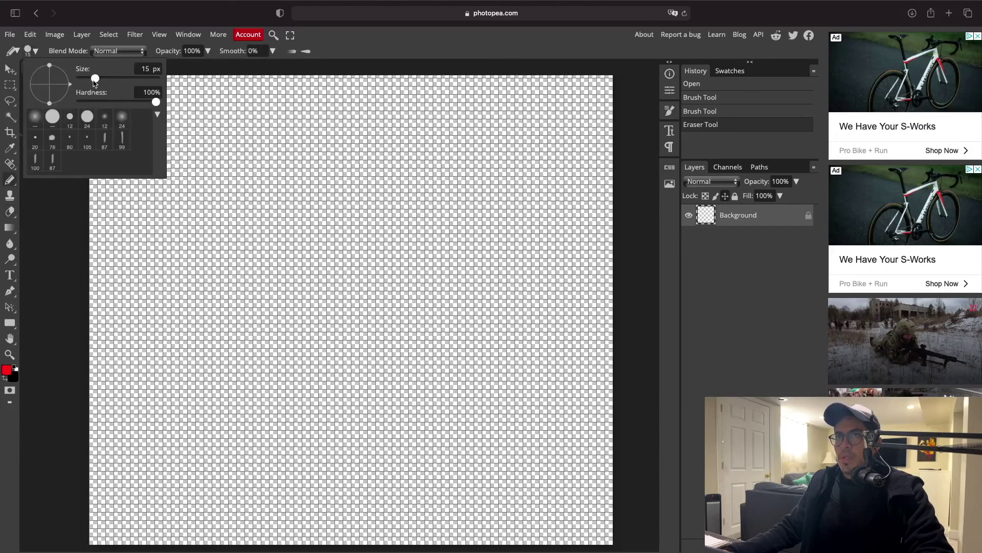
drag(93, 81, 87, 83)
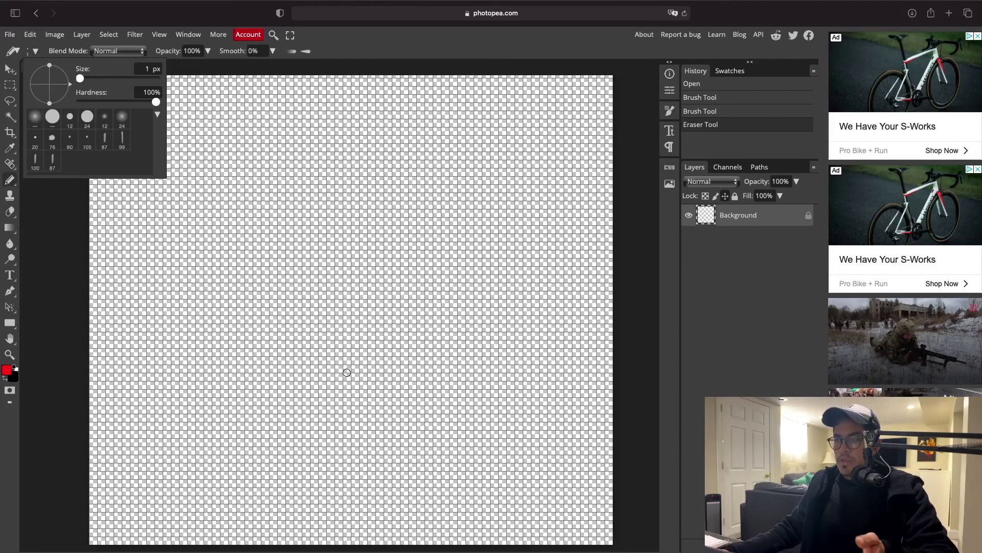
click(36, 51)
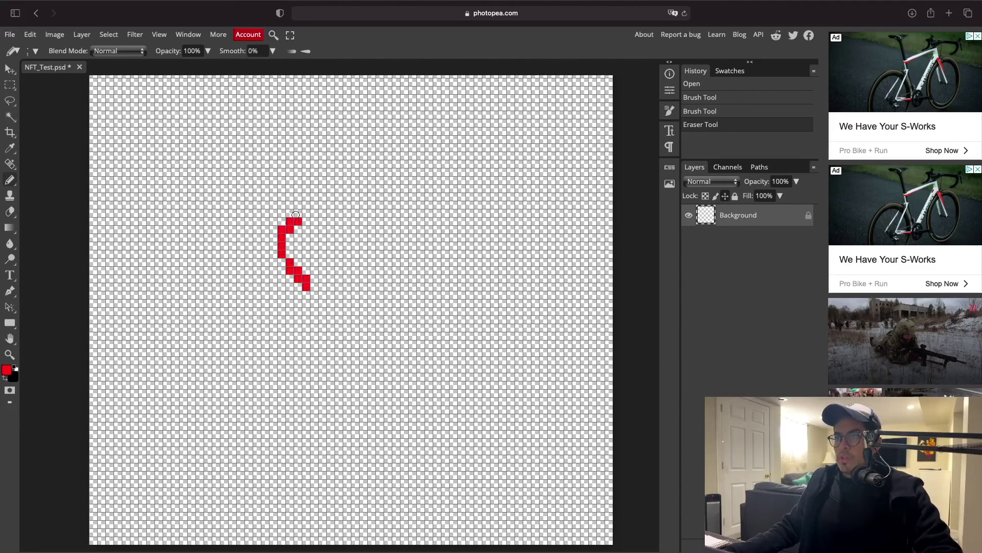
- Draw a red pixel heart outline with the Pencil tool and erase the pixels at its lower tip one by one
mouse_move(313, 202)
mouse_down()
mouse_move(337, 194)
mouse_move(368, 224)
mouse_move(377, 210)
mouse_move(437, 197)
mouse_move(446, 223)
mouse_move(422, 270)
mouse_move(356, 318)
mouse_move(307, 284)
mouse_up()
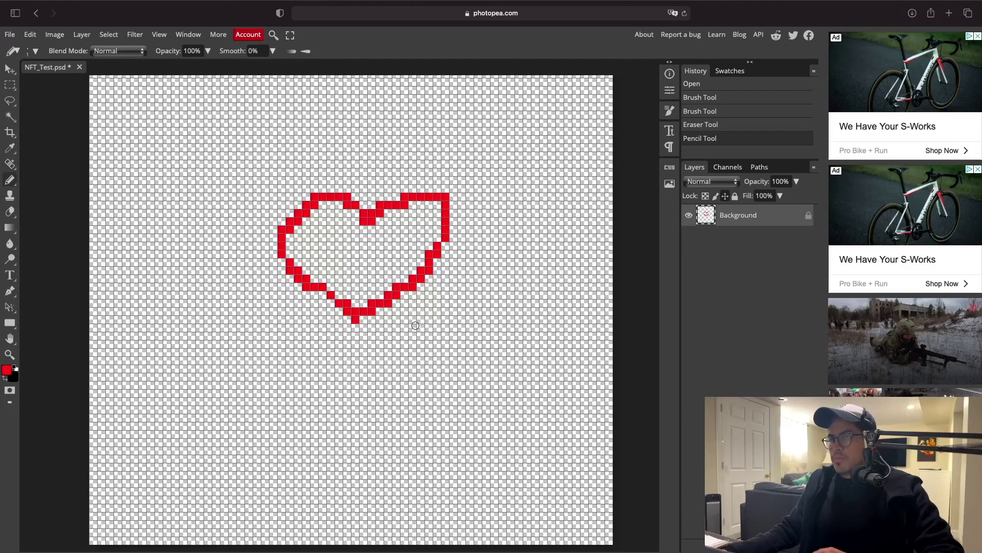
click(11, 212)
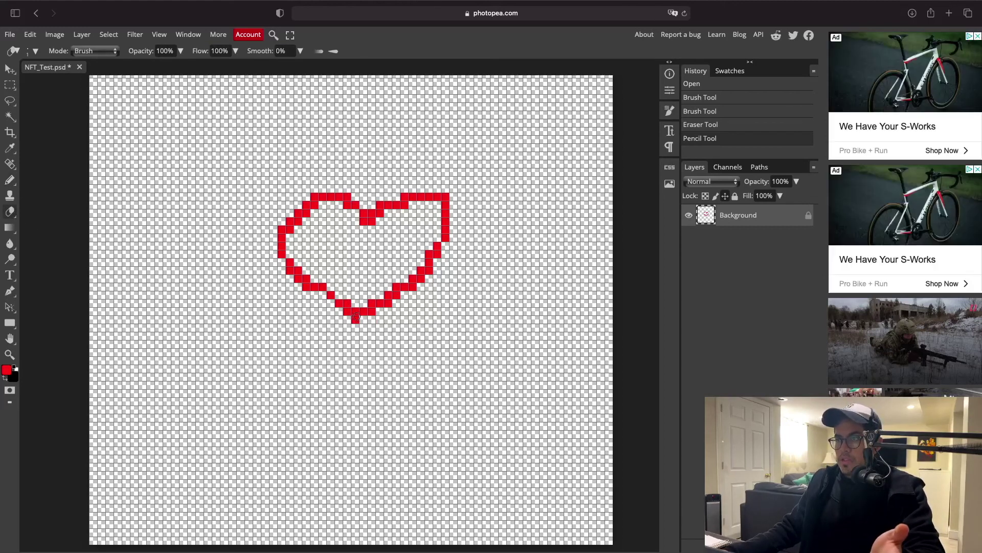
click(356, 317)
click(355, 315)
click(355, 314)
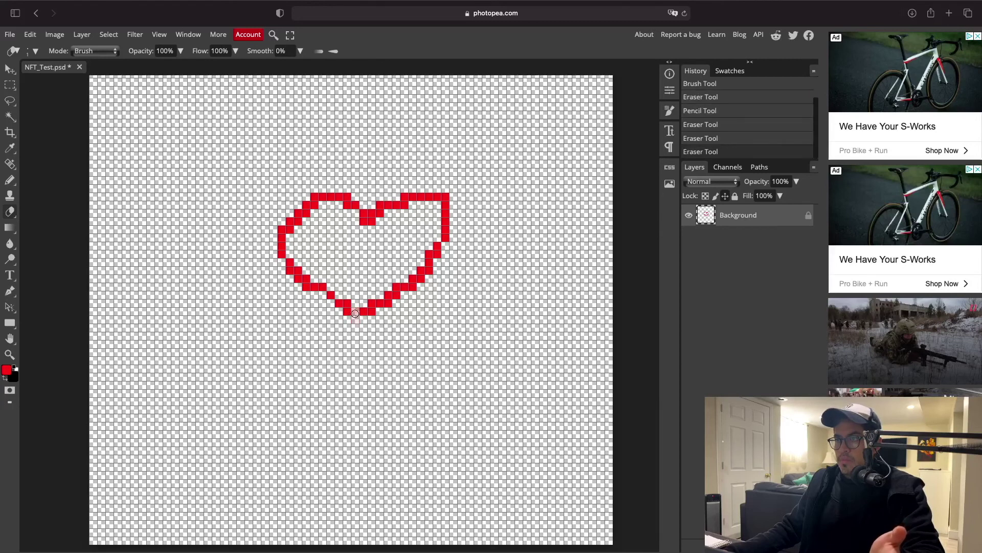
click(355, 313)
click(355, 313)
click(365, 311)
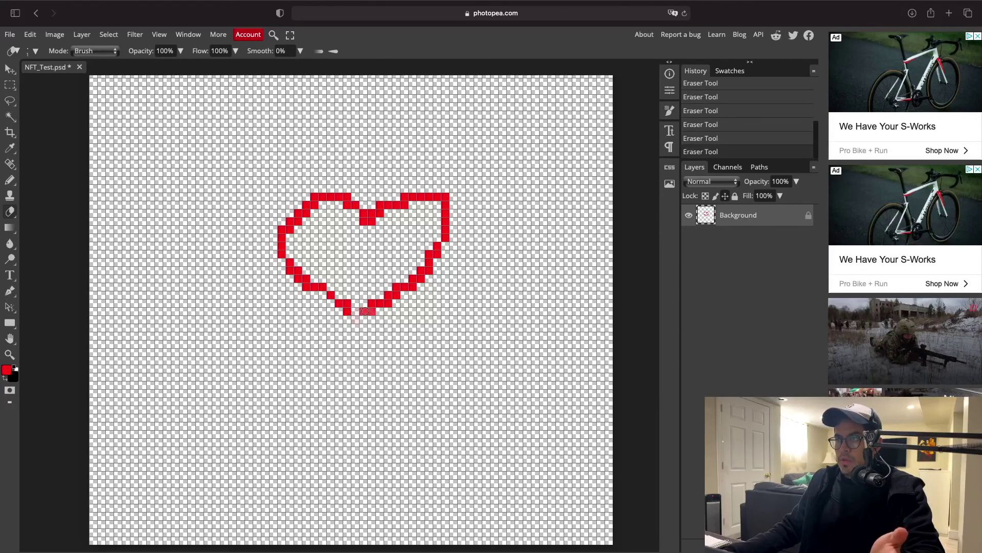
click(365, 311)
click(371, 311)
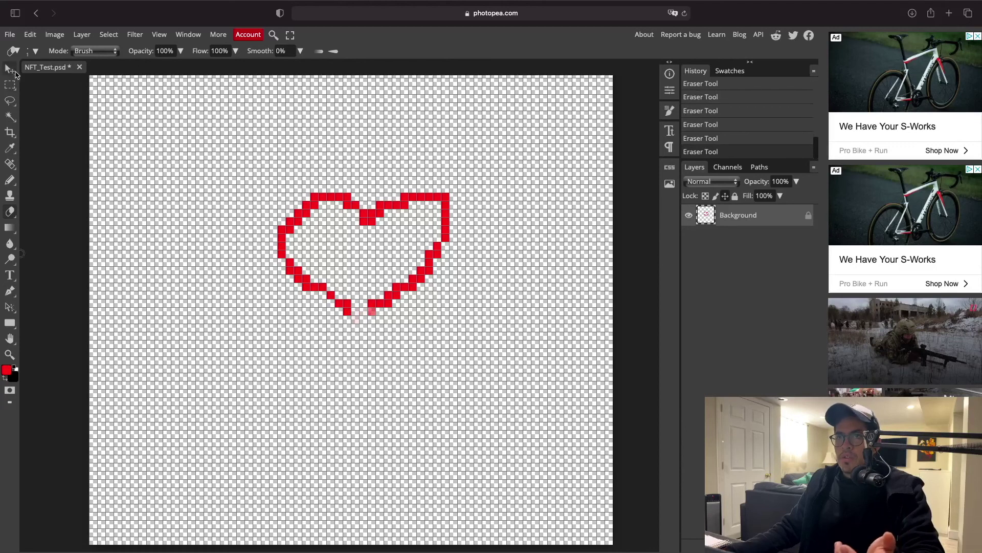
- Set the Eraser tool's size to 8 px and erase the rest of the heart outline
click(36, 51)
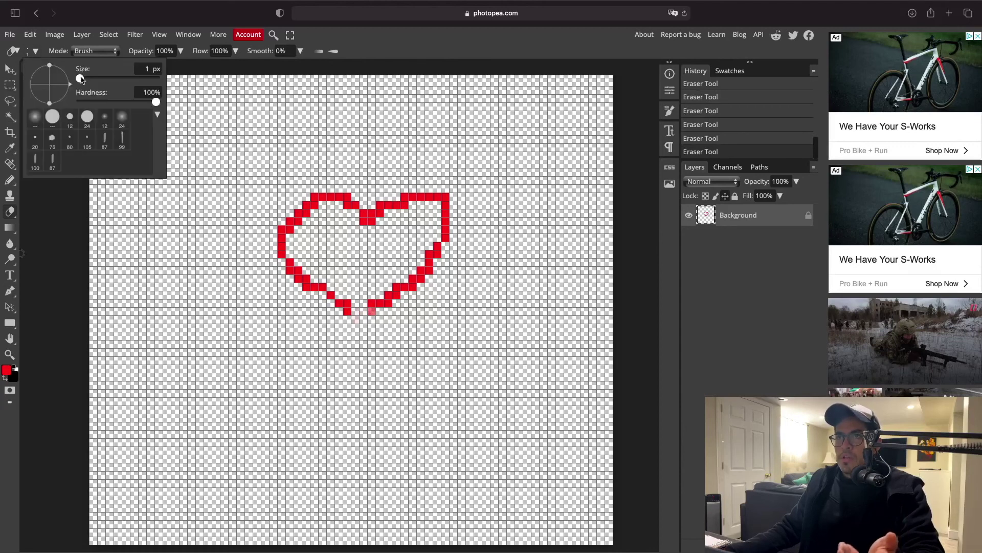
drag(86, 81, 92, 79)
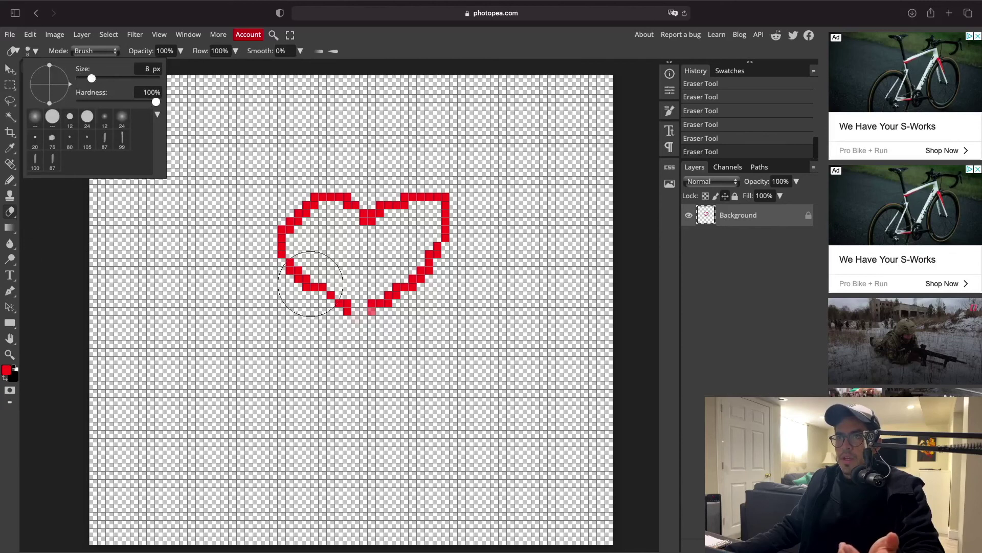
mouse_move(340, 316)
mouse_down()
mouse_move(301, 262)
mouse_move(365, 205)
mouse_move(404, 226)
mouse_move(378, 299)
mouse_move(324, 314)
mouse_up()
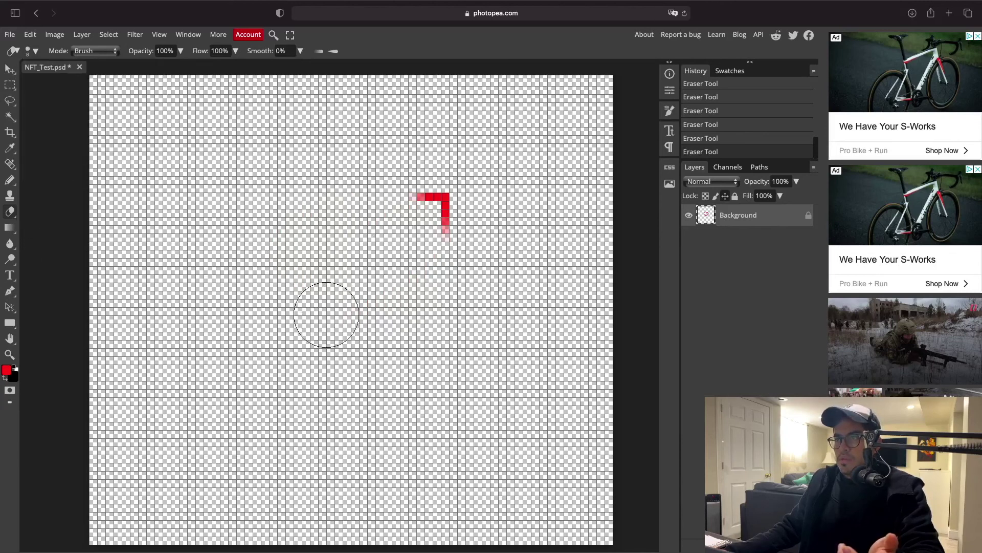
mouse_move(407, 269)
mouse_down()
mouse_move(431, 225)
mouse_move(408, 193)
mouse_up()
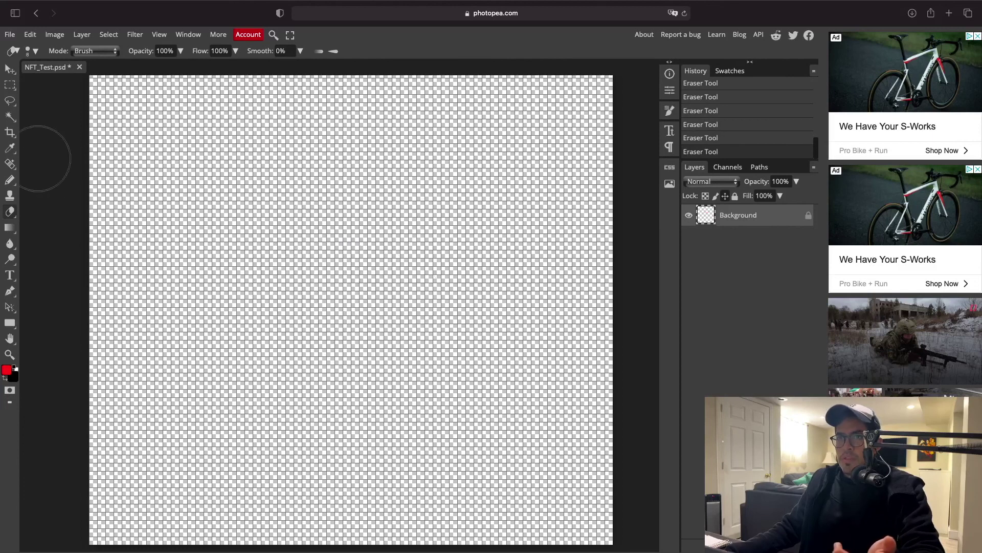
- Draw a single red pixel near the canvas centre with the Pencil tool and erase it with the Eraser tool
click(14, 184)
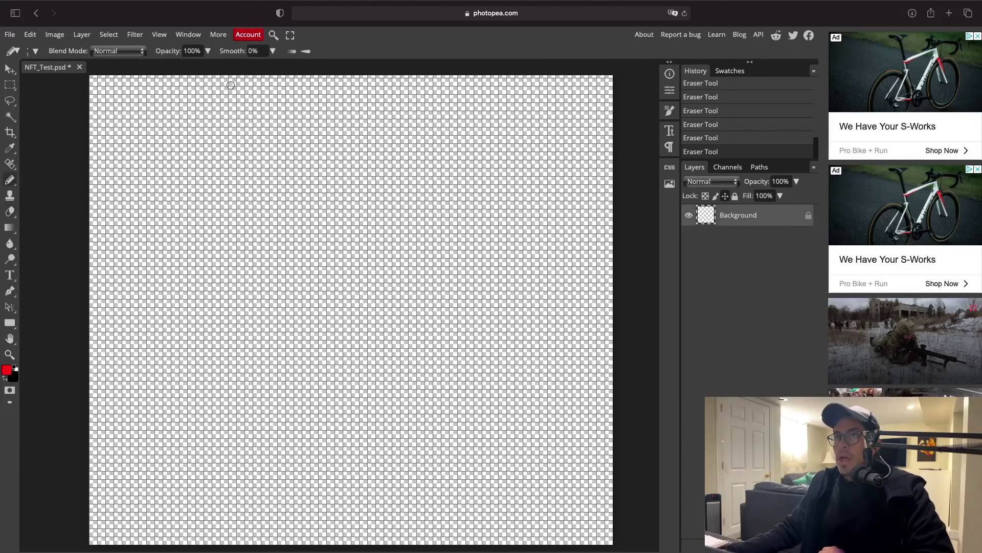
click(9, 34)
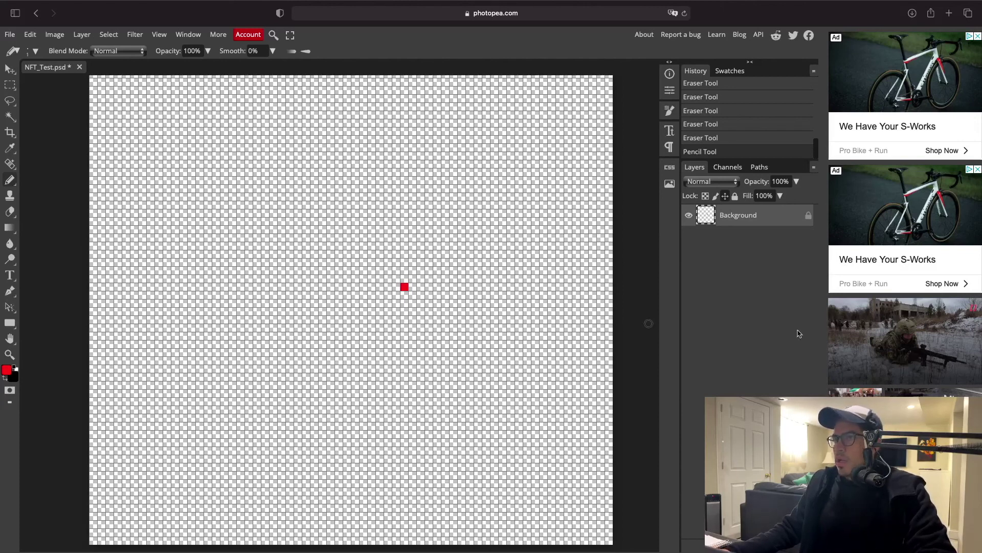
click(10, 211)
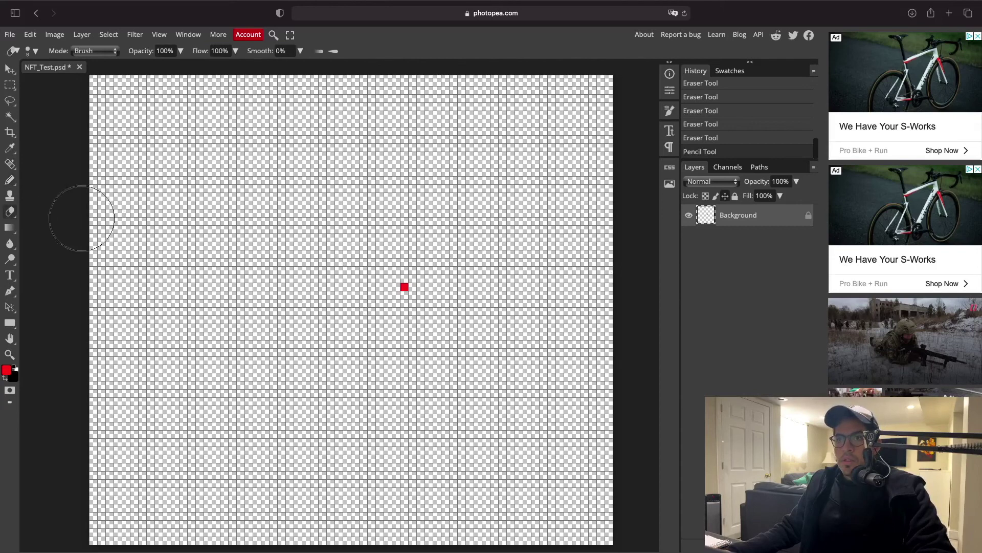
mouse_move(418, 287)
mouse_down()
mouse_move(377, 285)
mouse_move(401, 306)
mouse_up()
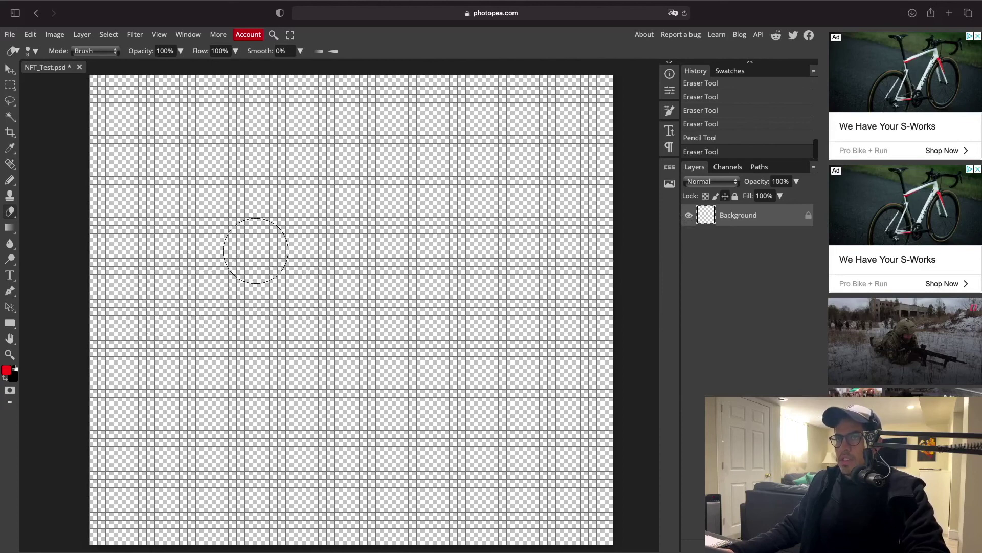
- Duplicate the Background layer as a new layer above it using Layer Via Copy
right_click(752, 224)
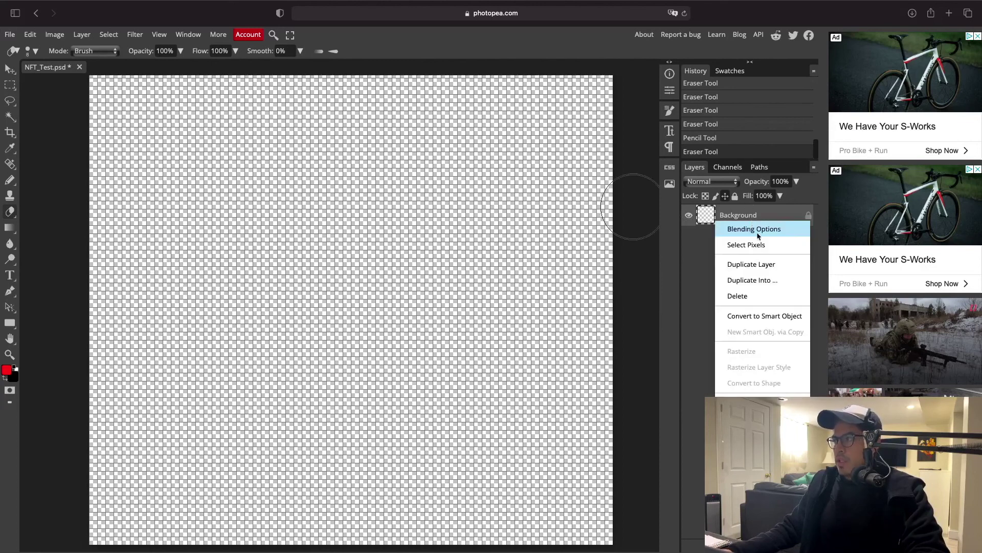
click(727, 244)
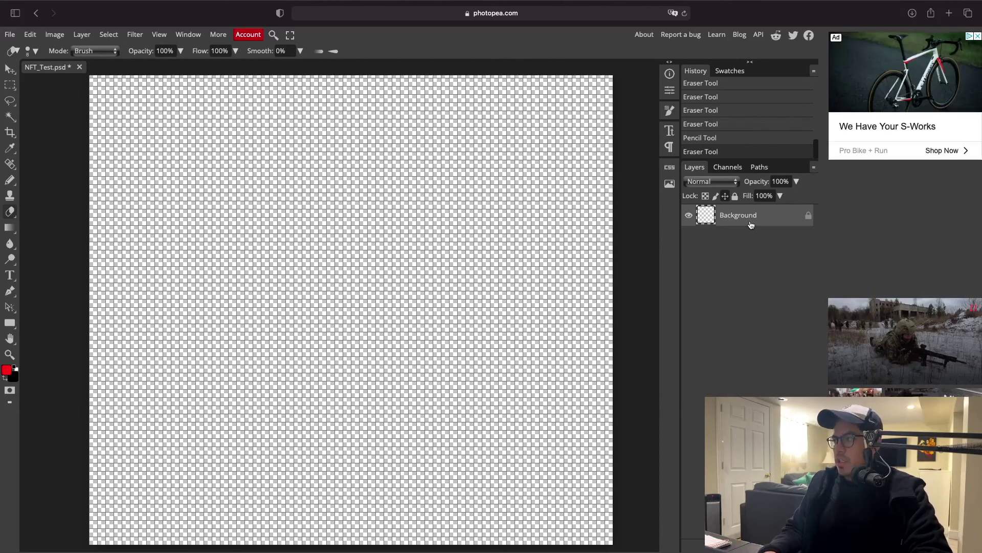
key(super+j)
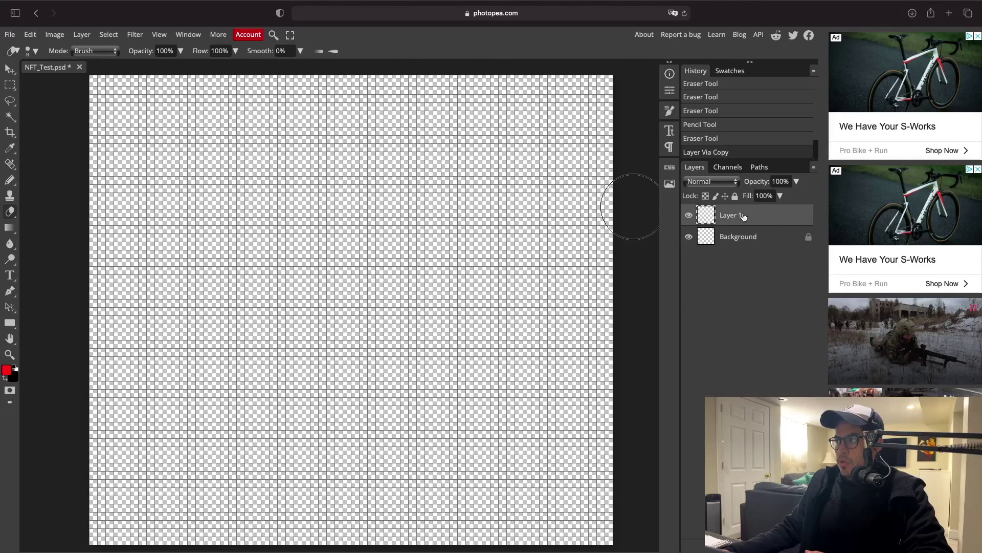
- Rename the layer above the Background layer as Base Standard
click(751, 236)
click(755, 215)
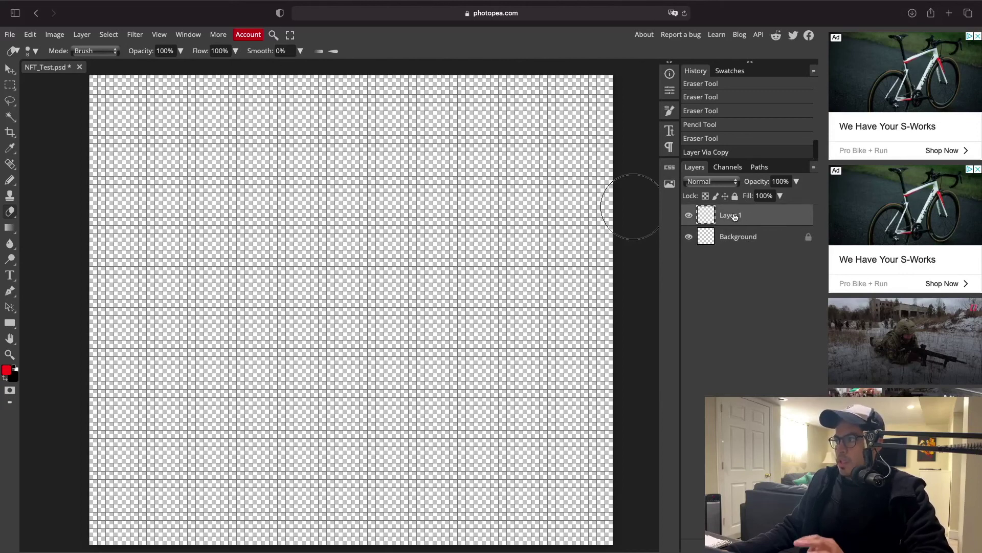
double_click(738, 216)
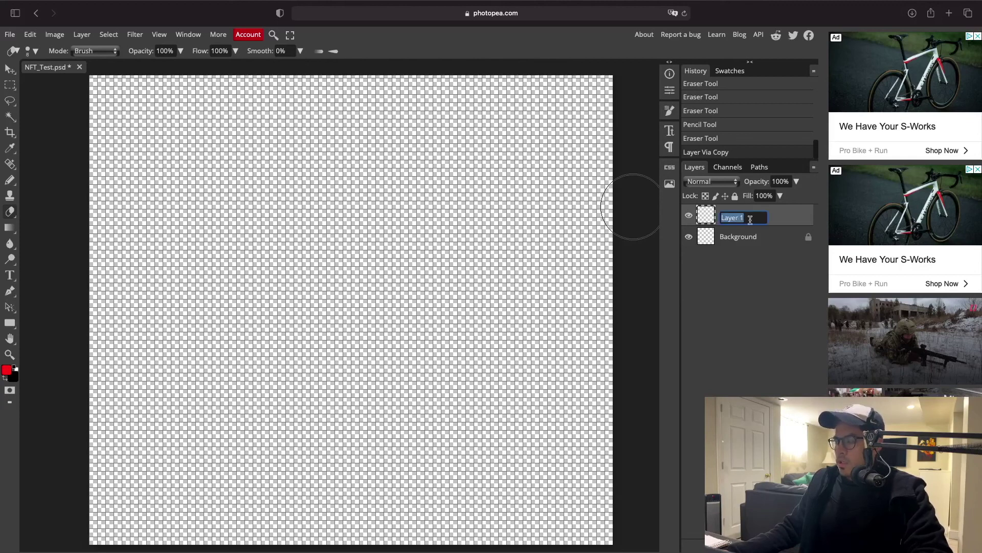
text(Bas)
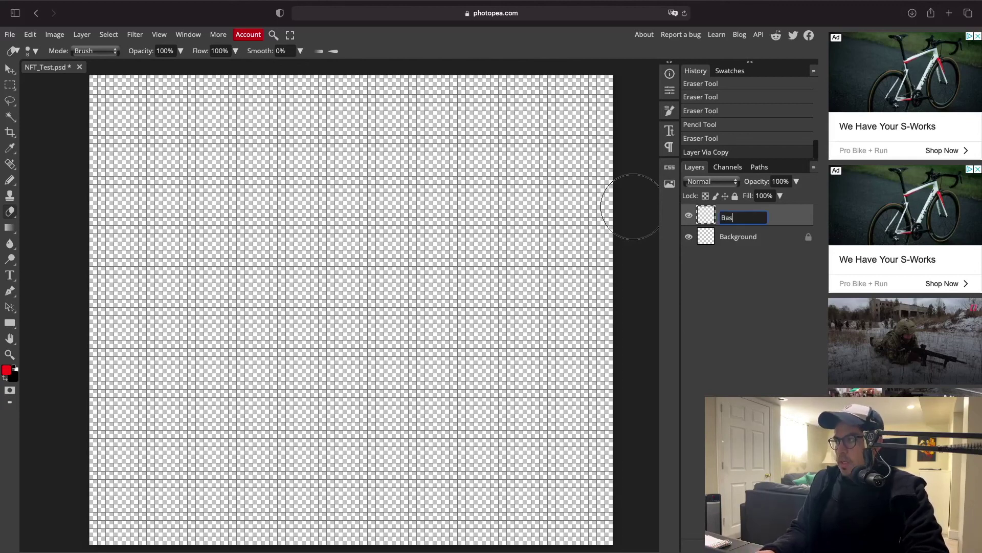
text(e Standard)
key(Return)
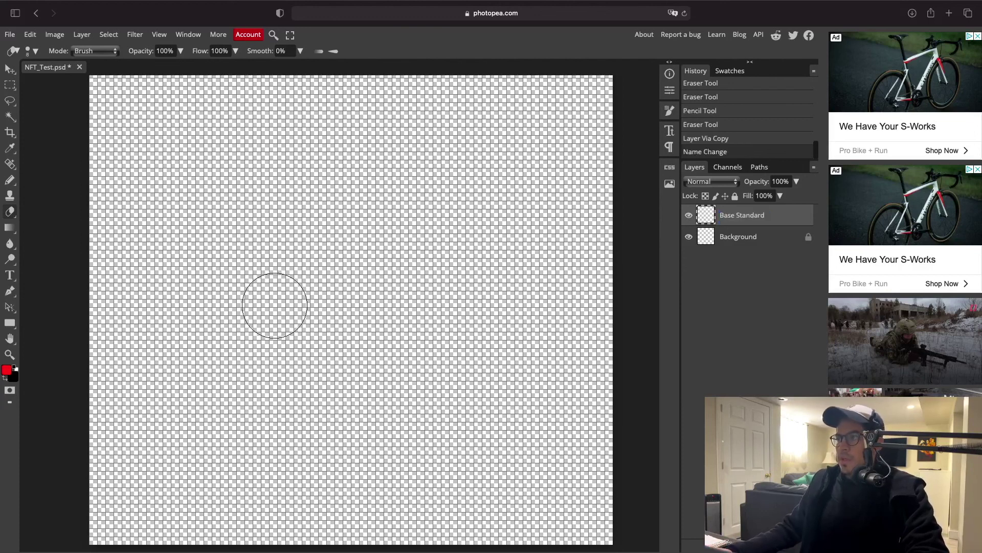
- Draw a red head outline with two ears on the Base Standard layer with the Pencil tool, and set the foreground colour to black (000000)
click(12, 180)
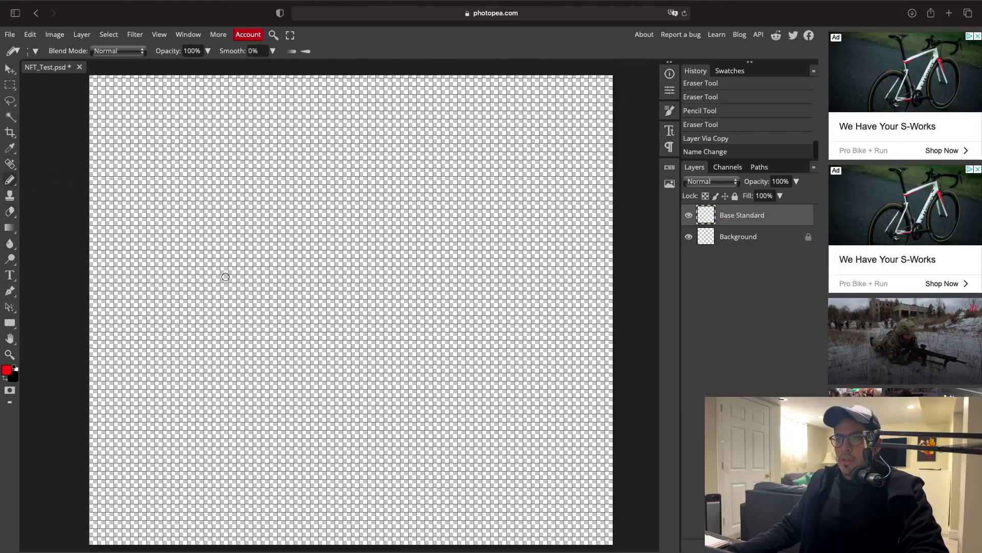
mouse_move(275, 230)
mouse_down()
mouse_move(283, 185)
mouse_move(298, 235)
mouse_move(351, 232)
mouse_move(382, 183)
mouse_move(395, 180)
mouse_move(406, 208)
mouse_move(402, 245)
mouse_move(445, 272)
mouse_move(474, 309)
mouse_move(445, 330)
mouse_move(407, 329)
mouse_move(296, 362)
mouse_move(247, 339)
mouse_move(243, 297)
mouse_move(273, 237)
mouse_up()
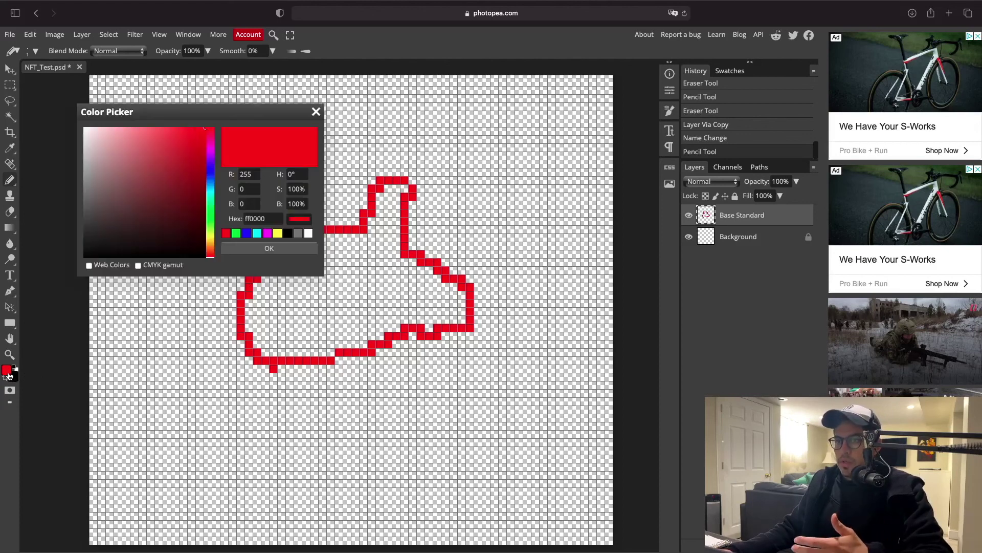
click(287, 234)
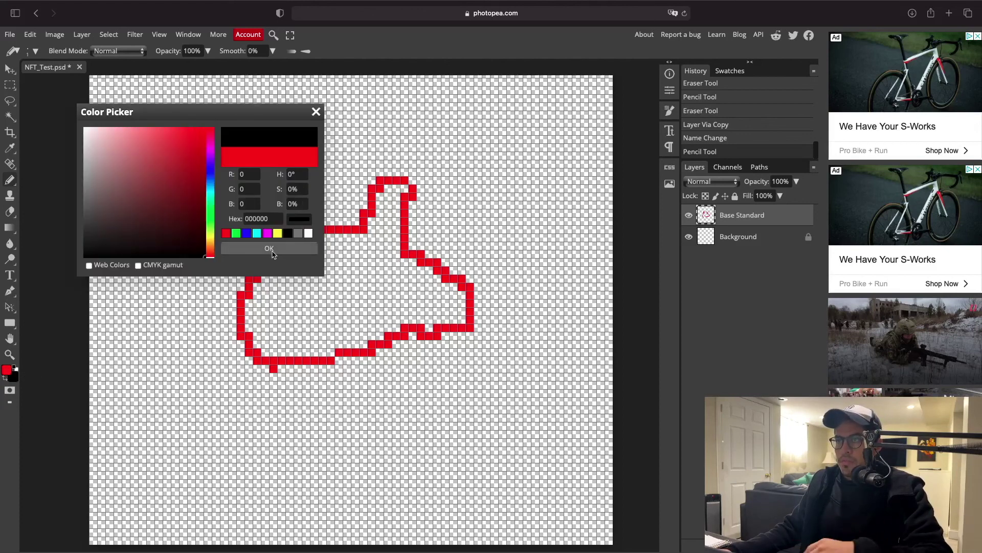
click(266, 248)
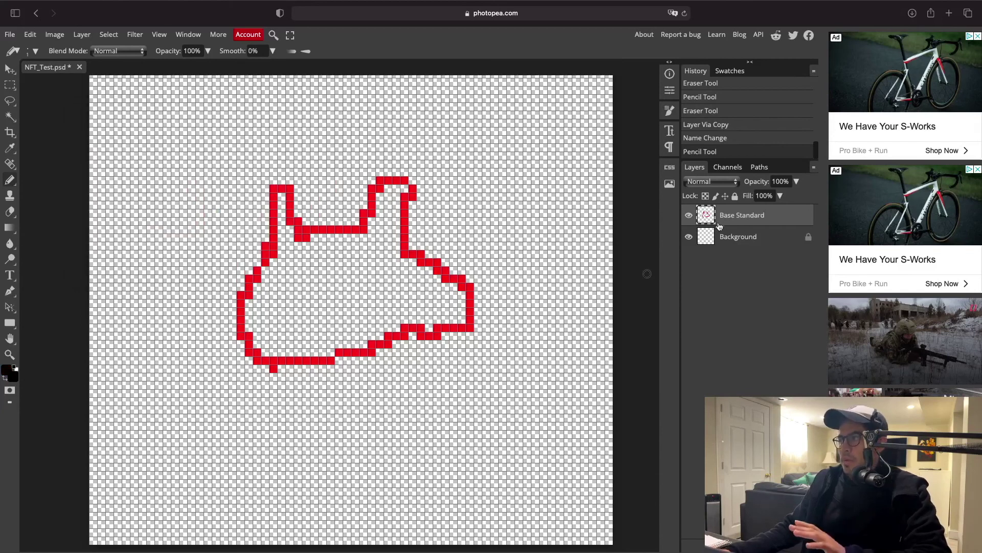
- Duplicate the Background layer using Layer Via Copy and rename the copy Eyes
right_click(760, 223)
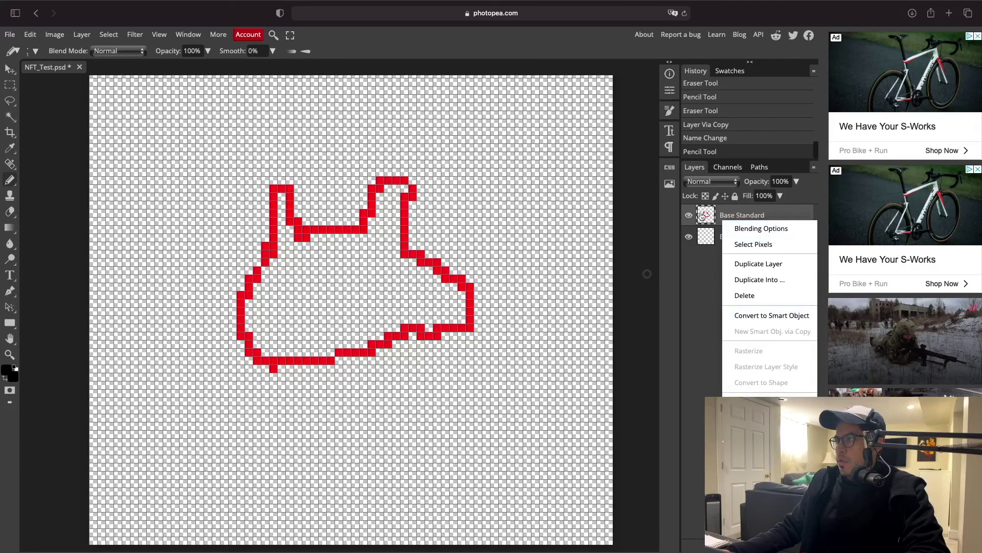
click(689, 237)
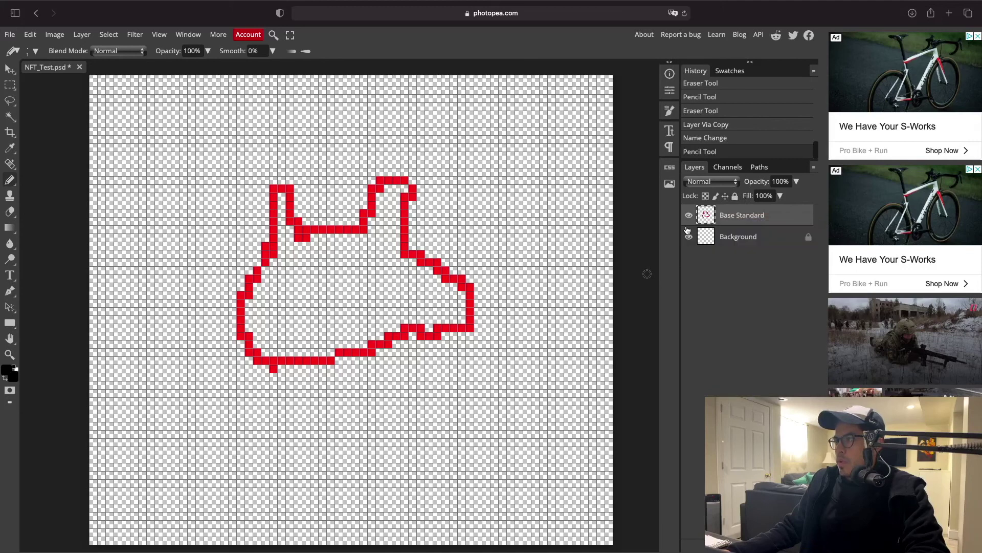
click(739, 236)
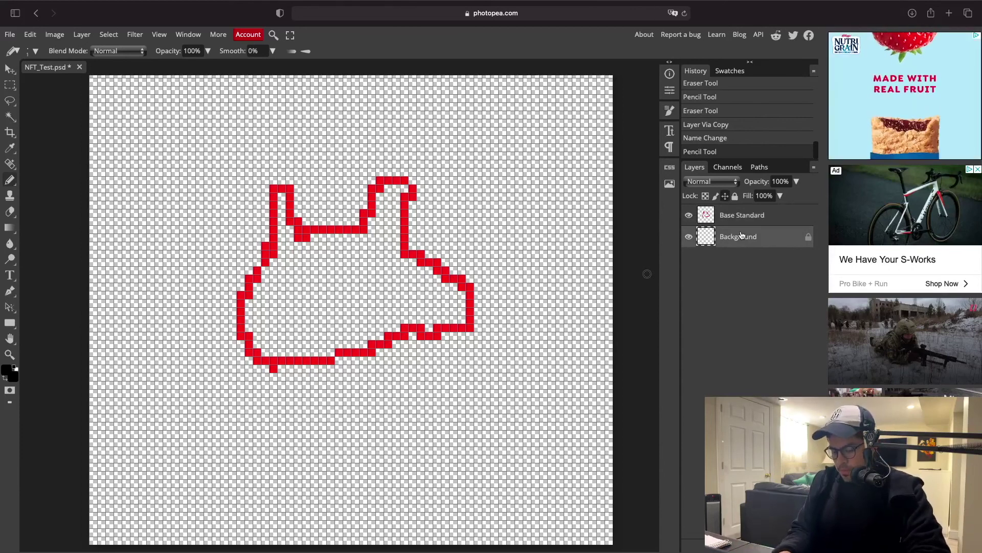
key(super+j)
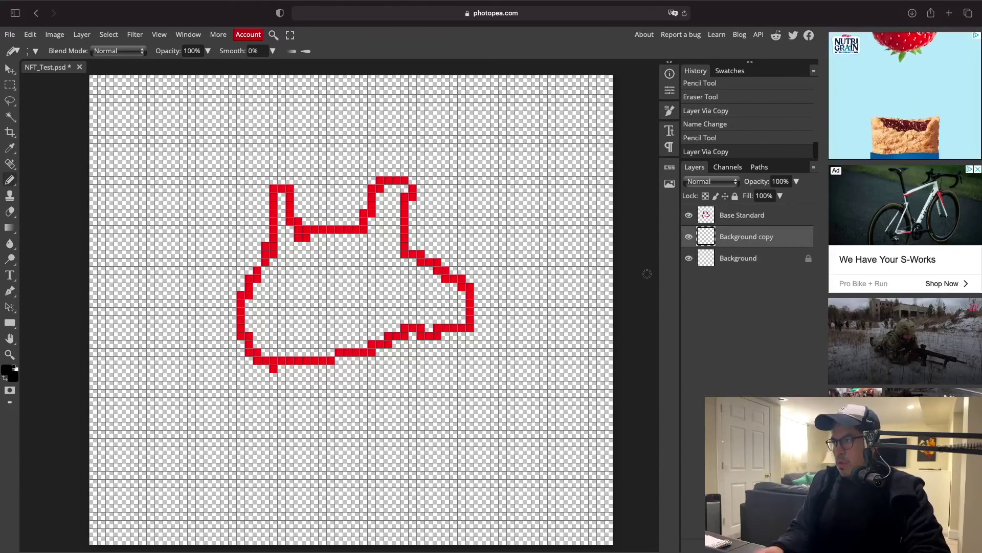
double_click(747, 239)
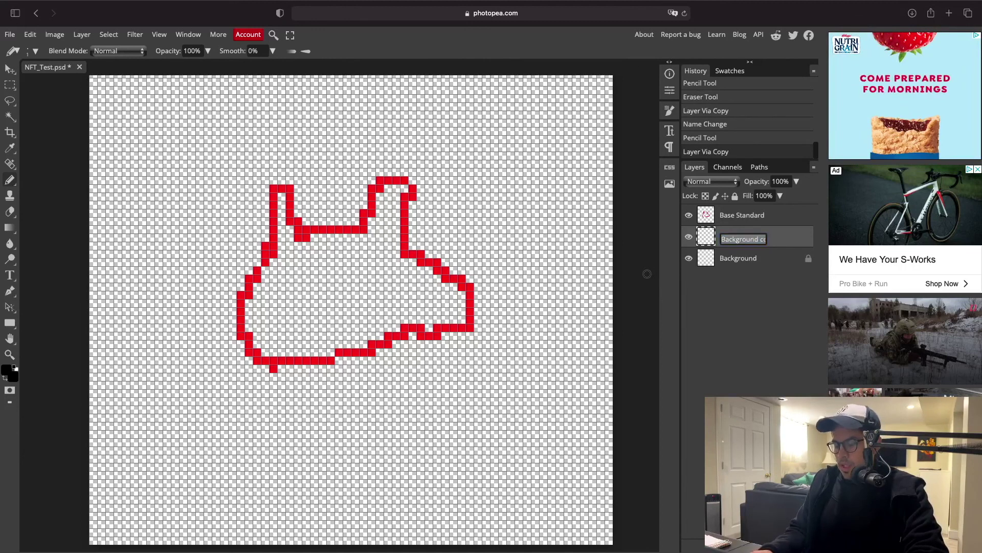
triple_click(741, 234)
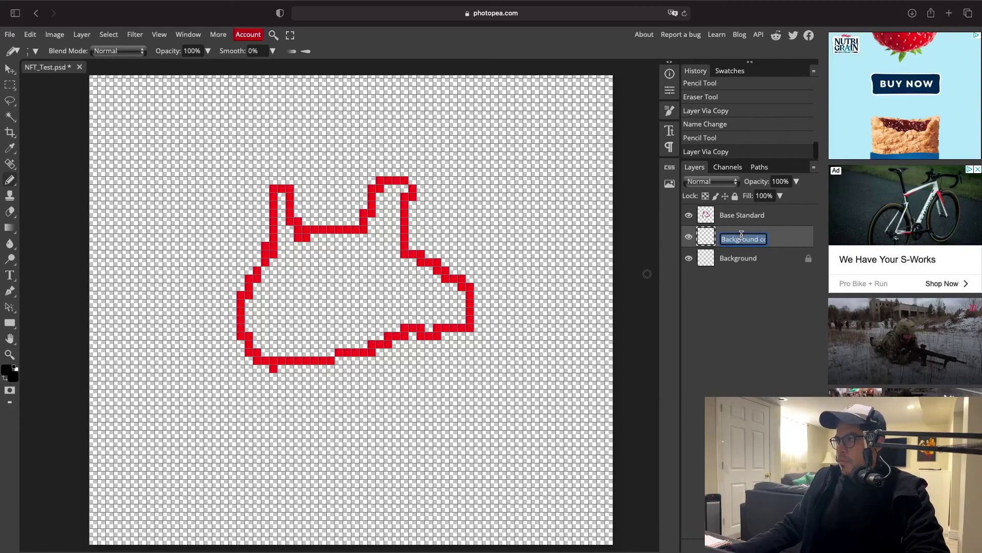
text(Eyes)
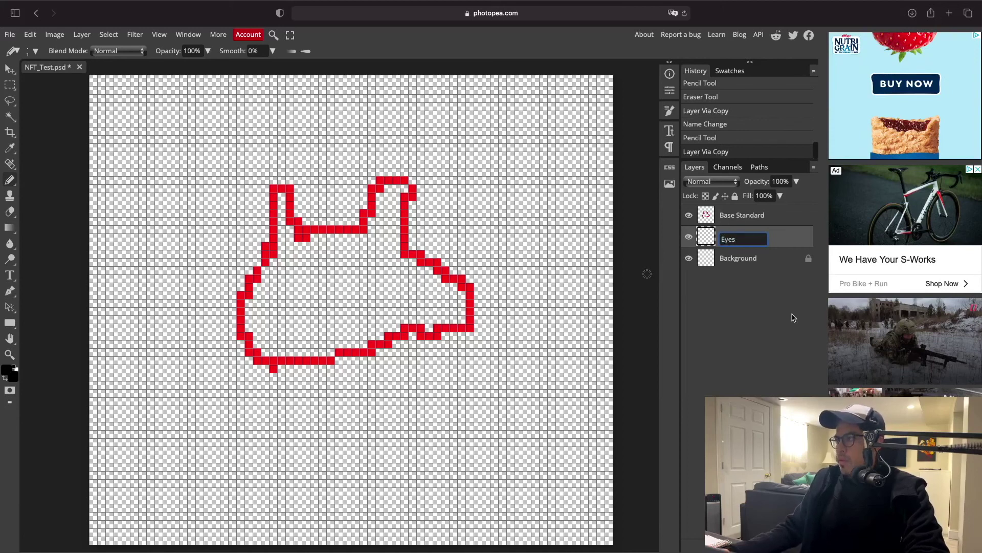
key(Return)
- Toggle the visibility of the Base Standard layer repeatedly to check which artwork it holds compared with the Eyes layer
click(691, 216)
click(690, 216)
click(689, 215)
click(689, 215)
click(689, 216)
click(690, 215)
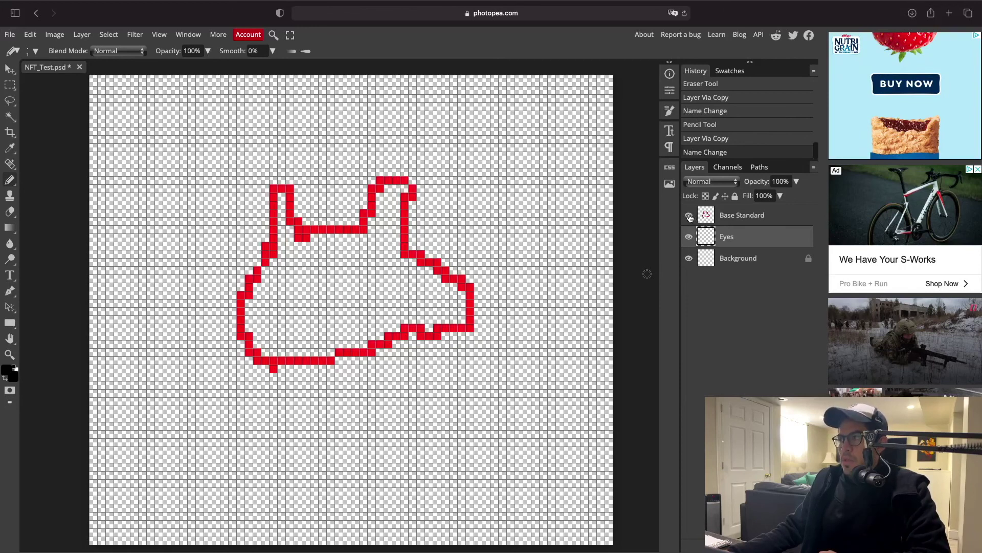
click(753, 215)
click(694, 215)
click(694, 216)
click(752, 240)
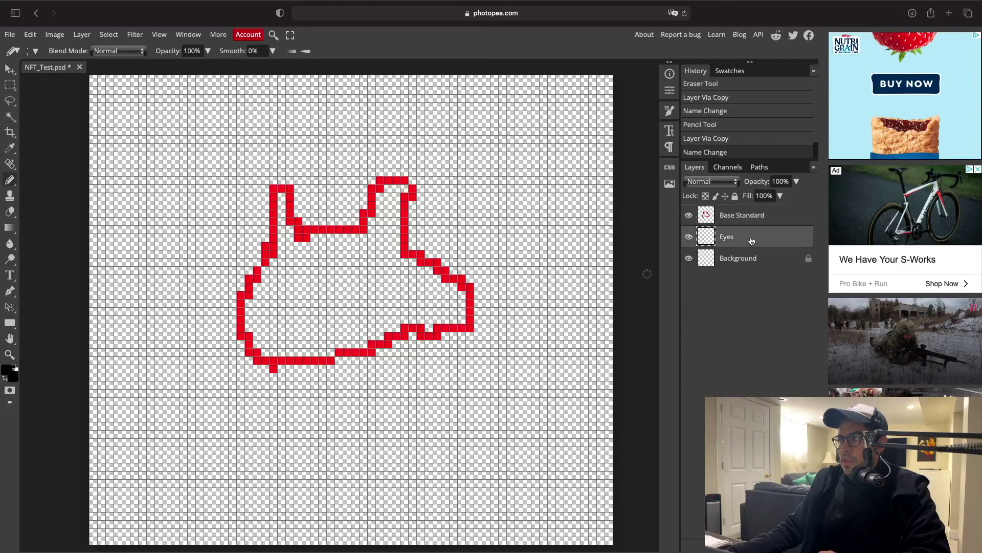
click(689, 258)
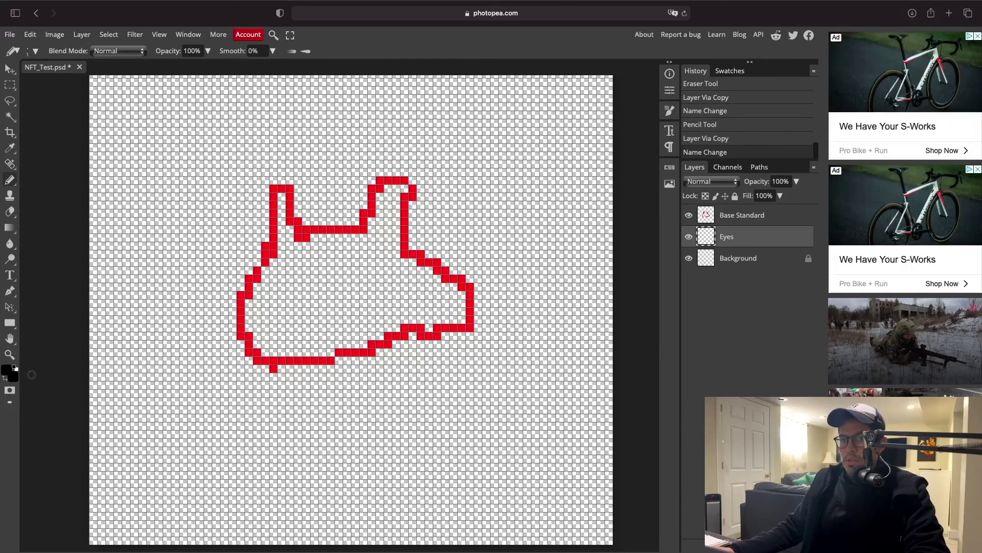
- Draw two small square black eyes with open centres inside the head outline on the Eyes layer with the Pencil tool
click(8, 372)
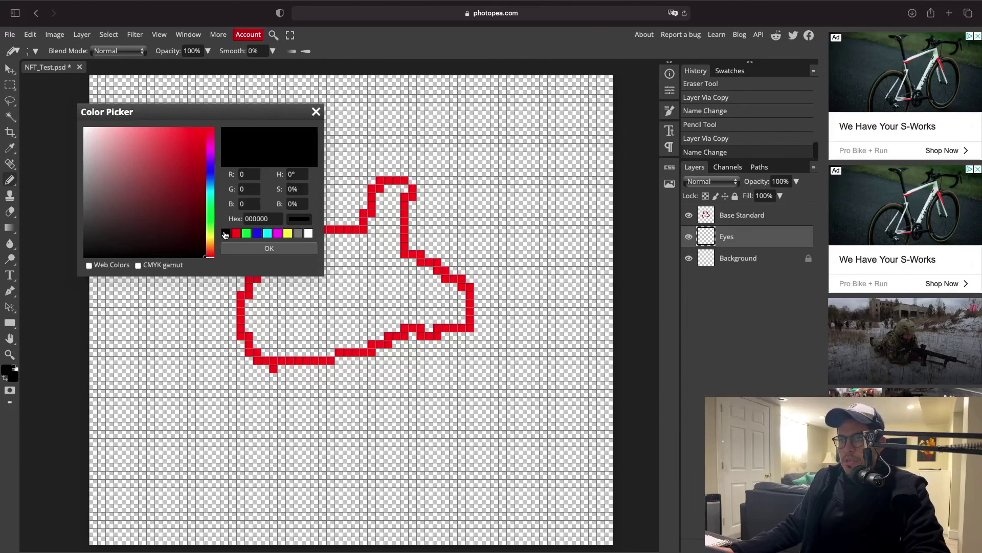
click(249, 251)
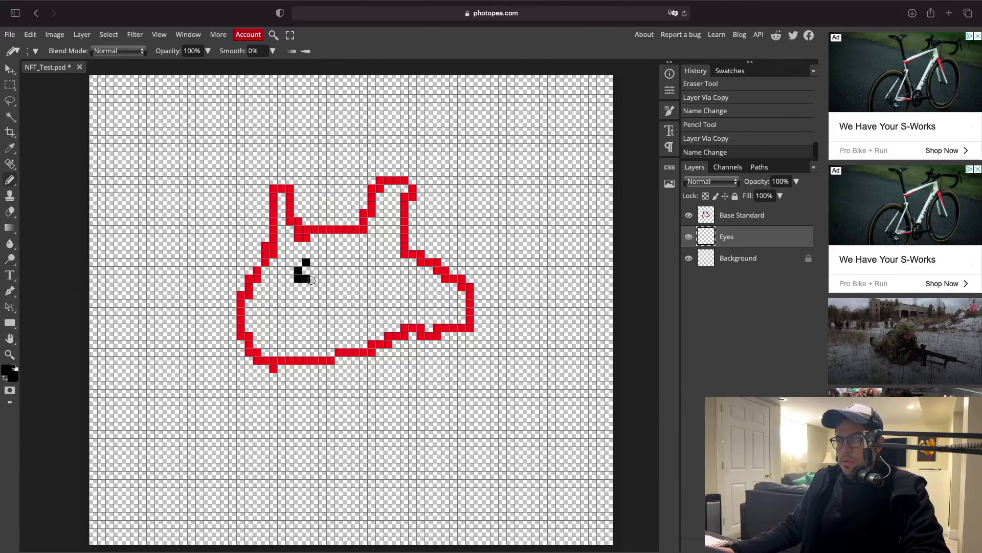
click(313, 263)
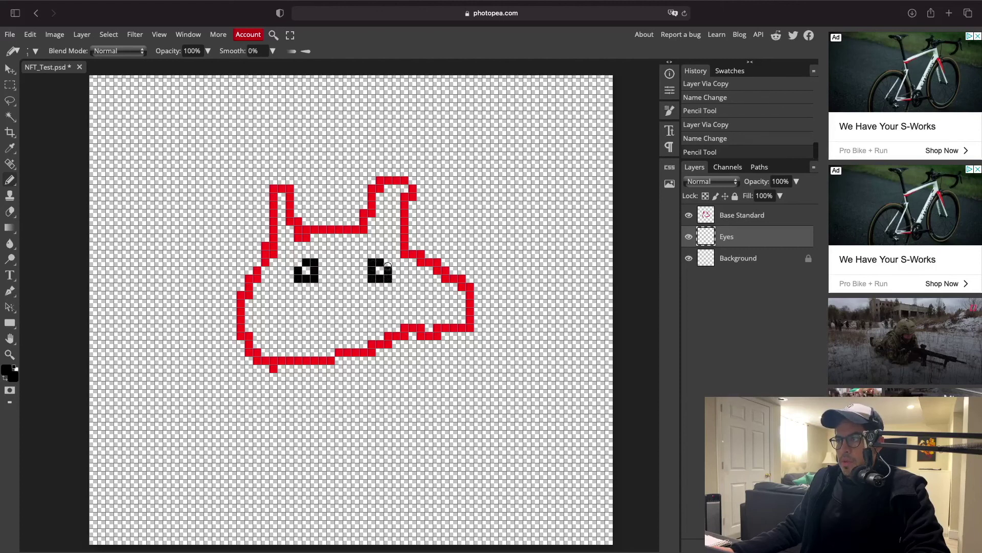
click(385, 262)
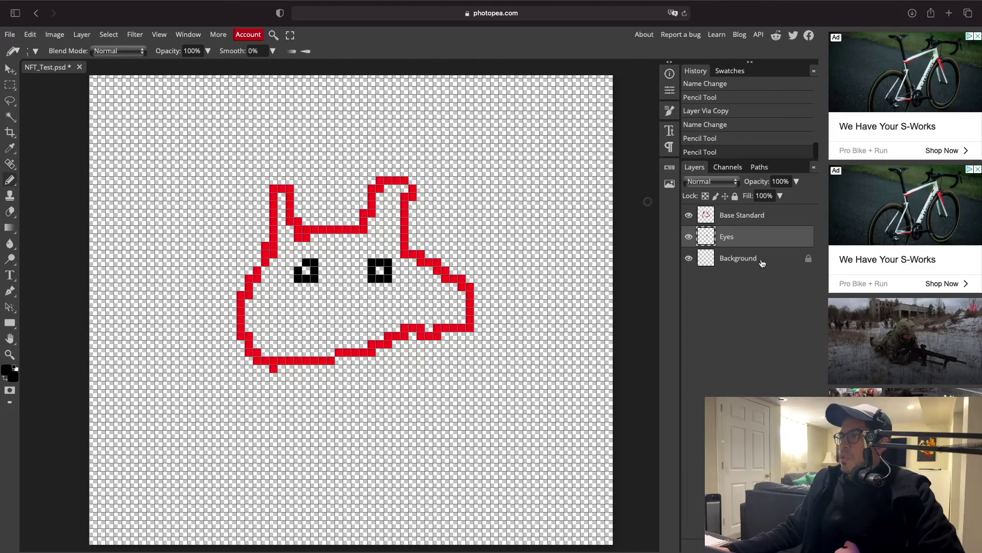
- Hide and show the Eyes and Base Standard layers to examine the artwork on each one separately
click(689, 237)
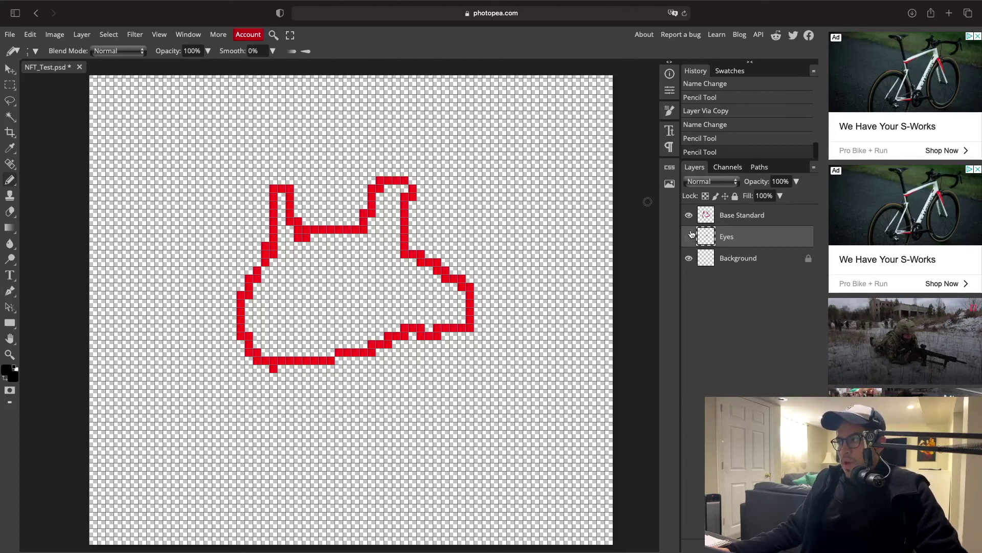
click(689, 215)
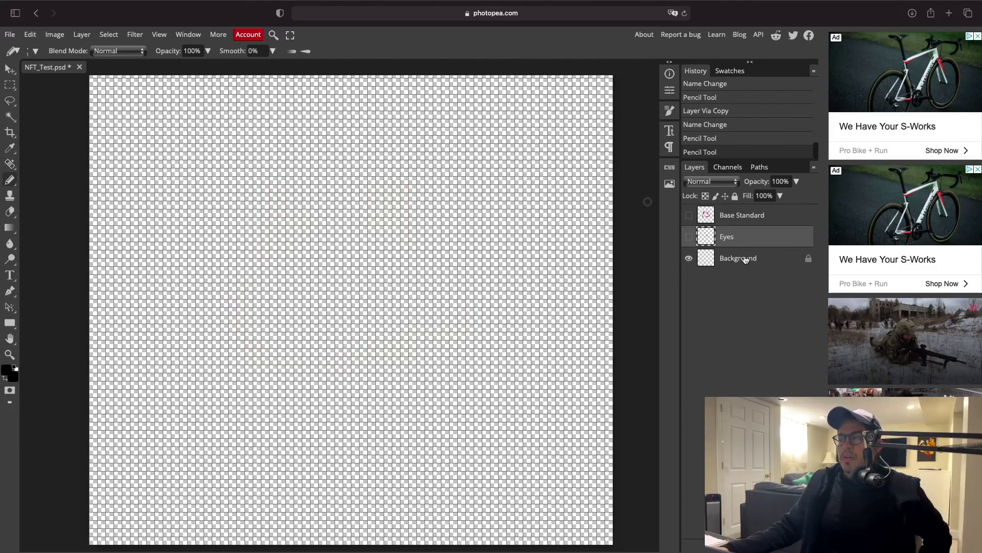
click(690, 216)
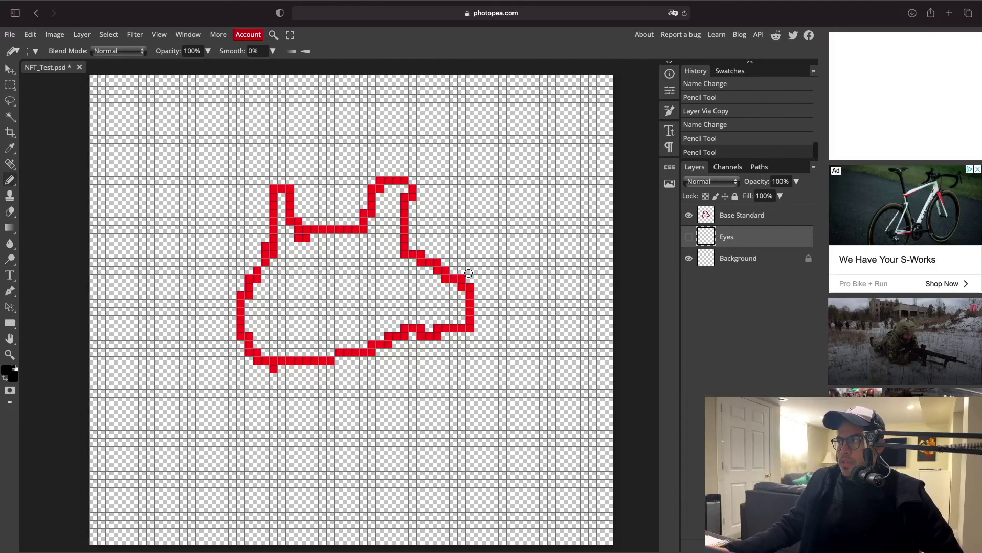
click(728, 218)
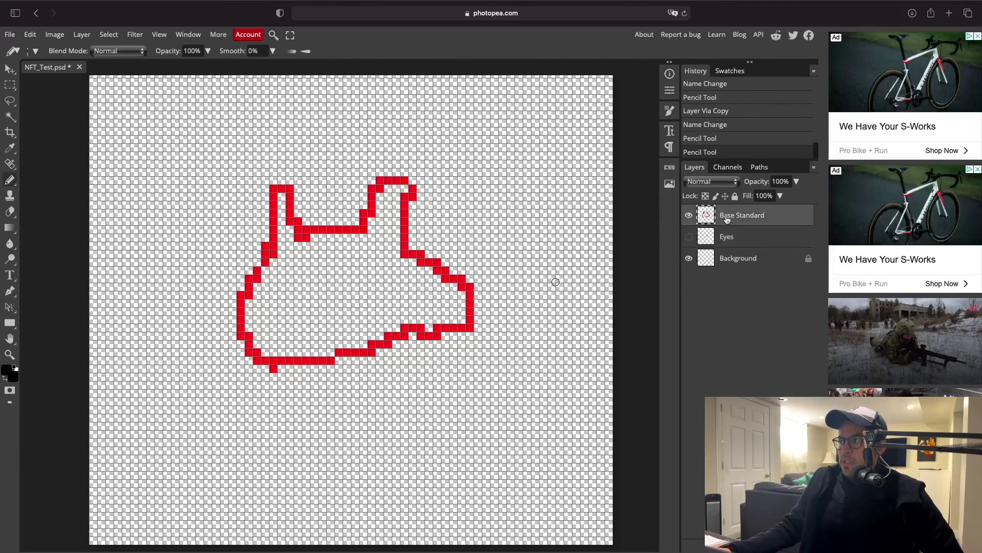
click(748, 239)
click(689, 236)
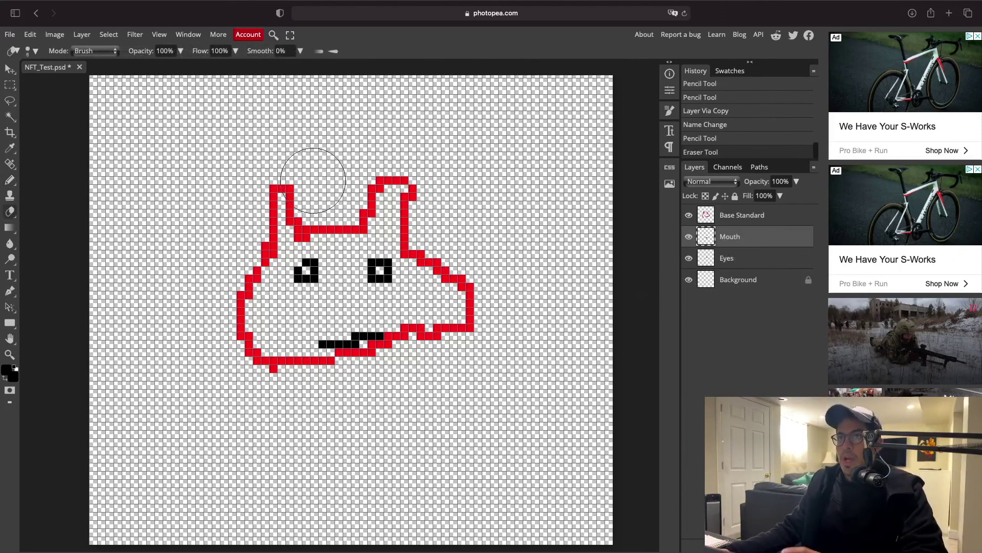
- Open MWEDYC-5-6.psd from the Downloads folder and rename its Background layer as Base
click(18, 34)
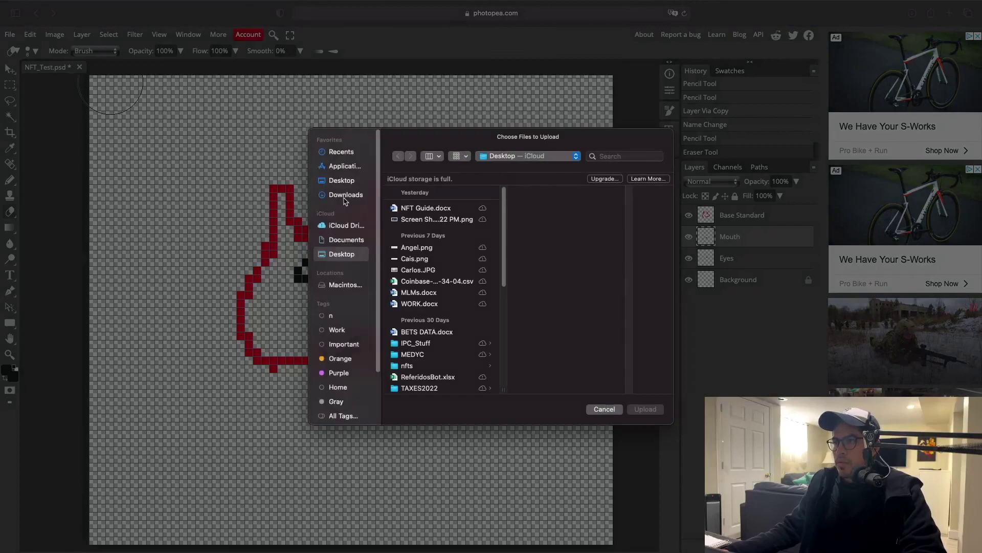
click(344, 199)
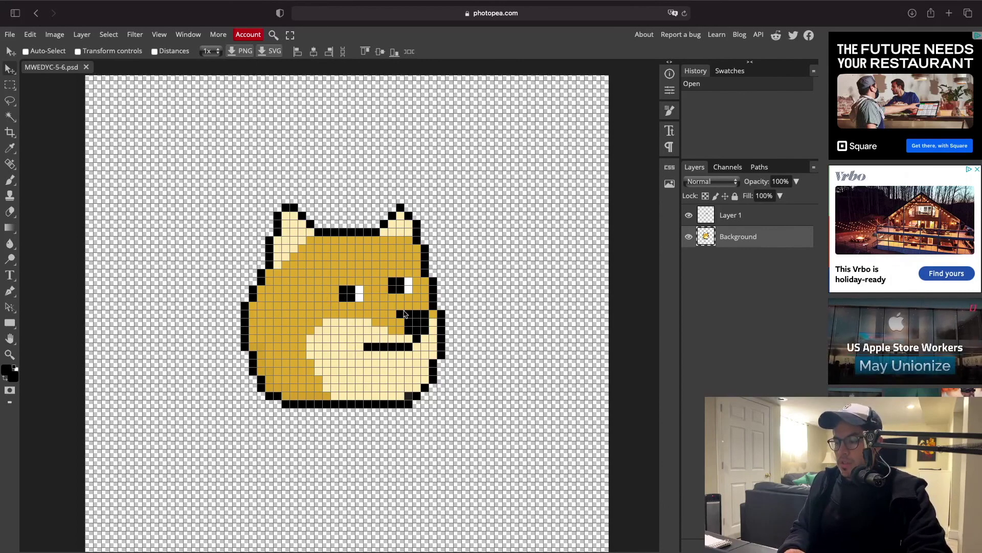
double_click(738, 237)
text(Bas)
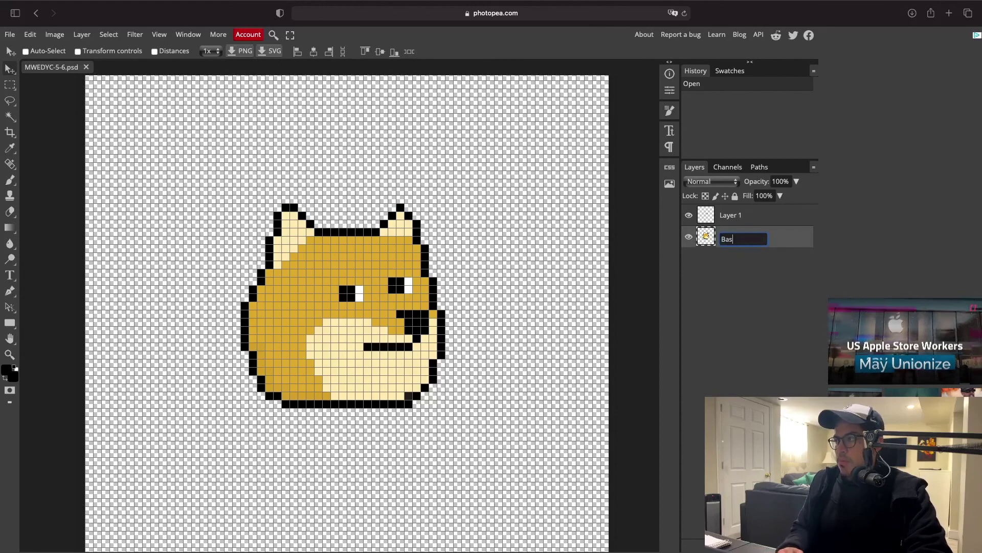
text(e)
key(Return)
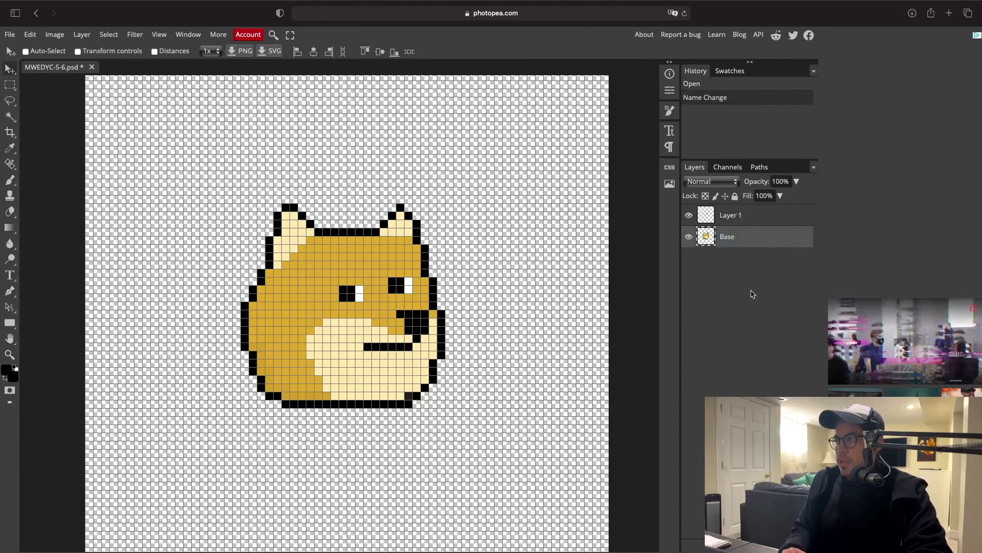
- Hide and show Layer 1 and the Base layer in turn to examine which parts of the dog's head each contains
click(688, 216)
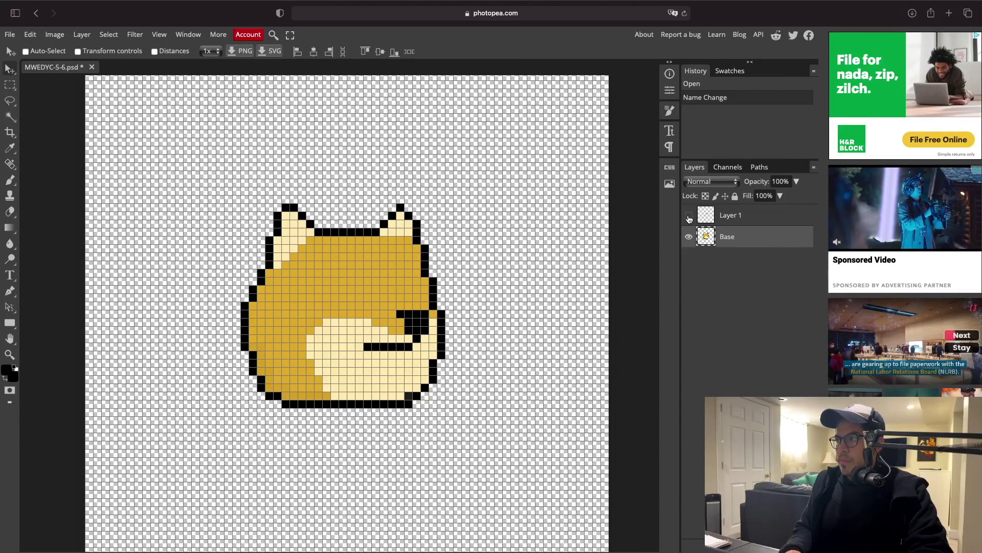
click(690, 237)
click(690, 235)
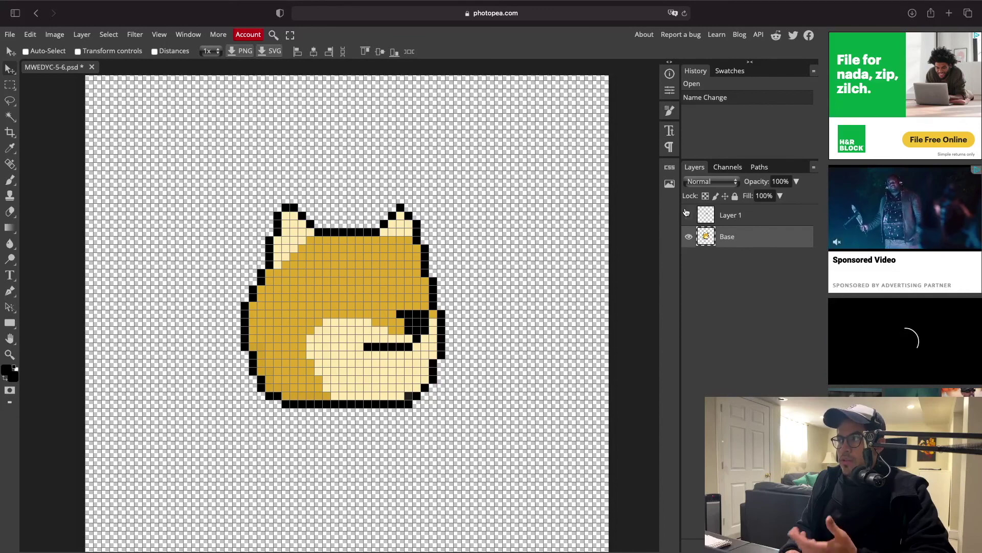
click(688, 215)
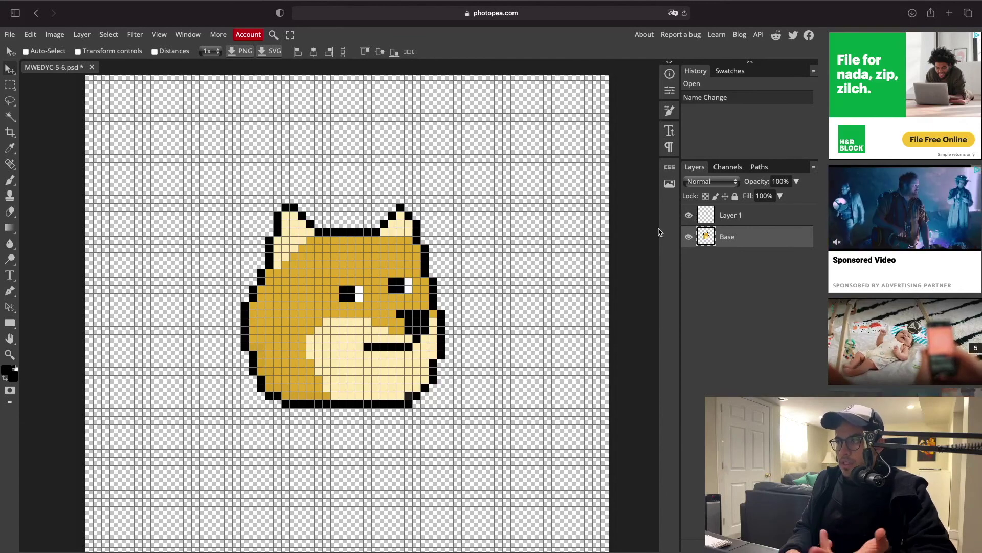
click(690, 237)
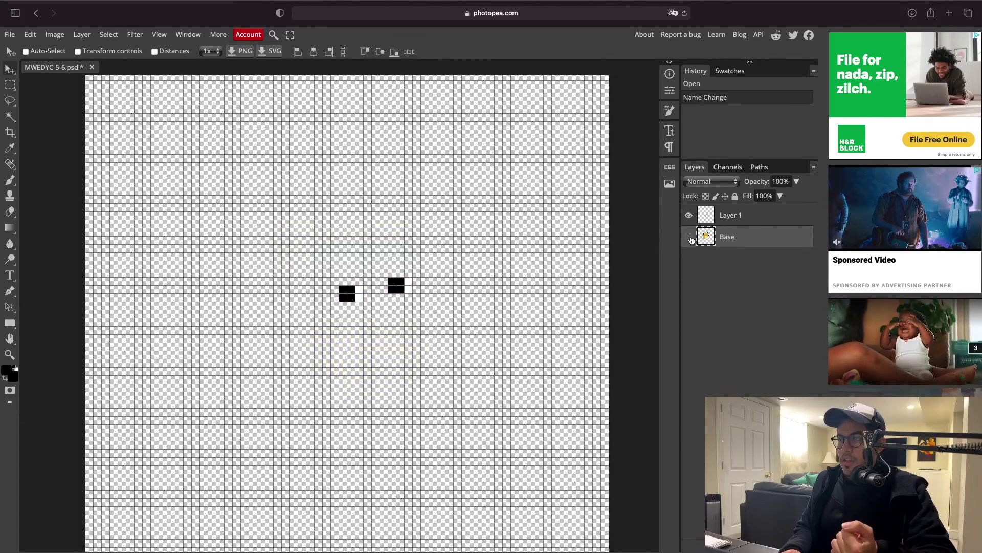
- Show the Base layer again and rename Layer 1 as Eyes
click(689, 236)
click(692, 220)
click(692, 220)
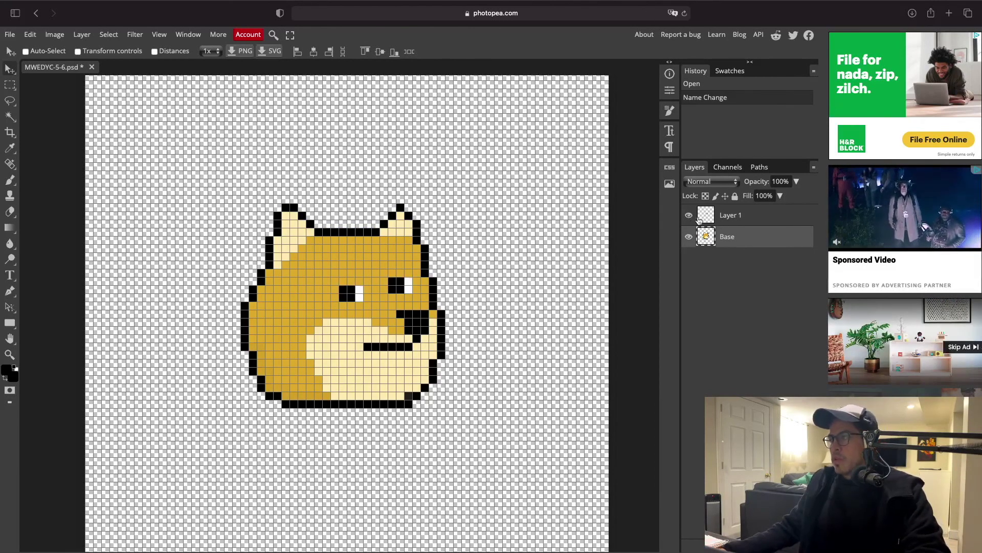
double_click(730, 215)
text(Eyes)
key(Return)
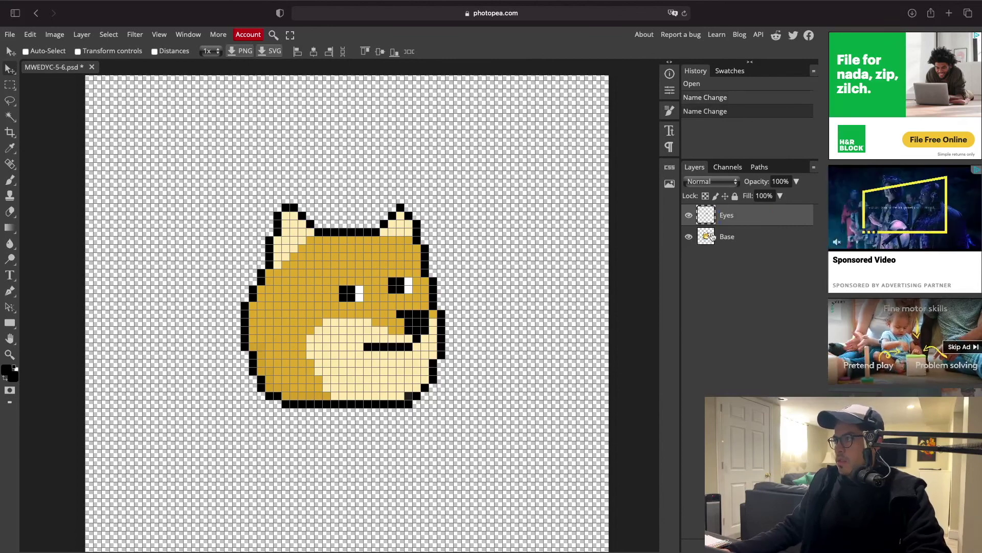
- Hide the Eyes layer, duplicate the Base layer and name the copy Base Green, with the original Base layer hidden
click(689, 216)
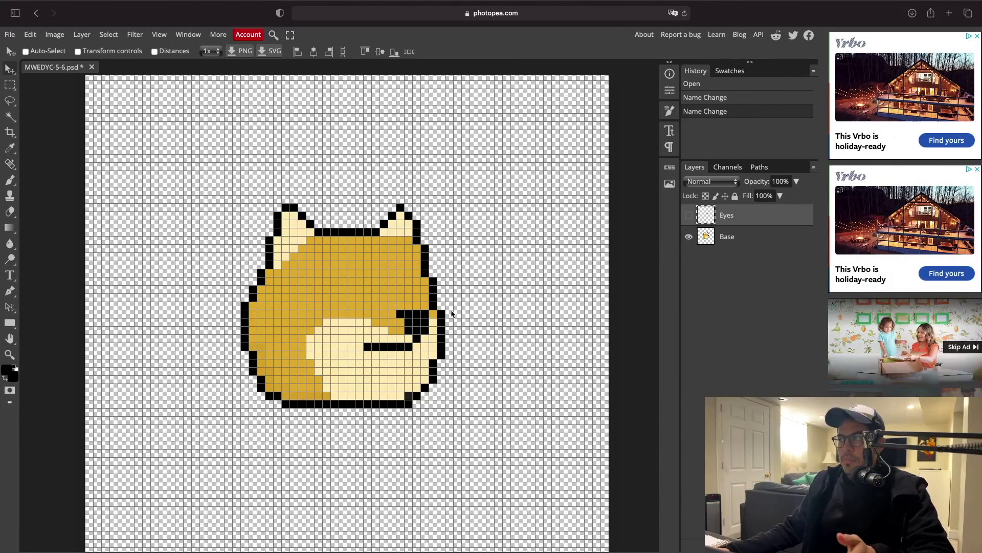
click(755, 238)
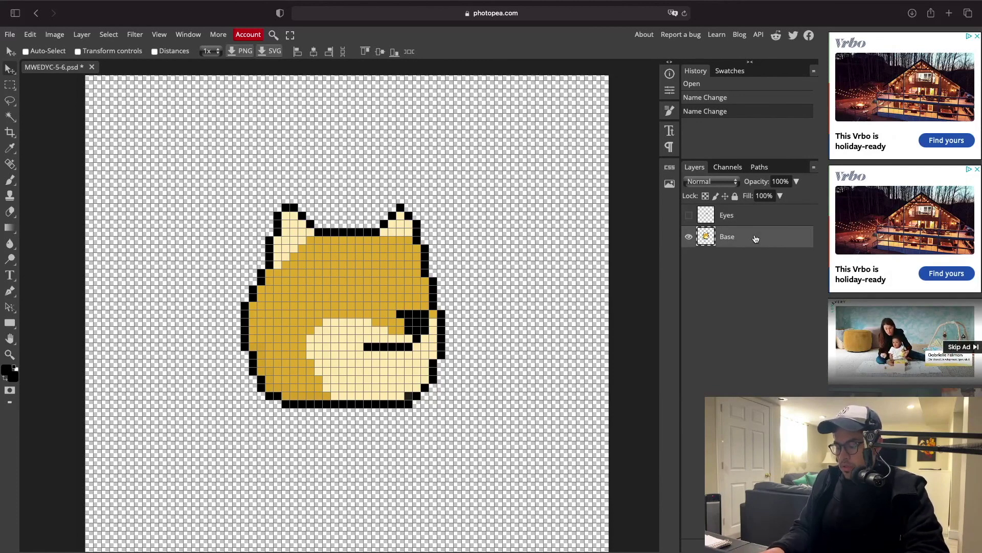
key(ctrl+j)
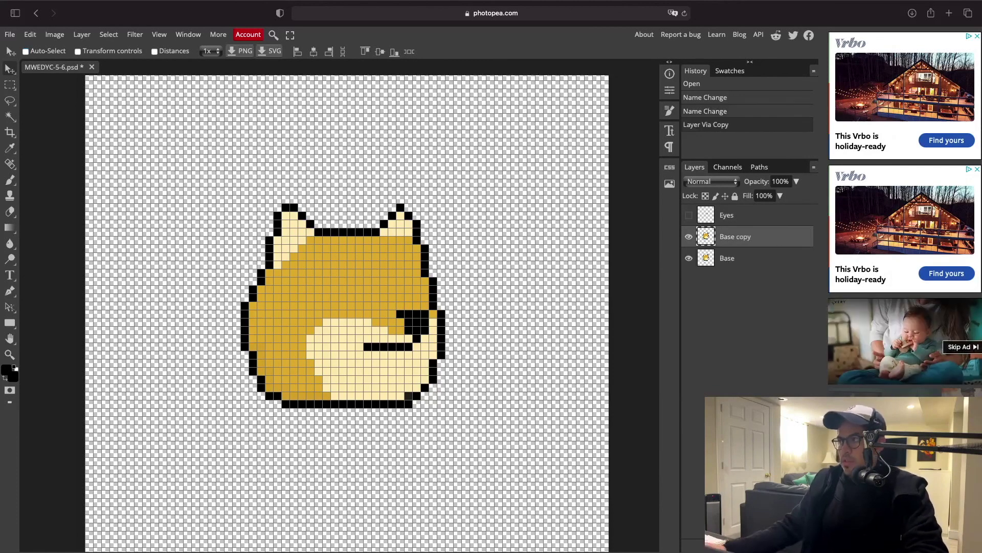
double_click(746, 237)
text(Base Red)
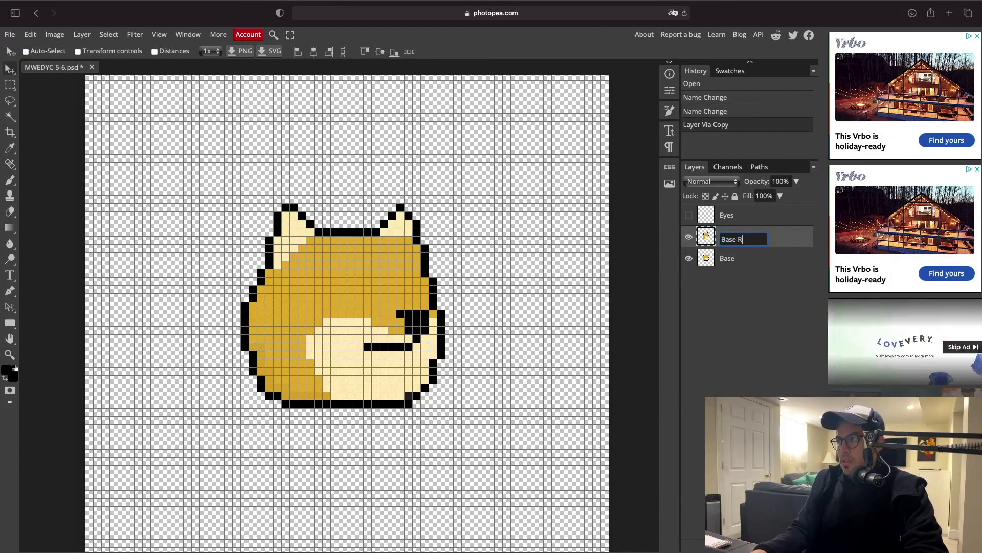
key(BackSpace)
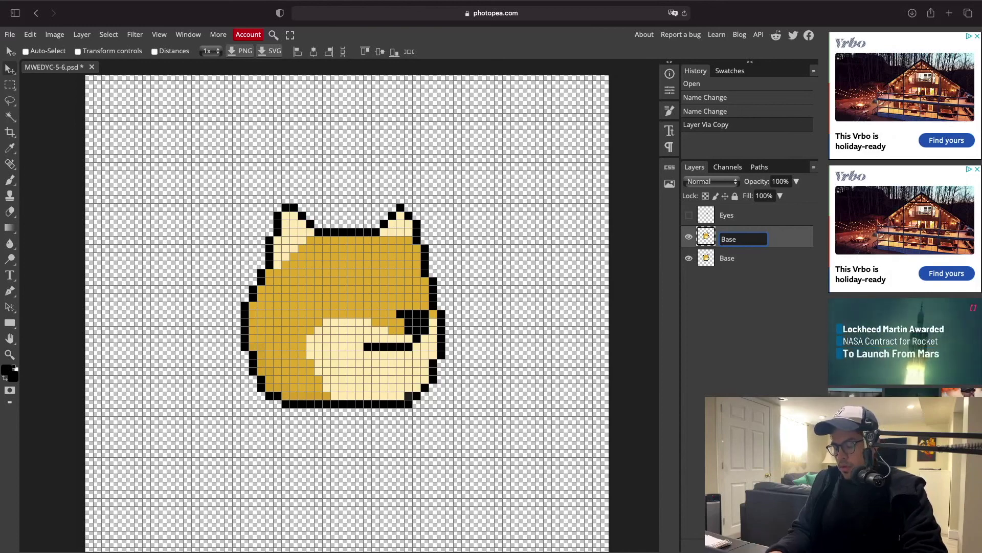
text(Gr)
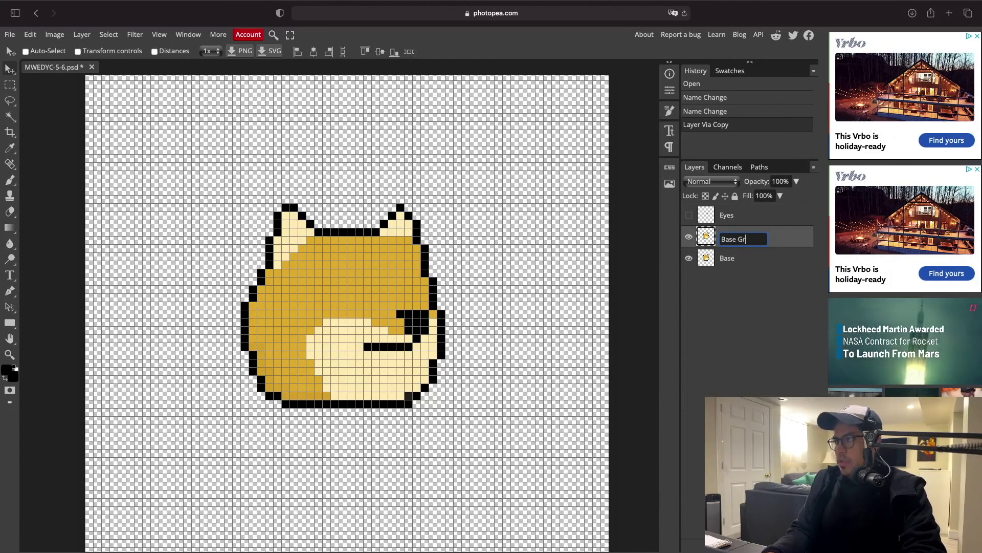
text(een)
click(736, 282)
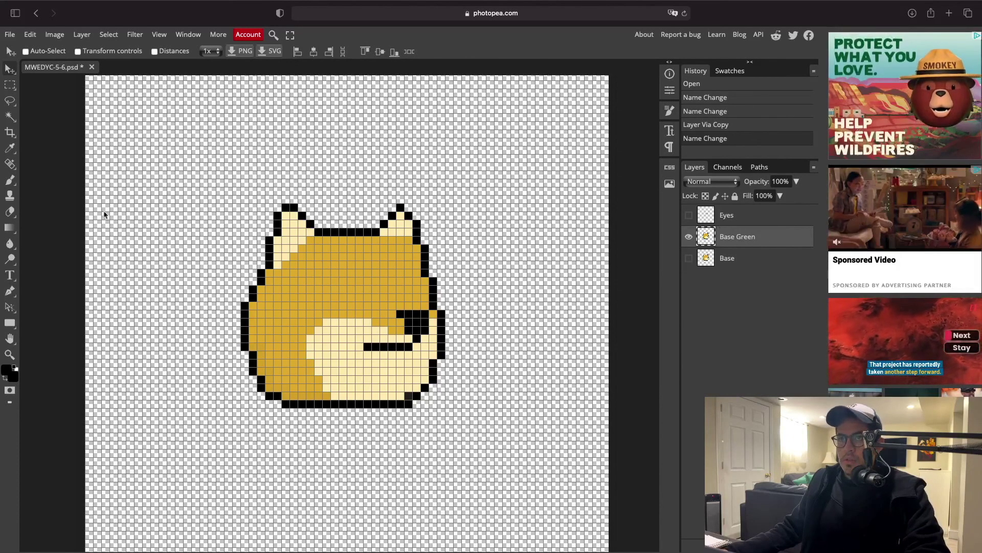
- Set the foreground colour to a bright green
click(11, 372)
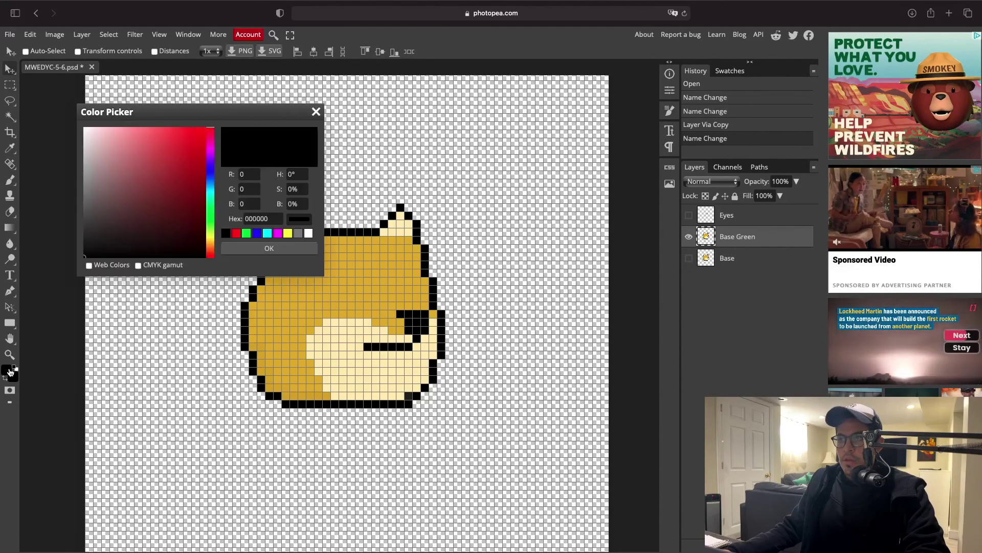
click(246, 234)
click(178, 141)
click(269, 248)
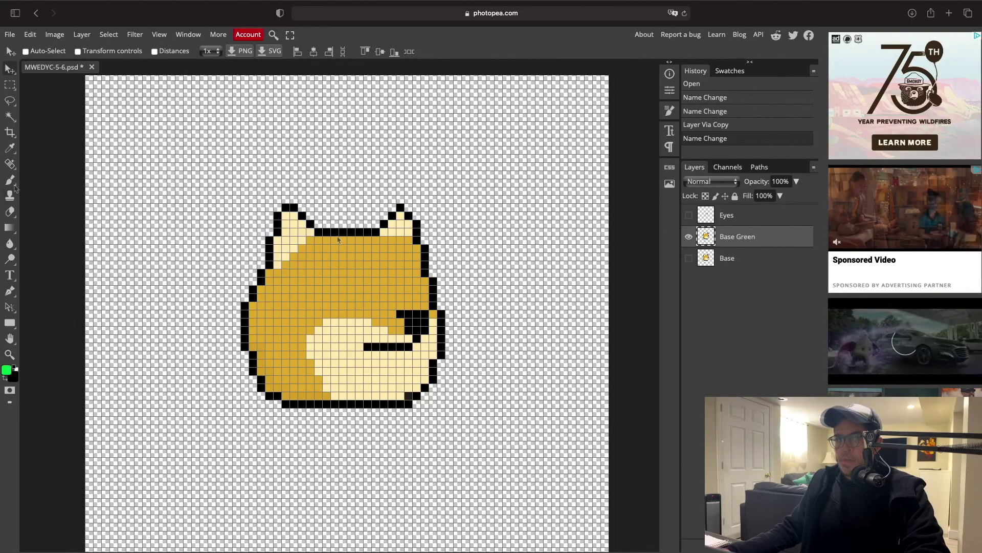
- Switch from the Brush to the Pencil tool and reduce its tip to a single-pixel size
click(15, 187)
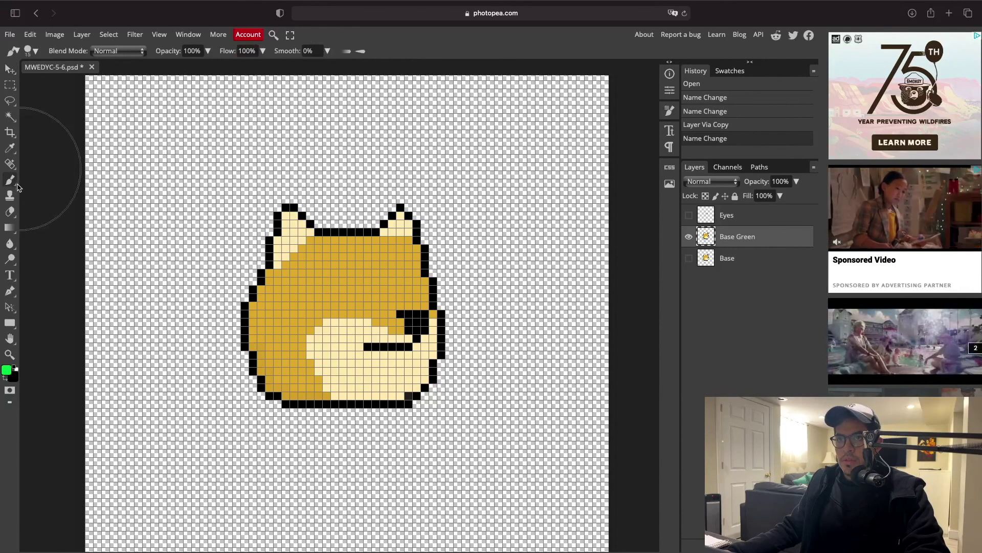
right_click(17, 187)
click(75, 198)
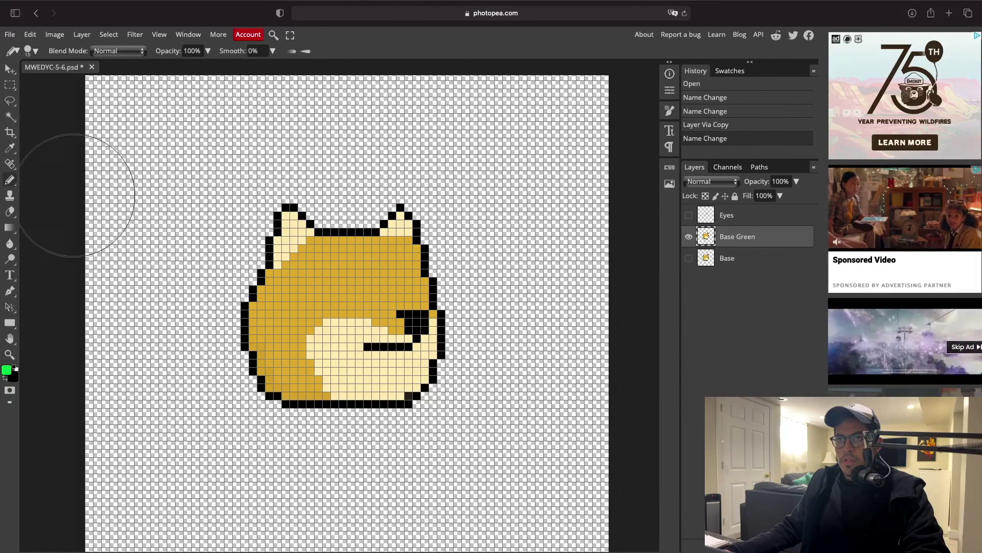
click(35, 51)
drag(91, 78, 80, 78)
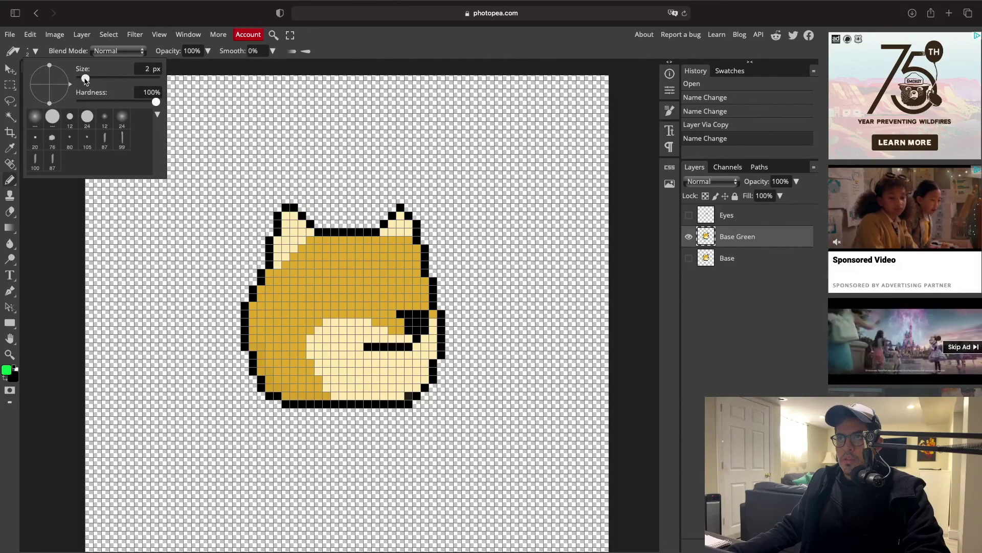
- Paint all the tan fur of the dog's head bright green on the Base Green layer, keeping the outline, cream areas, nose and mouth
click(311, 265)
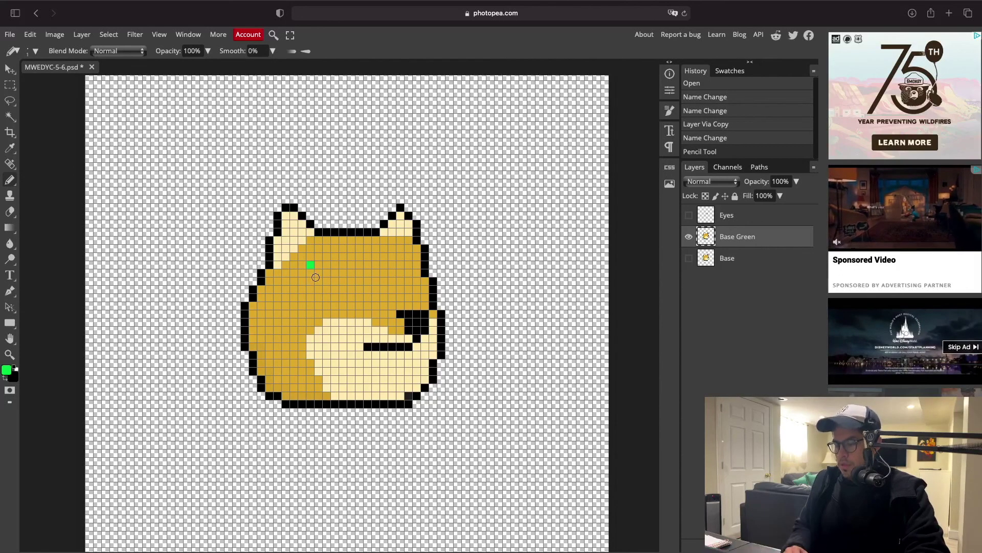
scroll(316, 277, up, 2)
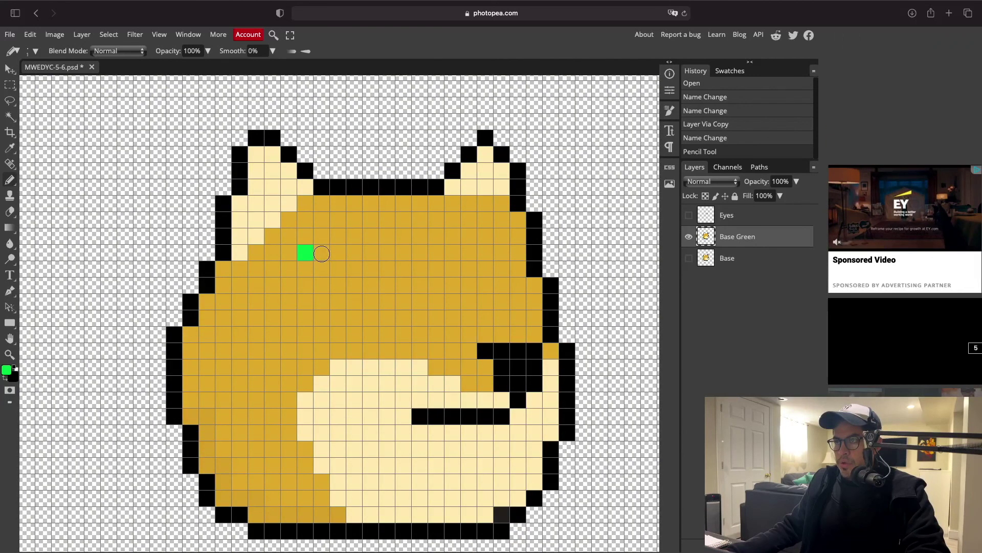
click(322, 253)
click(336, 250)
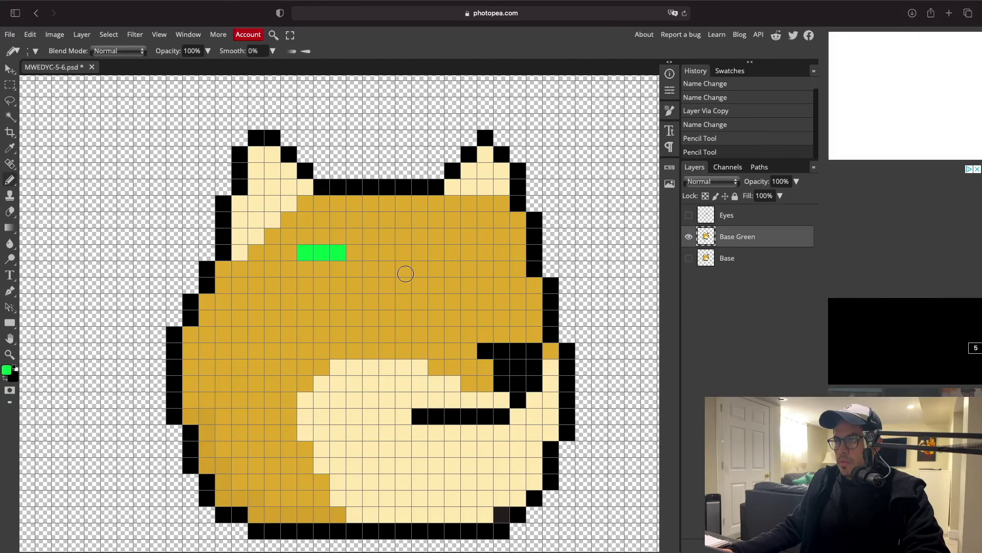
mouse_move(420, 269)
mouse_down()
mouse_move(403, 285)
mouse_move(329, 278)
mouse_move(357, 263)
mouse_up()
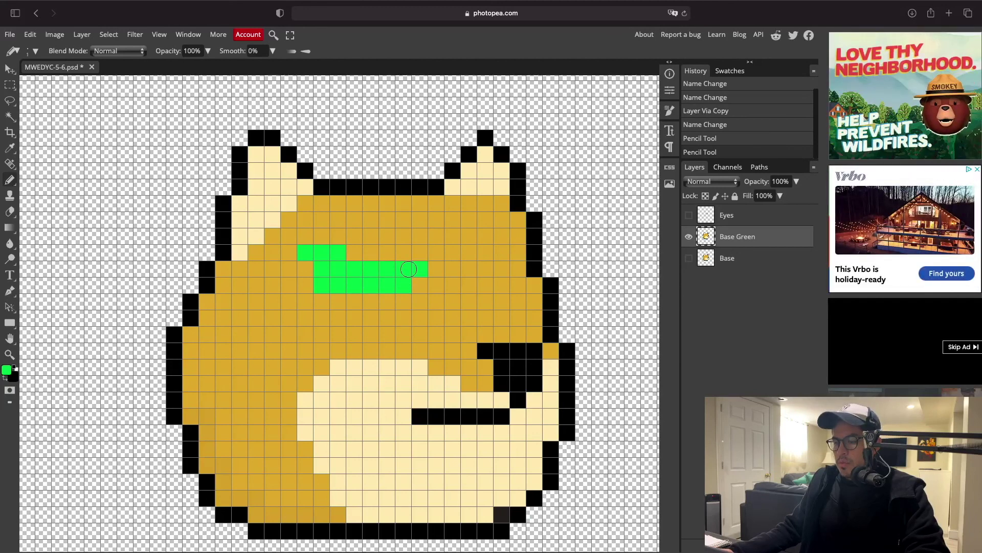
mouse_move(411, 261)
mouse_down()
mouse_move(367, 246)
mouse_move(348, 252)
mouse_move(347, 237)
mouse_move(454, 244)
mouse_move(442, 308)
mouse_move(267, 332)
mouse_up()
mouse_move(326, 302)
mouse_down()
mouse_move(441, 302)
mouse_move(425, 283)
mouse_up()
click(421, 258)
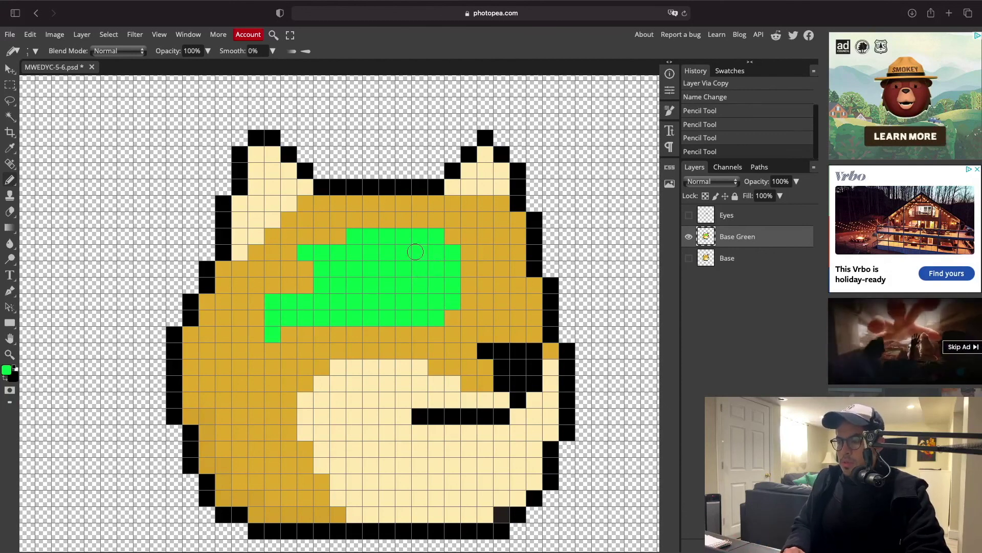
click(412, 221)
mouse_move(424, 223)
mouse_down()
mouse_move(461, 226)
mouse_move(465, 249)
mouse_move(449, 229)
mouse_move(461, 288)
mouse_up()
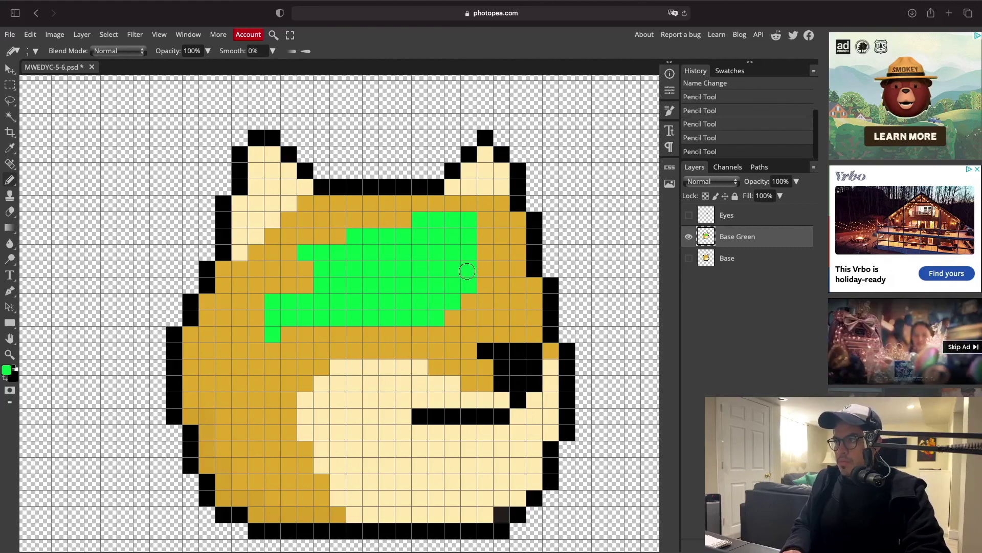
drag(488, 314, 489, 250)
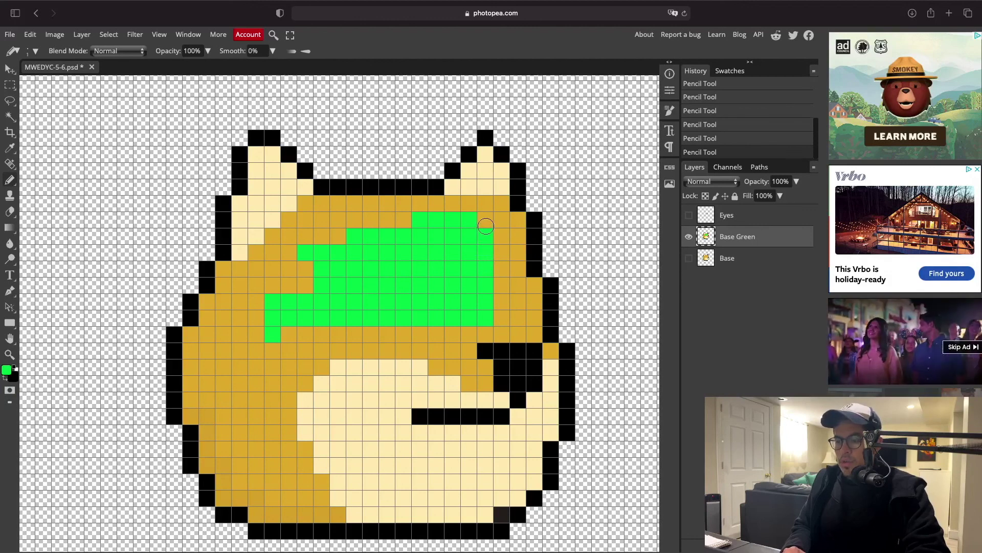
mouse_move(484, 205)
mouse_down()
mouse_move(356, 208)
mouse_move(358, 223)
mouse_move(411, 222)
mouse_up()
mouse_move(337, 204)
mouse_down()
mouse_move(321, 203)
mouse_move(332, 230)
mouse_move(325, 245)
mouse_up()
click(327, 307)
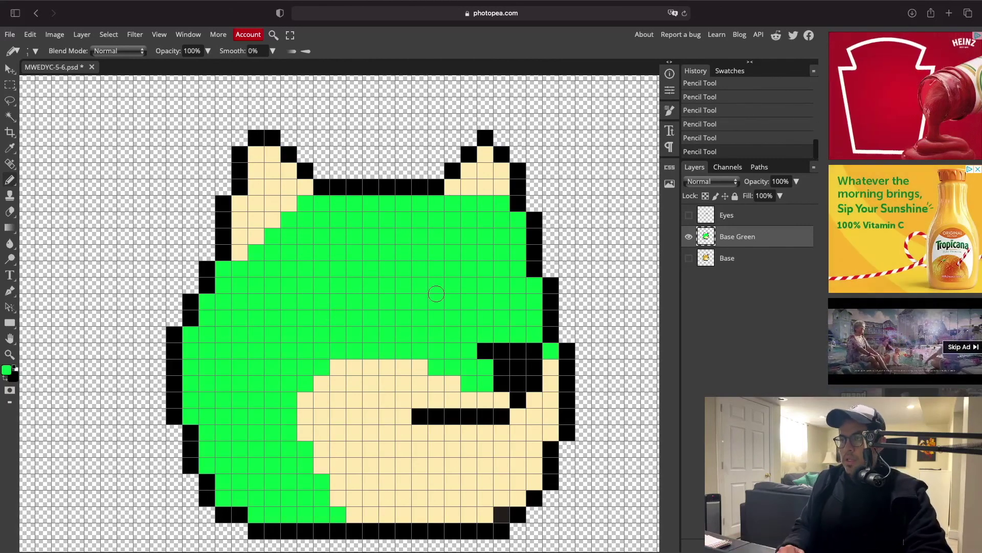
scroll(438, 294, down, 3)
scroll(493, 297, right, 5)
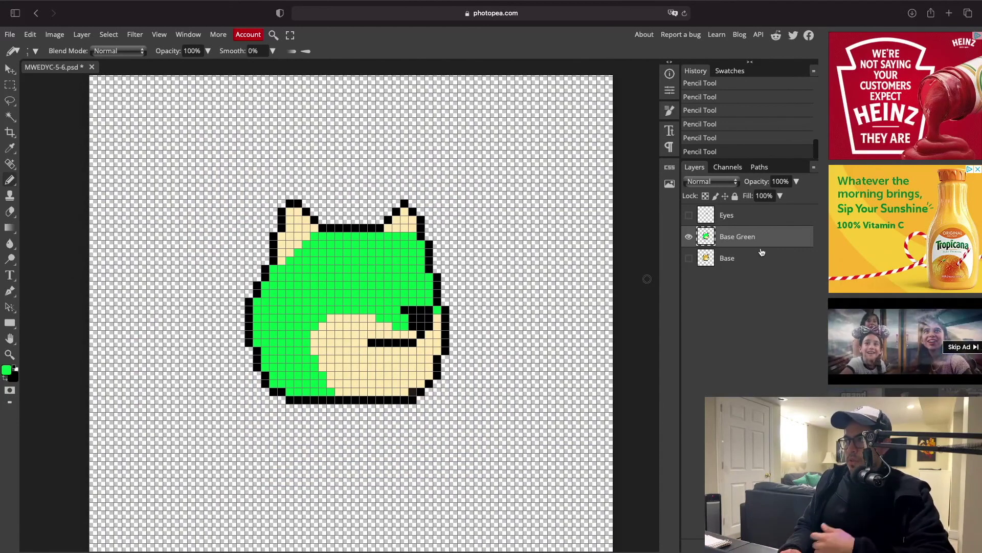
- Hide and show Base Green, Base and Eyes in turn to compare the green and tan dogs with and without eyes
click(688, 238)
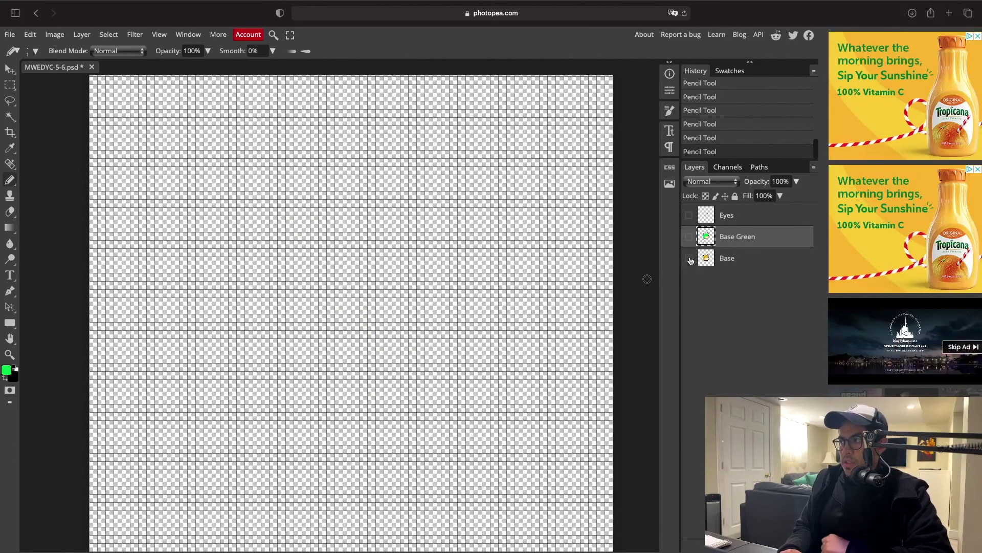
click(689, 258)
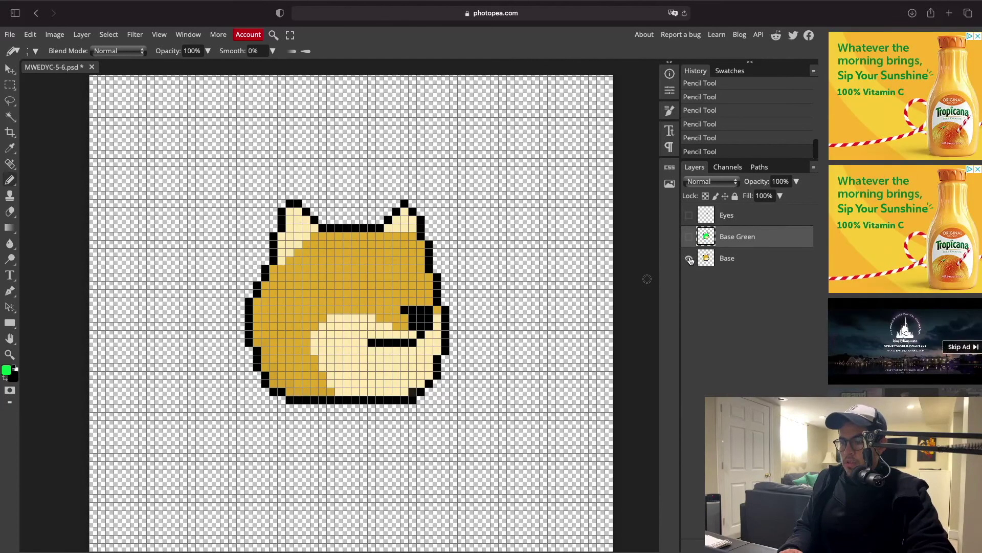
click(690, 259)
click(689, 237)
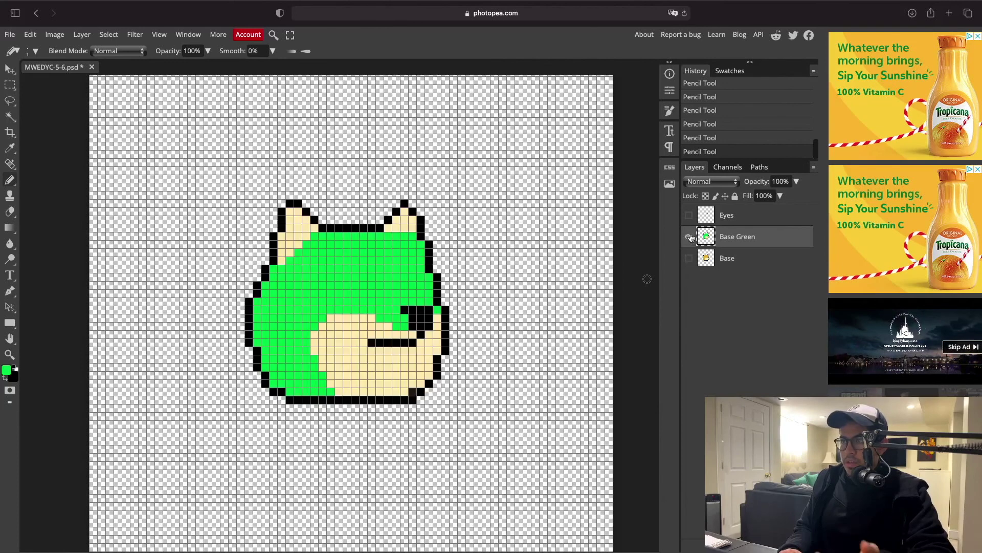
click(689, 215)
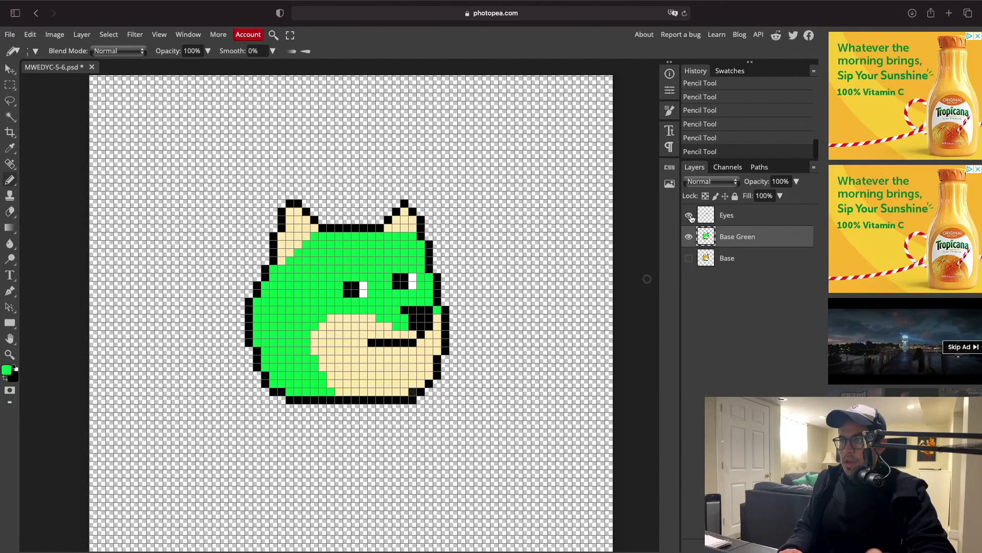
click(689, 215)
click(689, 237)
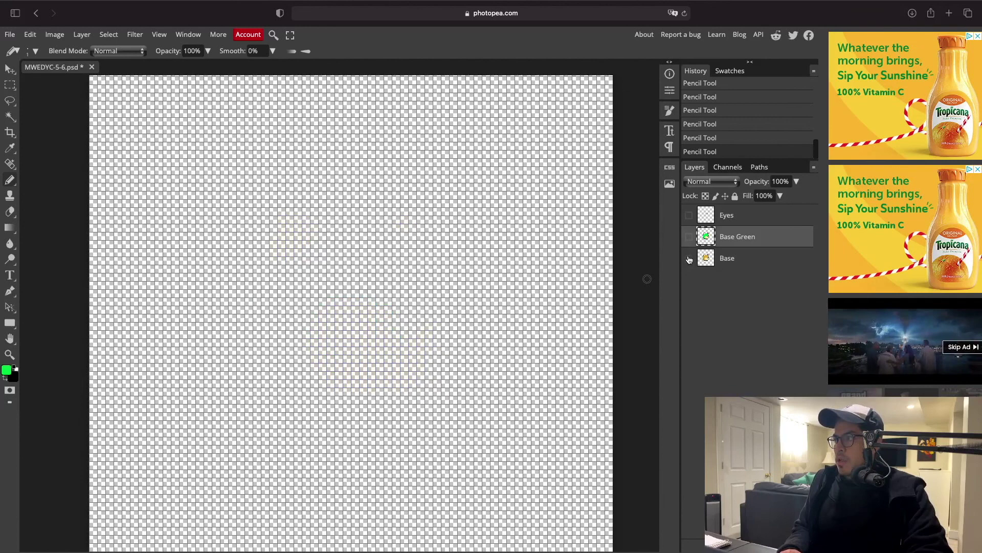
click(689, 259)
click(690, 215)
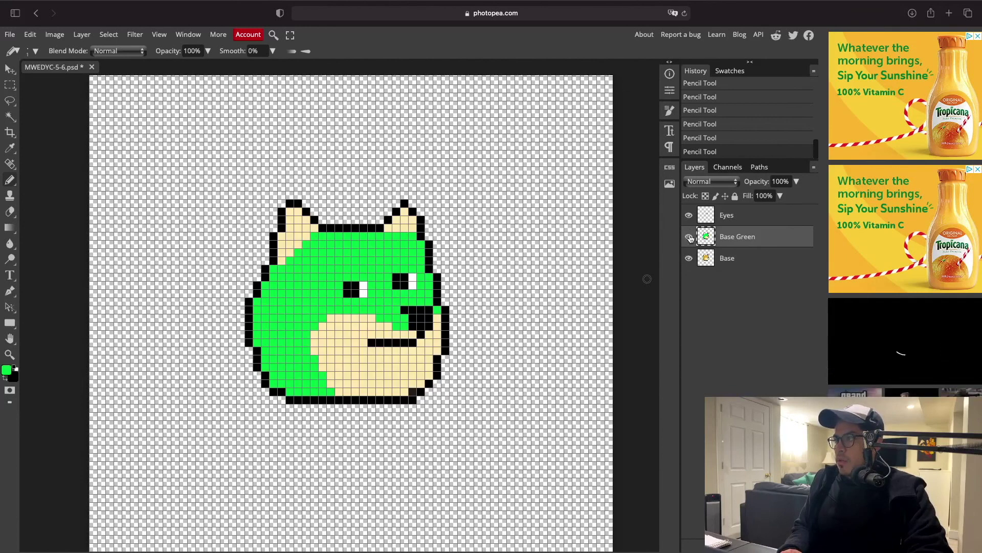
click(690, 215)
click(689, 237)
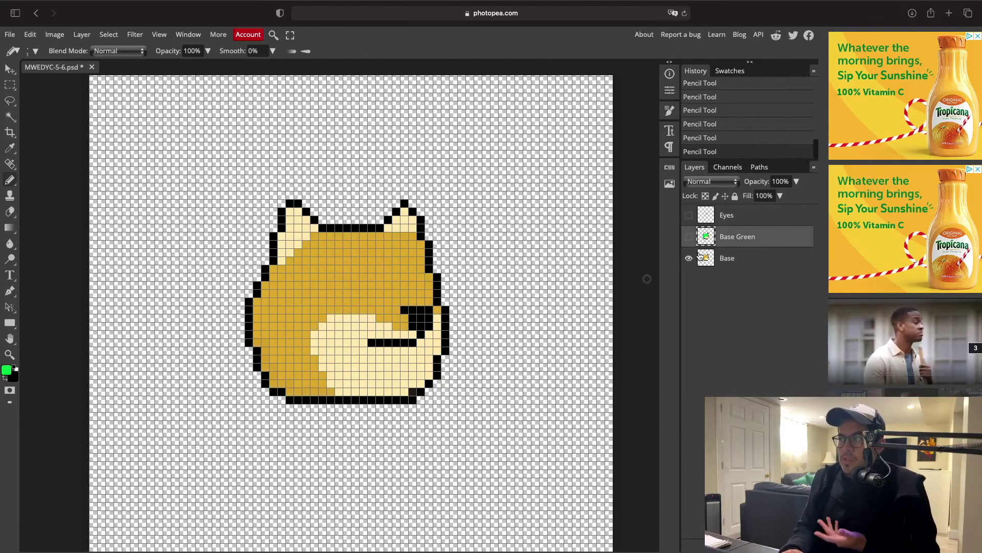
- Isolate the Eyes layer and restore all three layers to examine how the same eyes fit over the green base
click(689, 258)
click(689, 215)
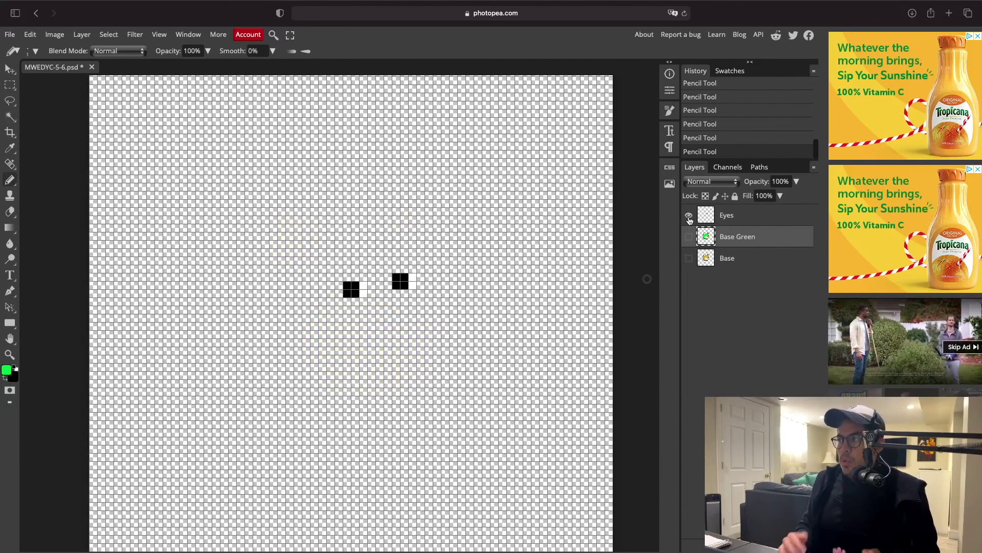
click(688, 216)
click(689, 237)
click(689, 258)
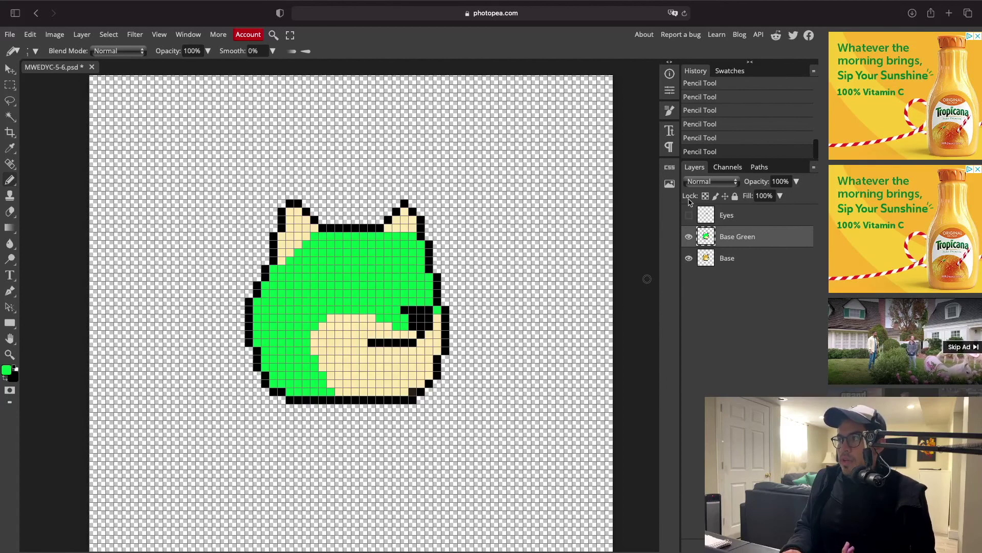
click(689, 215)
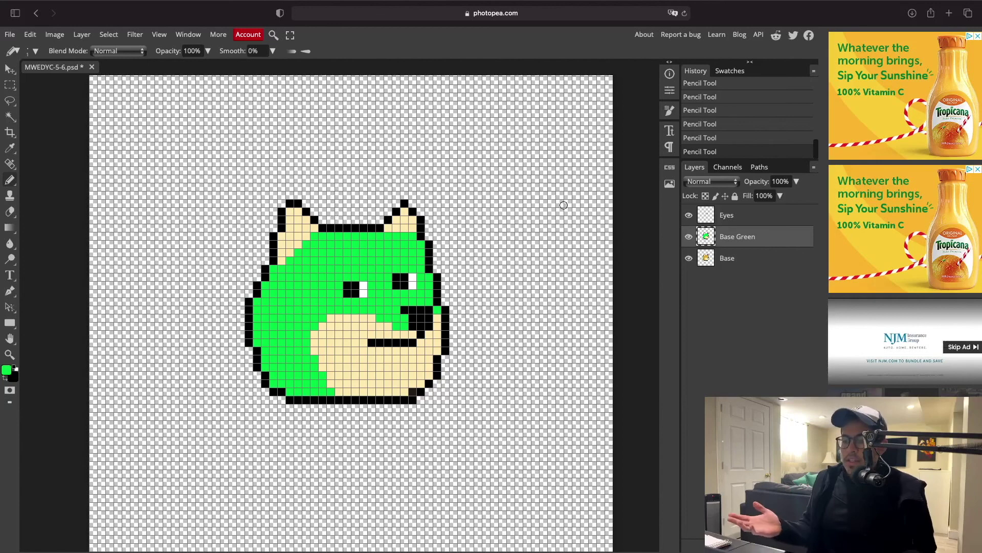
- Hide the Eyes and Base Green layers so only the tan dog shows, with the Base layer selected
click(688, 215)
click(688, 236)
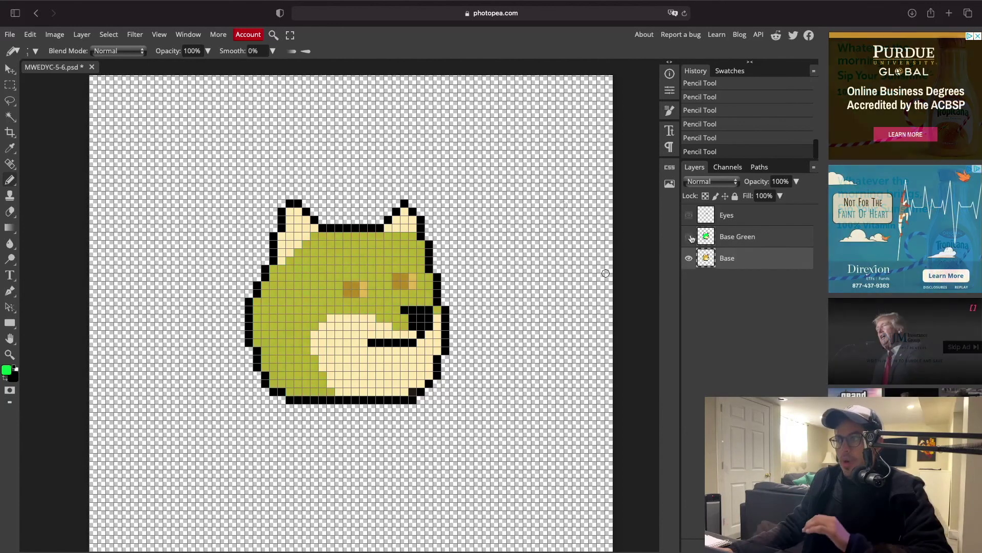
click(690, 236)
click(690, 235)
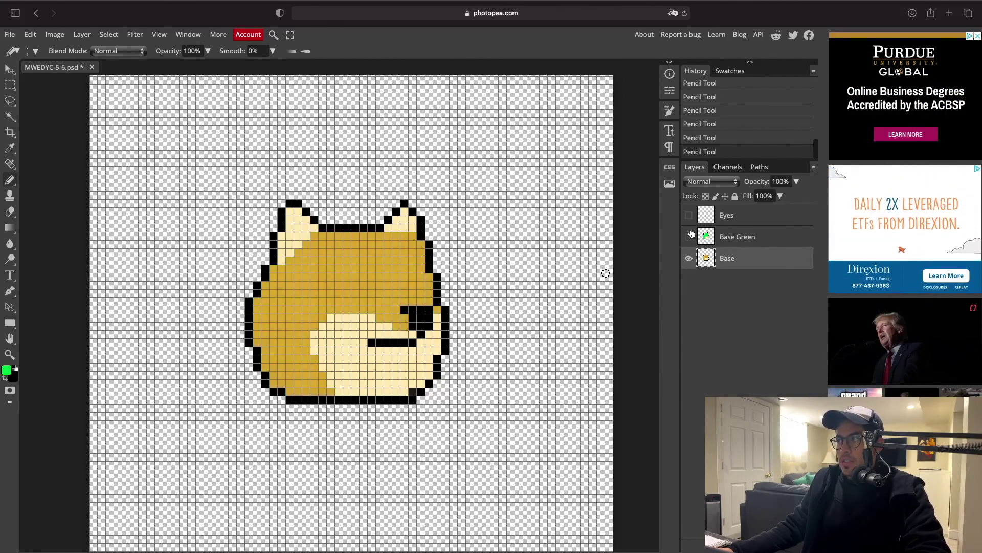
- Hide and show the Base layer, and save the layered dog artwork as a PSD
click(689, 258)
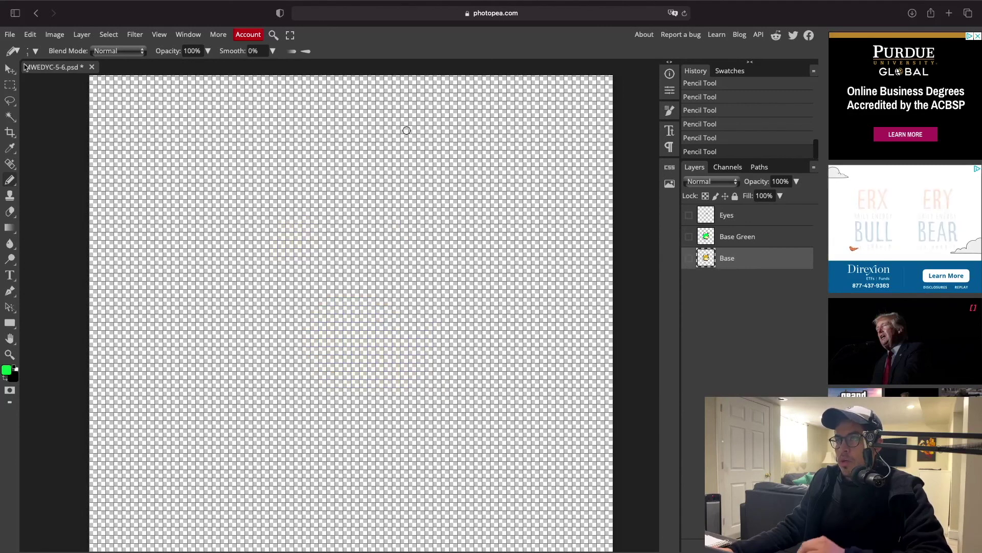
click(688, 259)
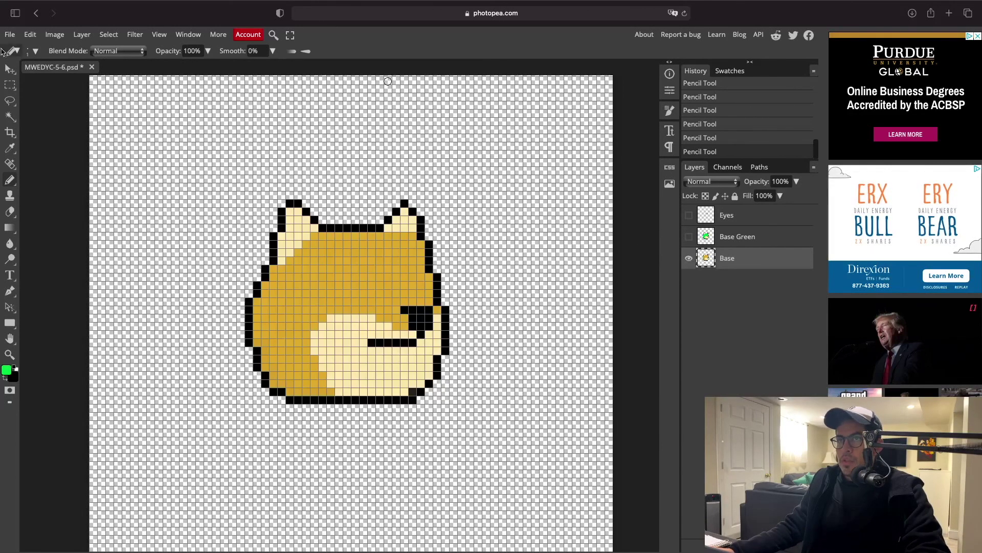
click(9, 34)
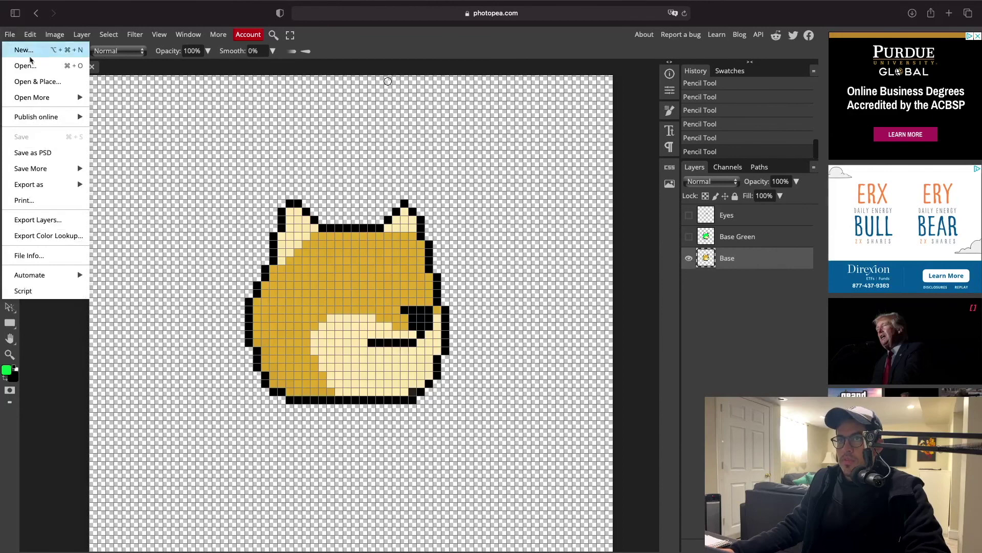
click(58, 154)
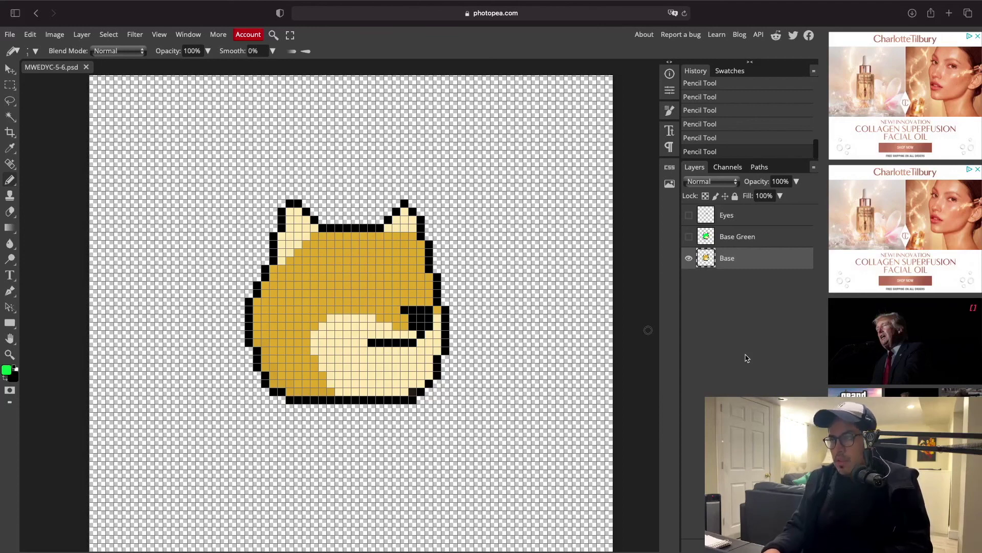
- Resize the image to 600 by 600 pixels using Nearest Neighbor interpolation
key(super+alt+i)
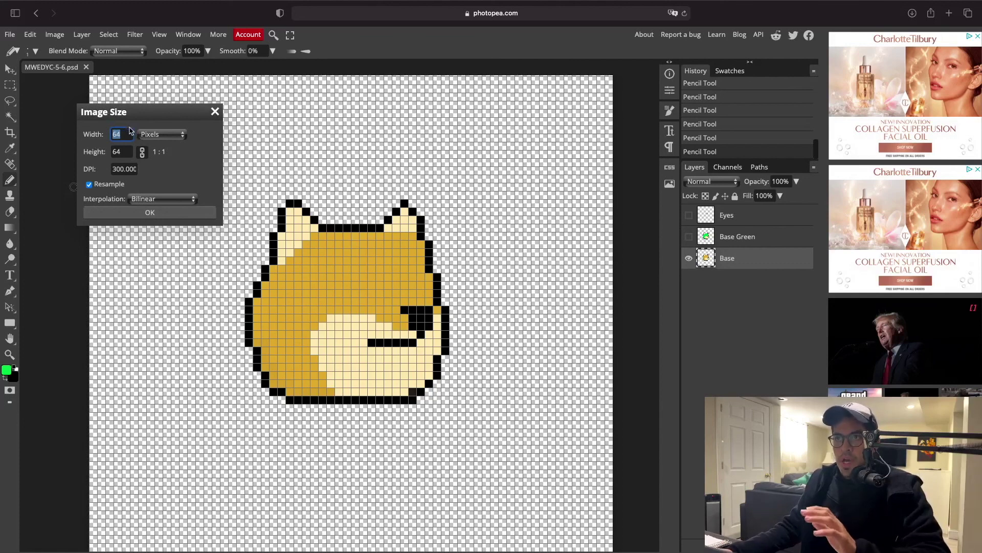
text(600)
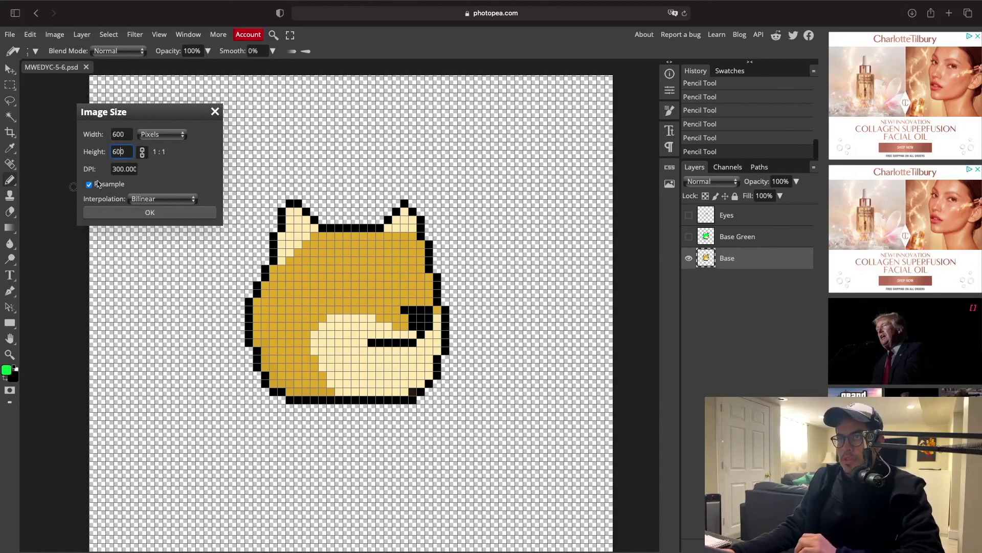
click(161, 201)
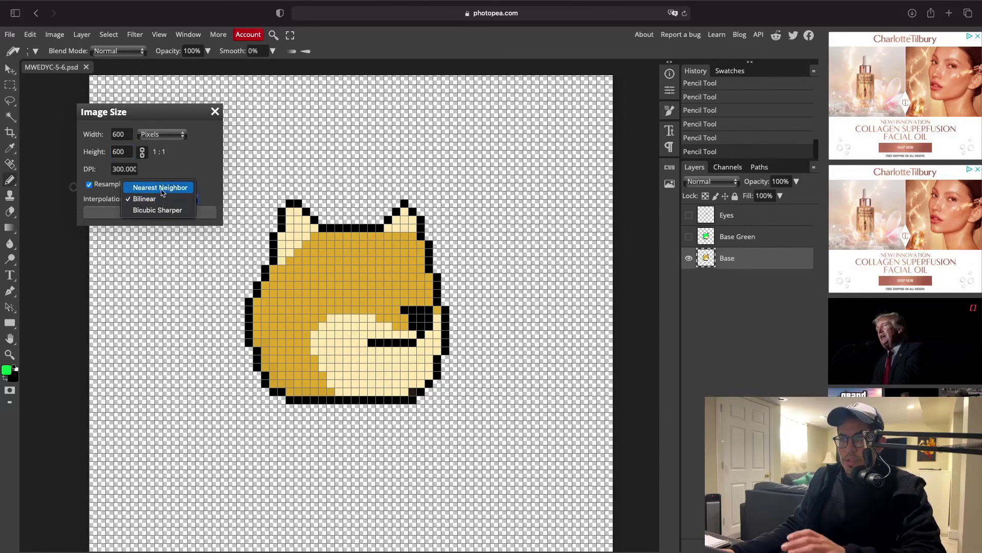
click(162, 189)
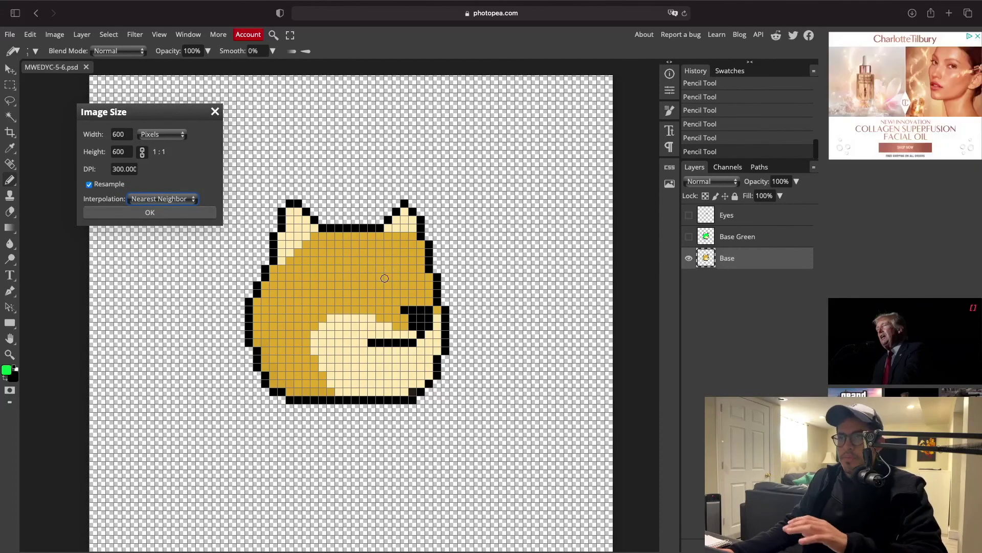
click(150, 212)
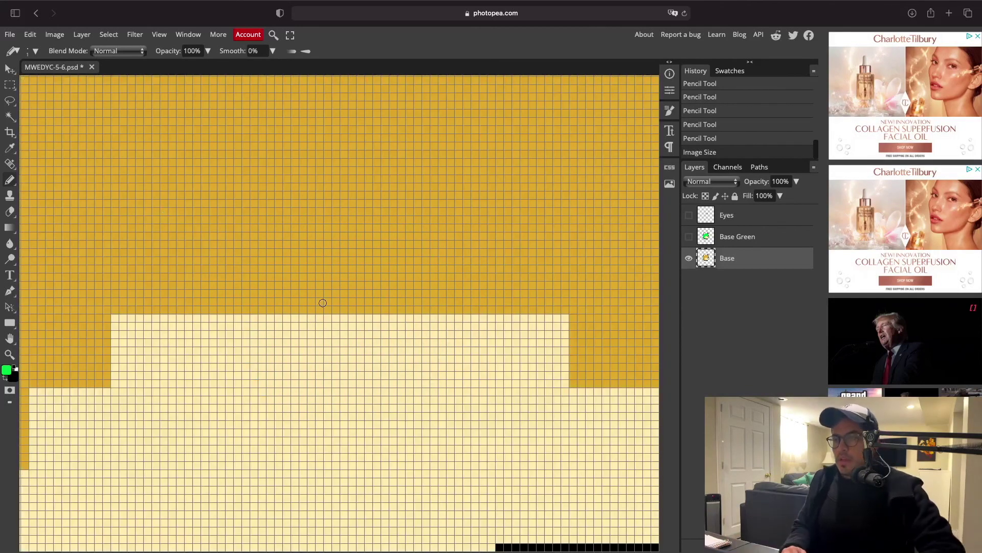
- Examine the enlarged tan dog, then isolate Base Green and Eyes in turn to check every layer at the new size
scroll(323, 303, down, 3)
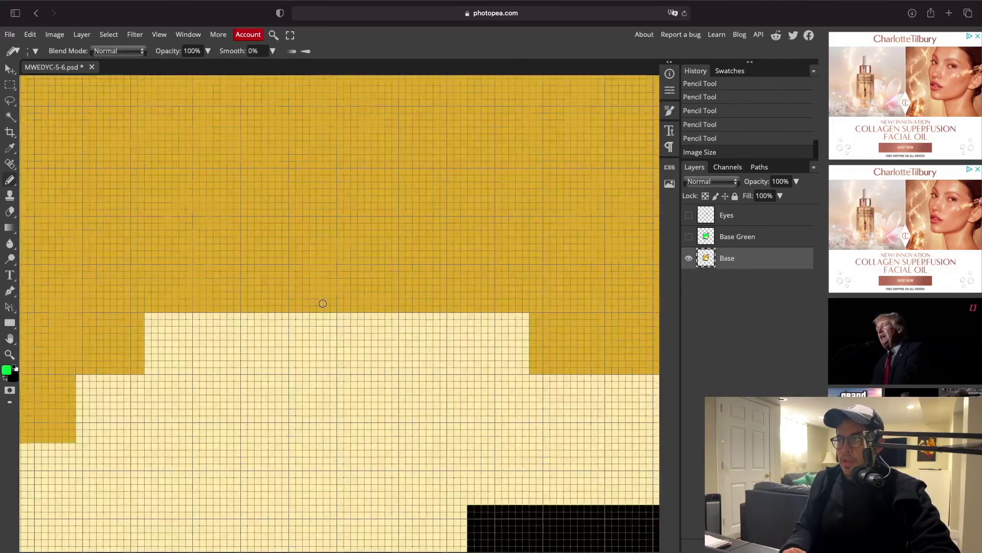
scroll(326, 299, down, 2)
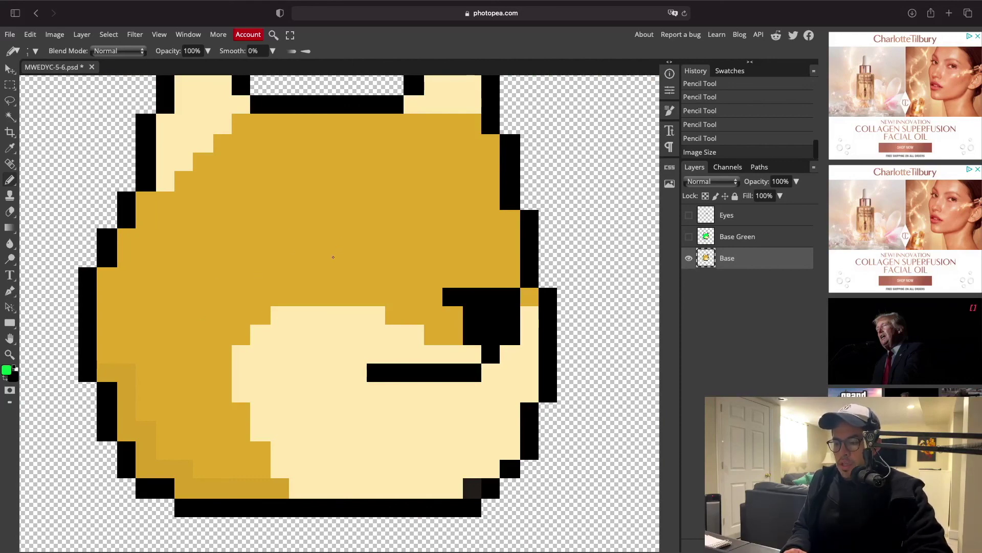
scroll(333, 257, down, 2)
scroll(333, 257, down, 5)
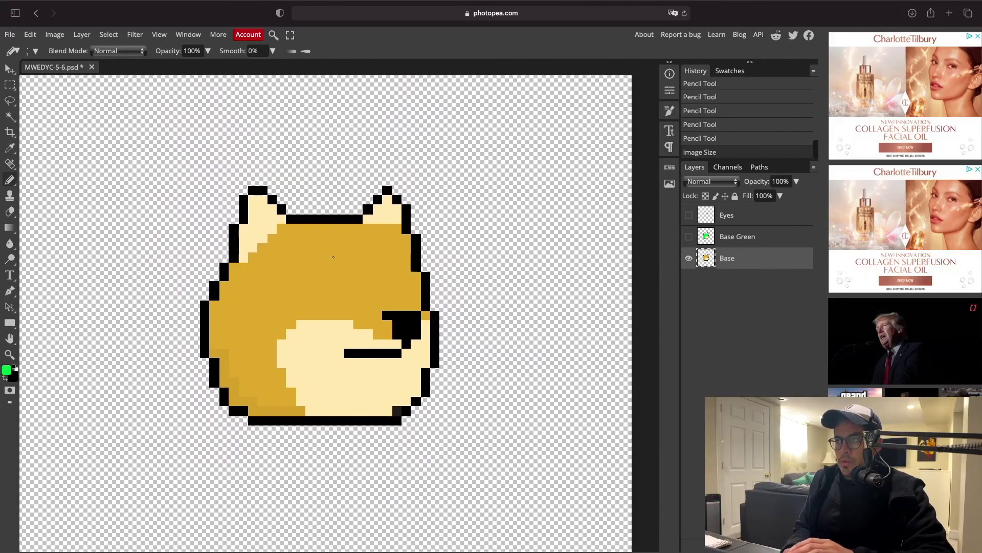
scroll(342, 258, up, 6)
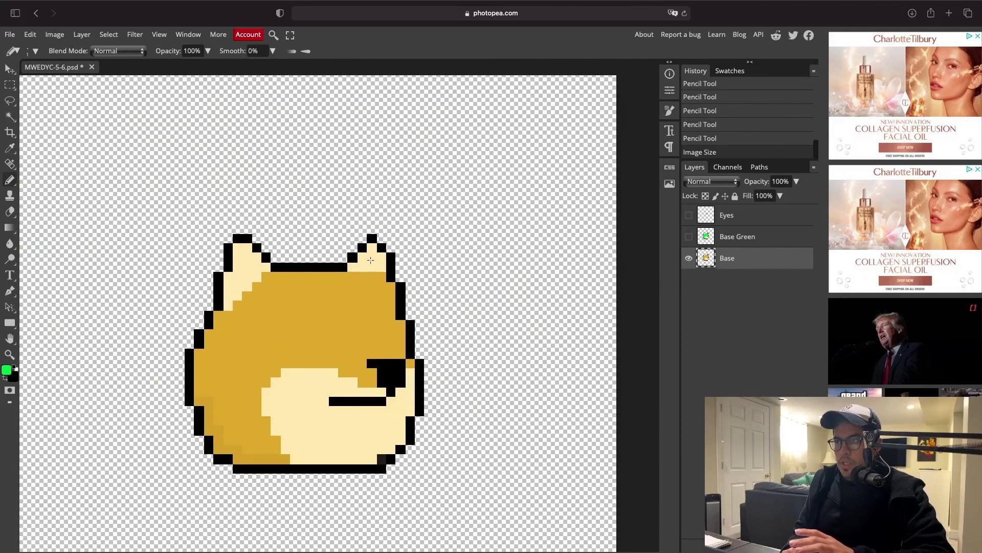
scroll(370, 260, down, 2)
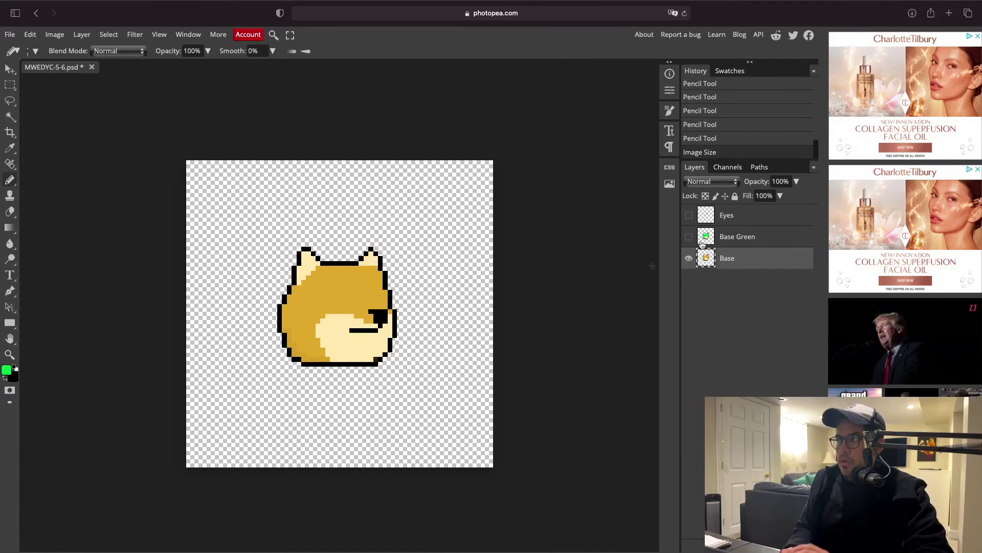
click(689, 258)
click(689, 237)
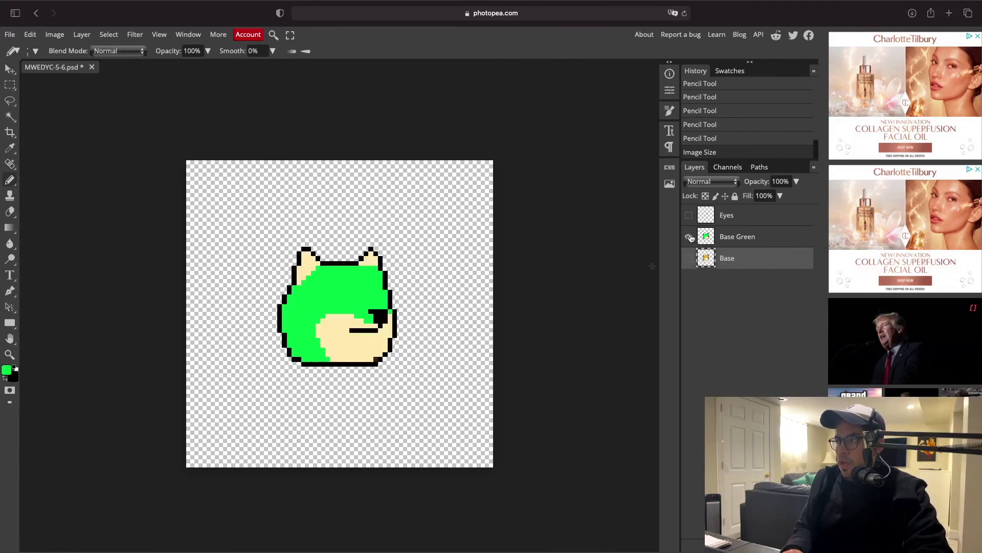
click(689, 237)
click(690, 215)
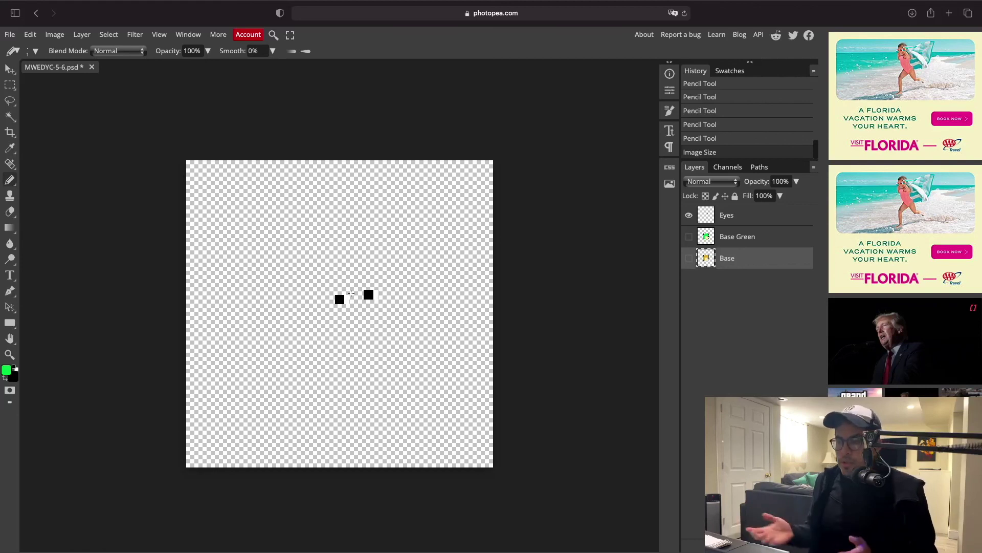
- Show all three layers together and save the enlarged artwork as a PSD
click(689, 237)
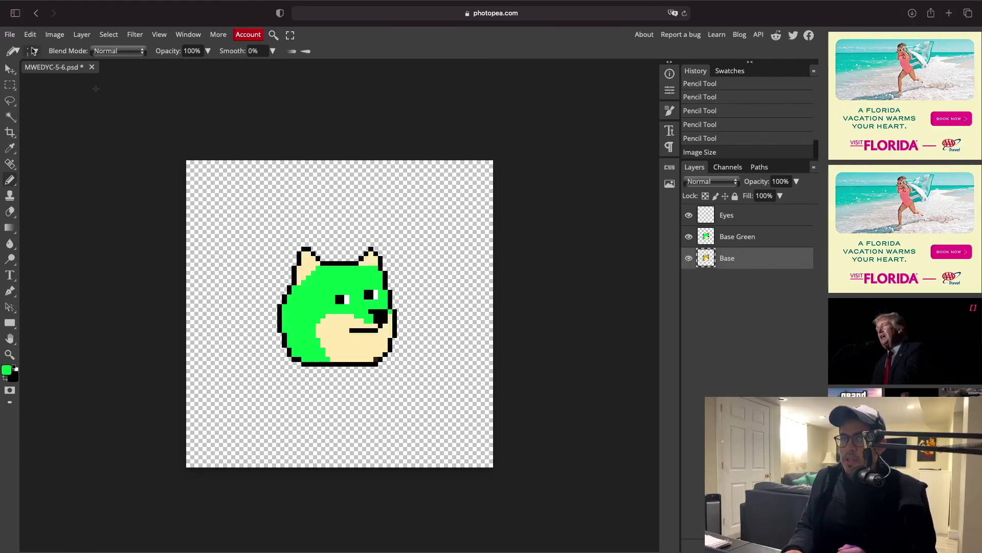
click(10, 34)
click(44, 154)
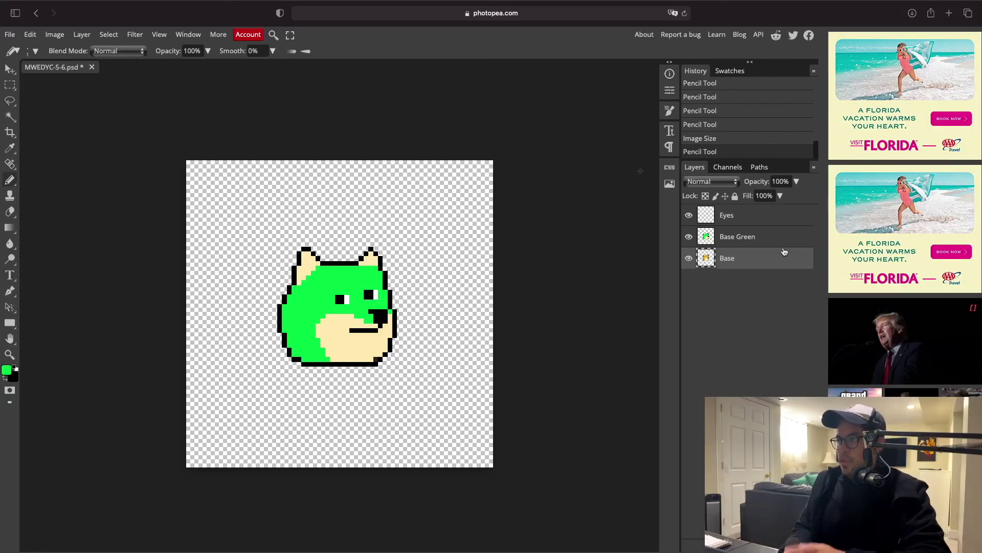
- Hide Eyes and Base Green, and export the tan dog on the Base layer alone as a 600 by 600 PNG
click(688, 215)
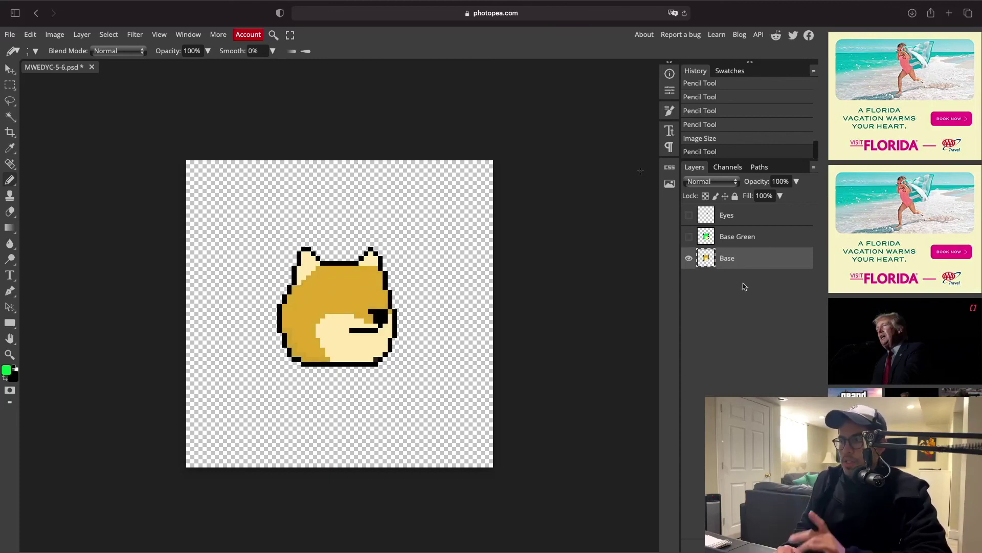
click(10, 34)
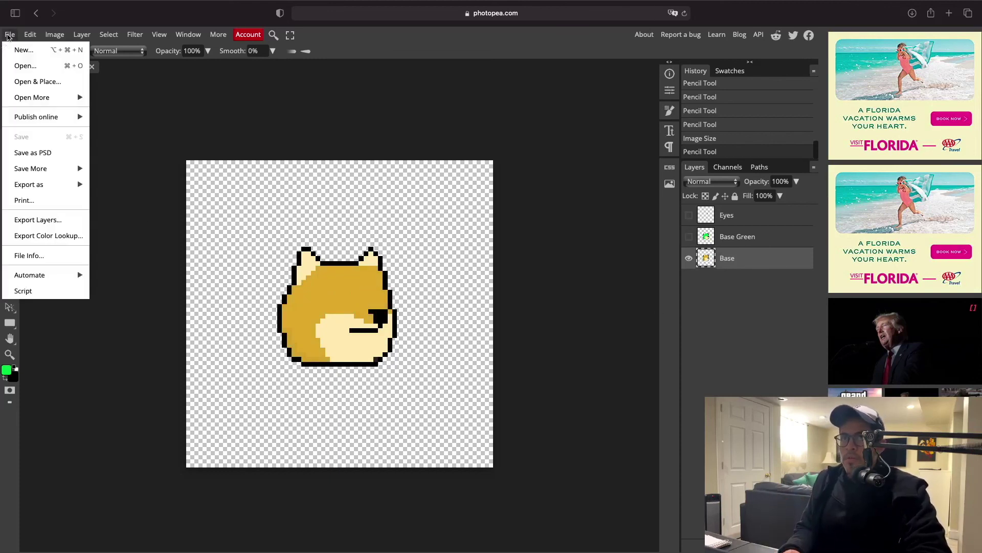
mouse_move(74, 188)
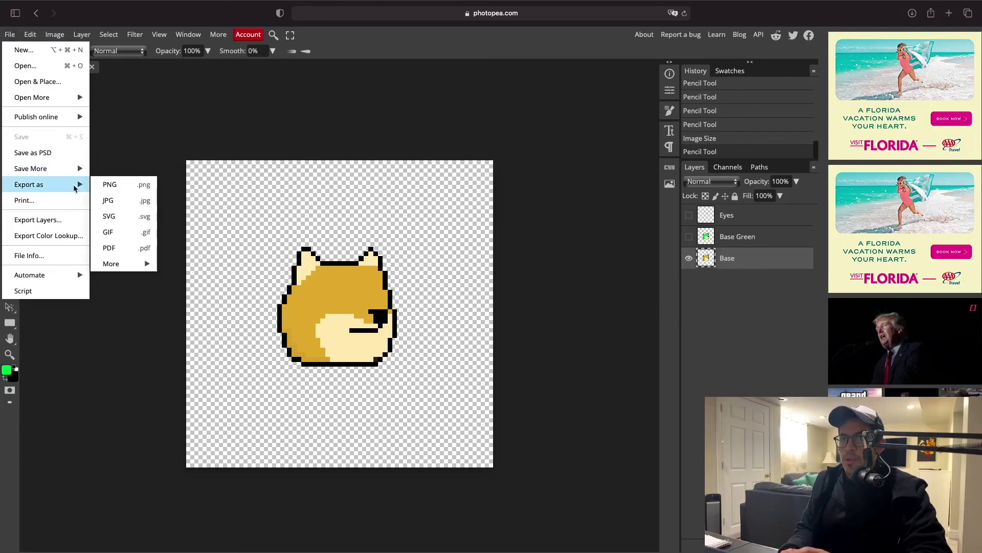
click(129, 185)
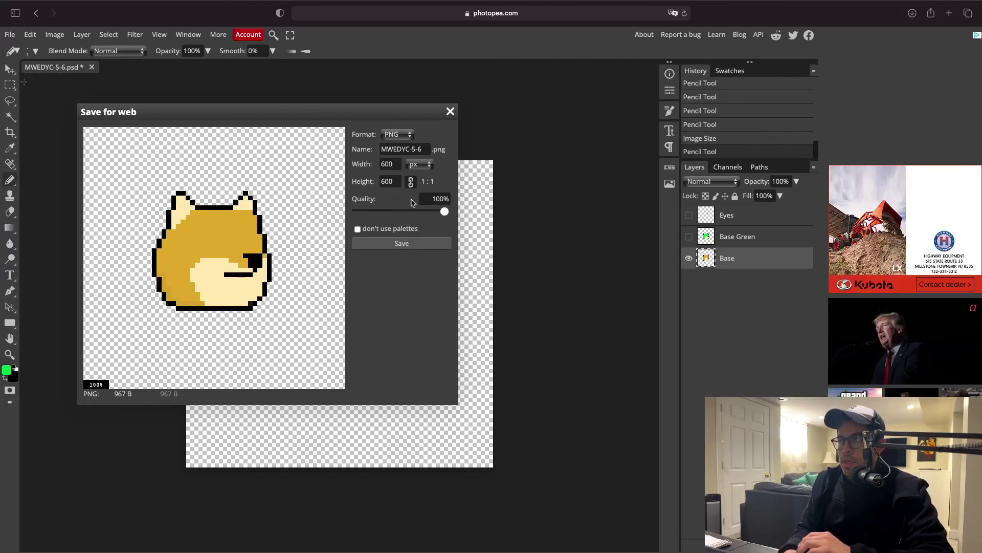
click(397, 246)
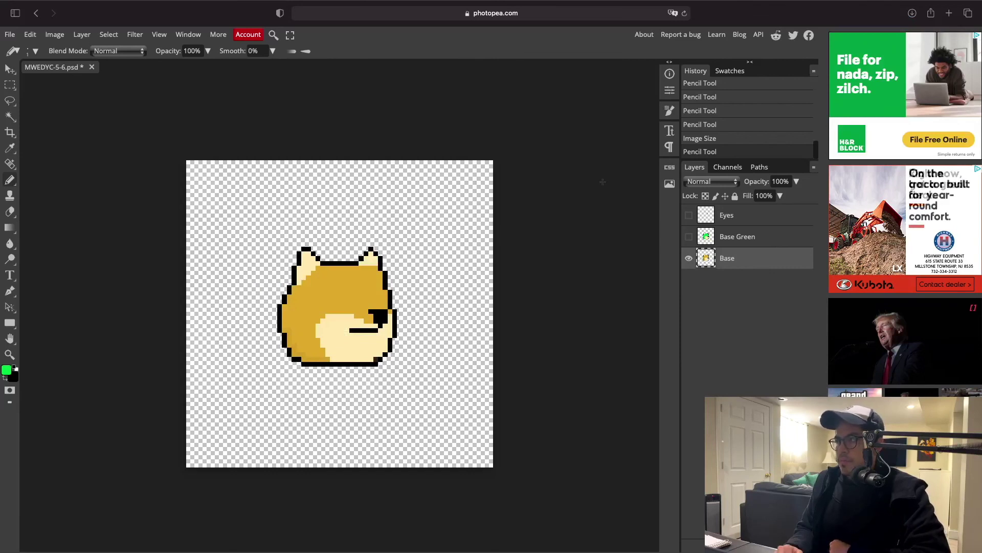
- Show and select only the Base Green layer, and export the green dog as a 600 by 600 PNG
click(690, 259)
click(690, 238)
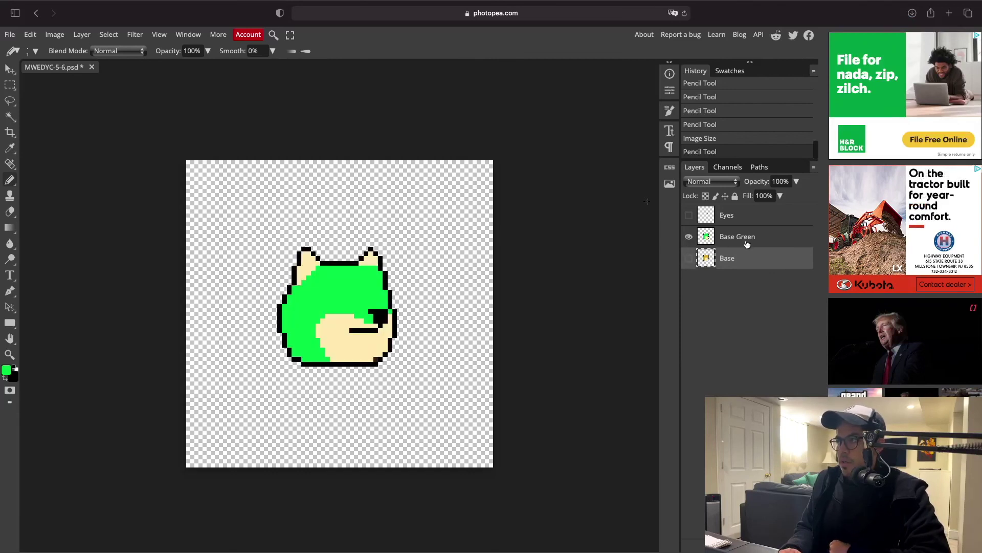
click(747, 244)
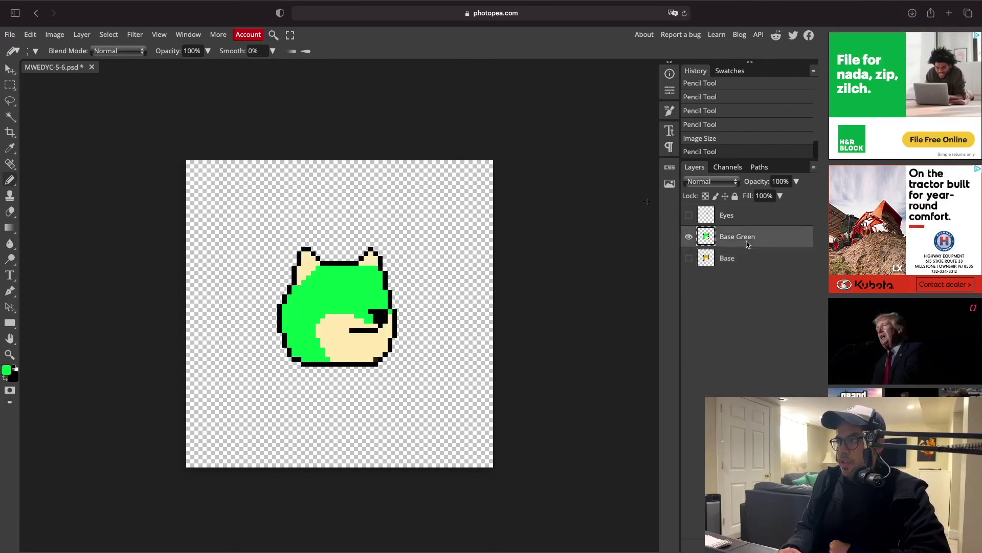
click(10, 34)
mouse_move(75, 185)
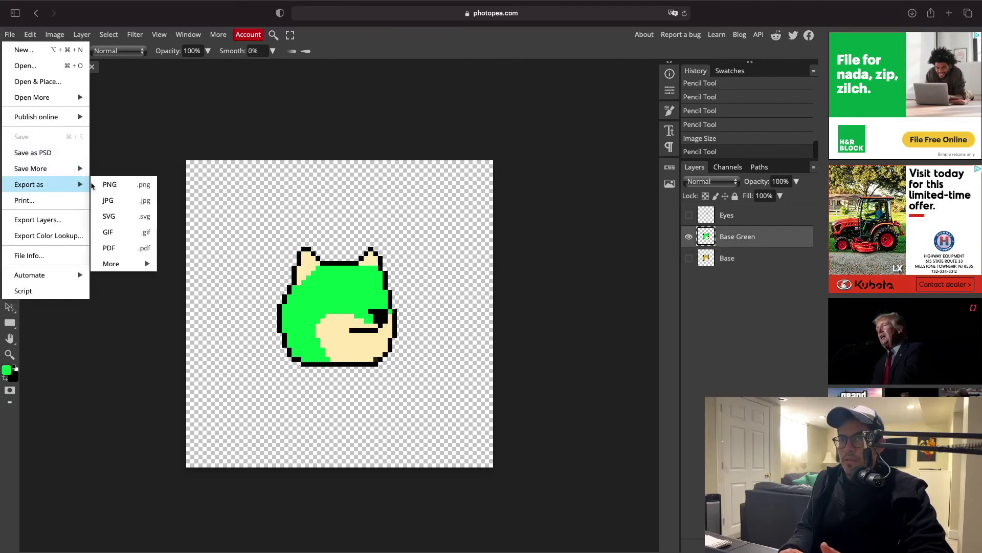
click(102, 188)
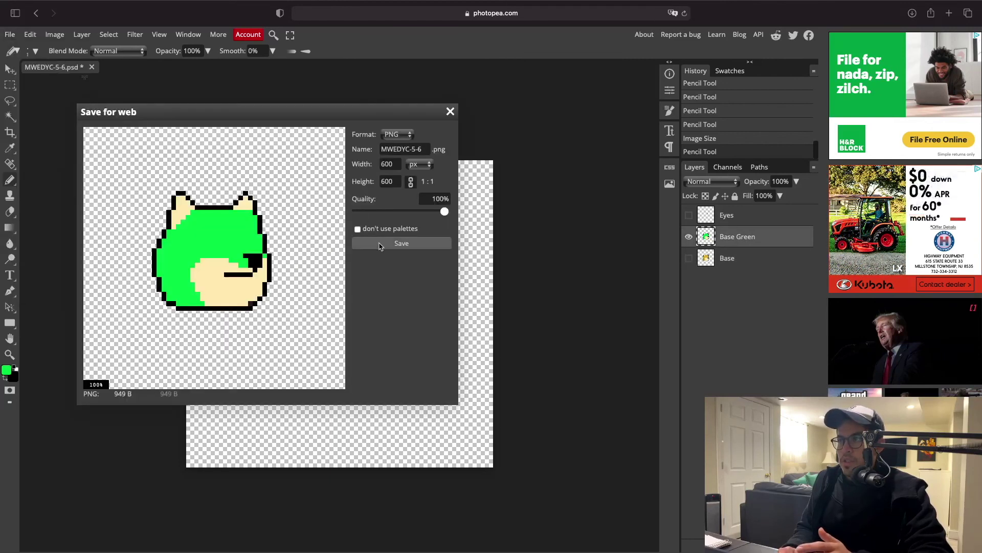
click(379, 244)
- Show and select only the Eyes layer, and export the eyes as a 600 by 600 PNG
click(689, 237)
click(689, 216)
click(732, 221)
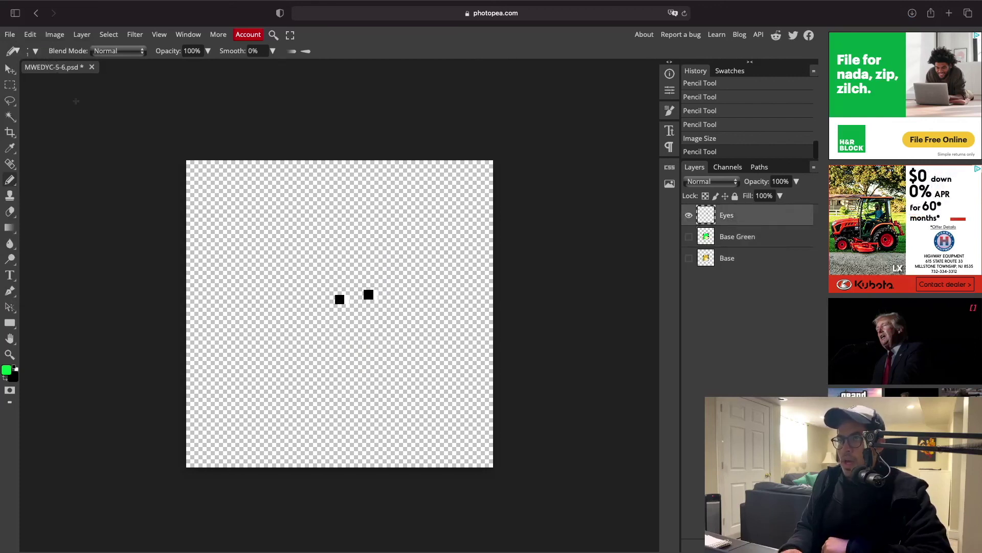
click(9, 34)
mouse_move(77, 184)
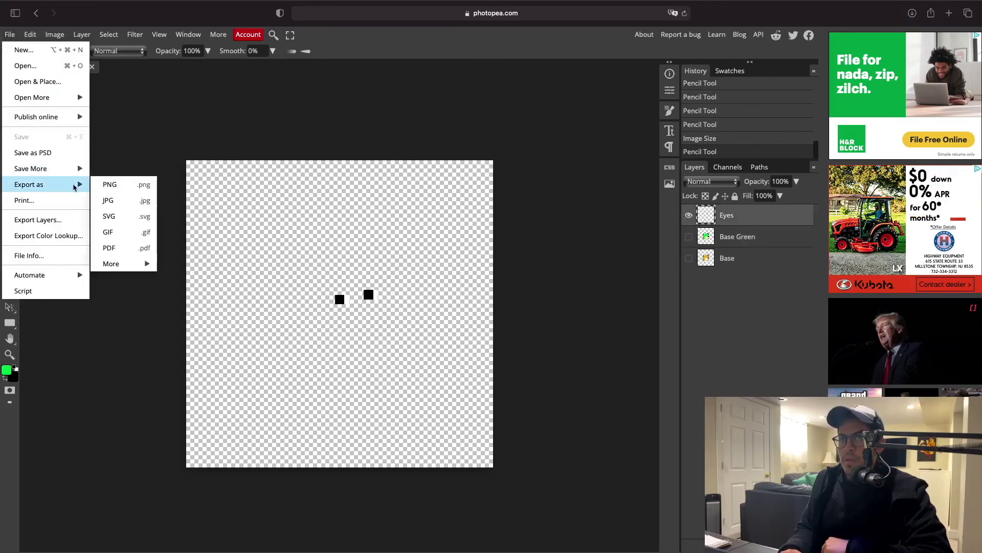
click(110, 185)
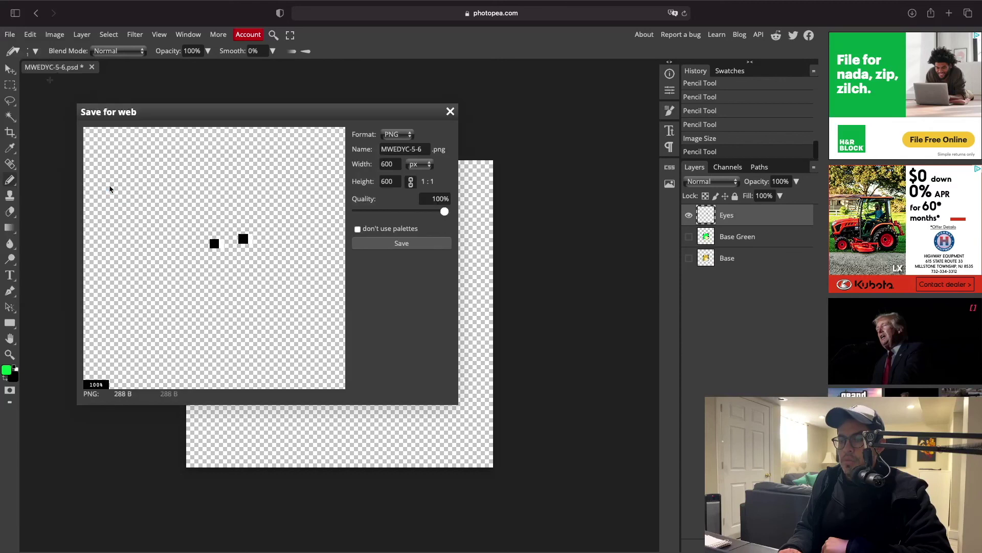
click(397, 243)
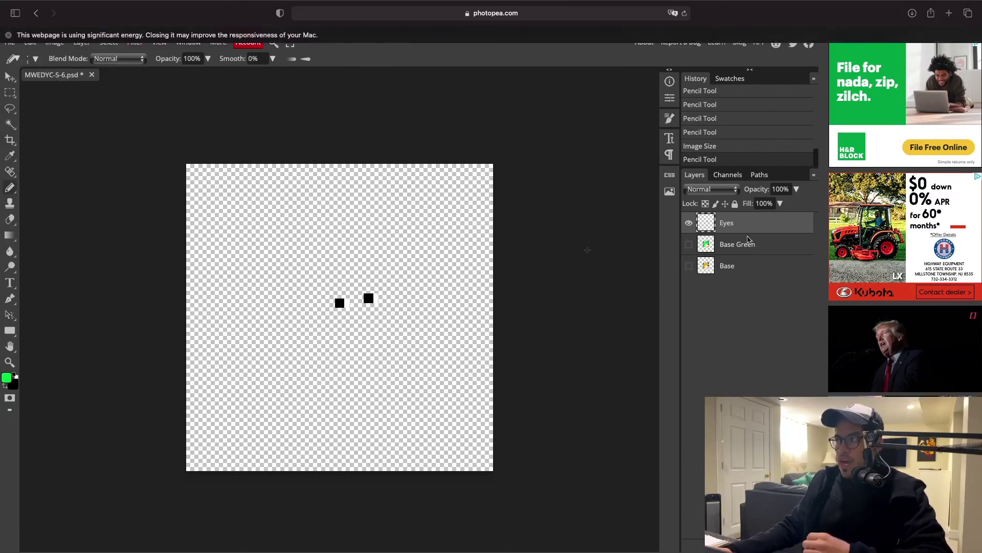
- Show the Base Green and Base layers again, and take the browser out of full screen and minimise it to reach the desktop
click(690, 253)
click(689, 275)
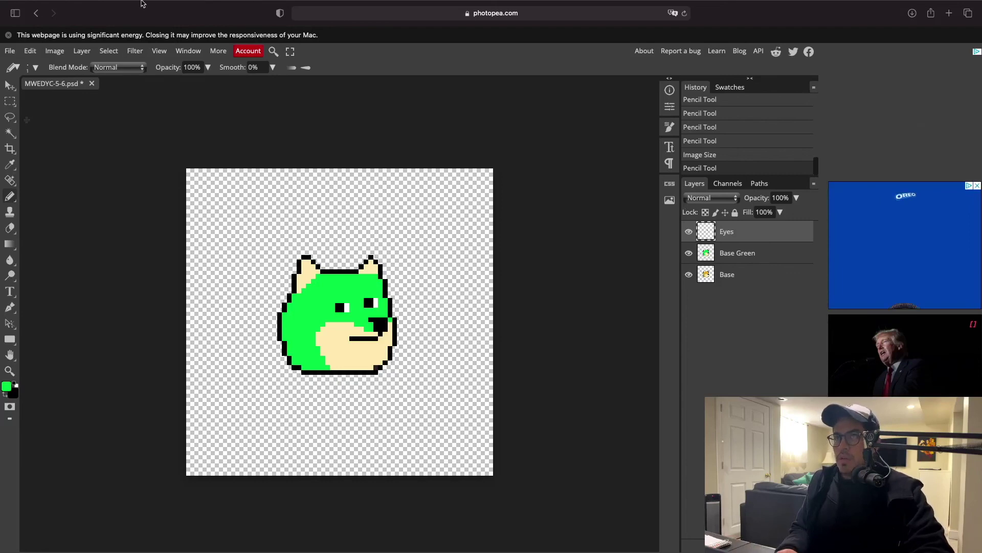
mouse_move(142, 4)
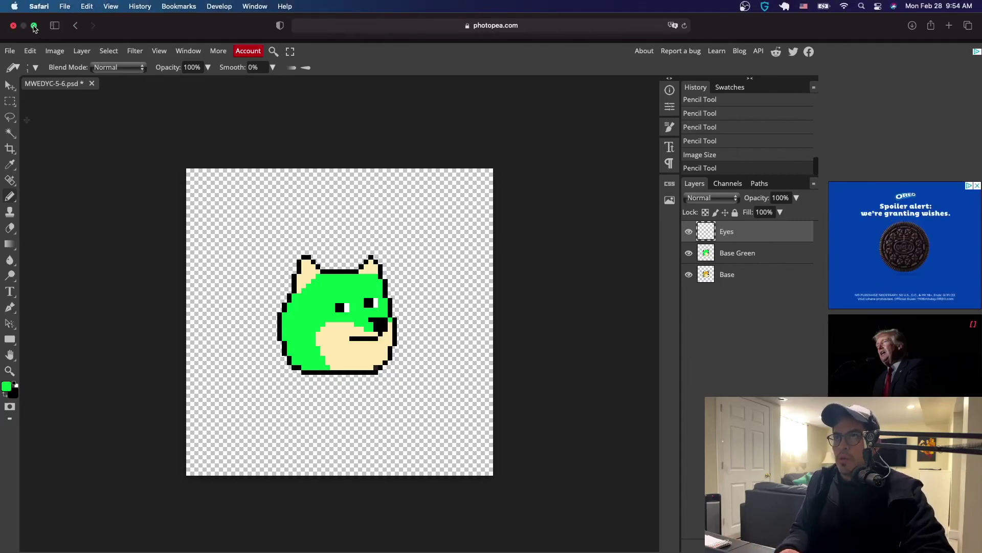
click(34, 26)
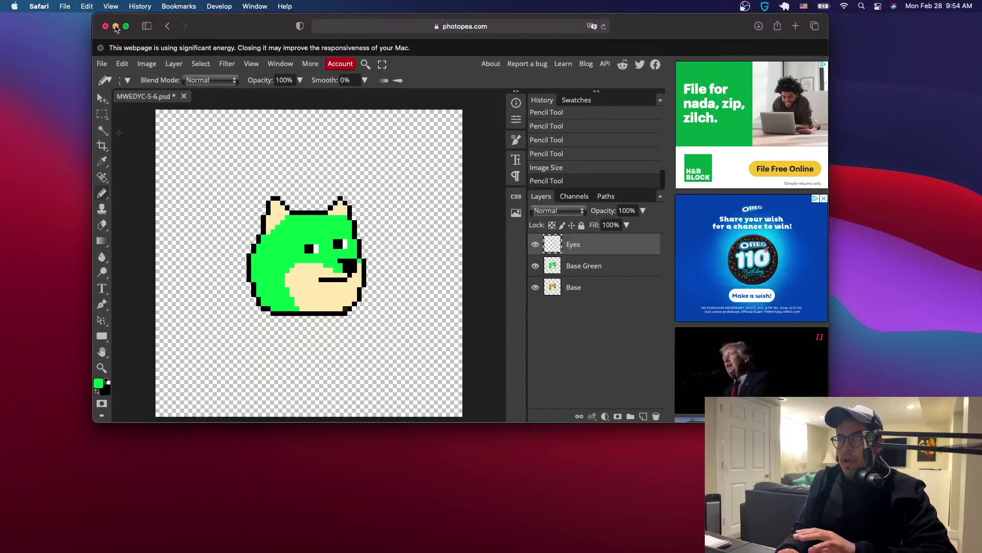
click(116, 26)
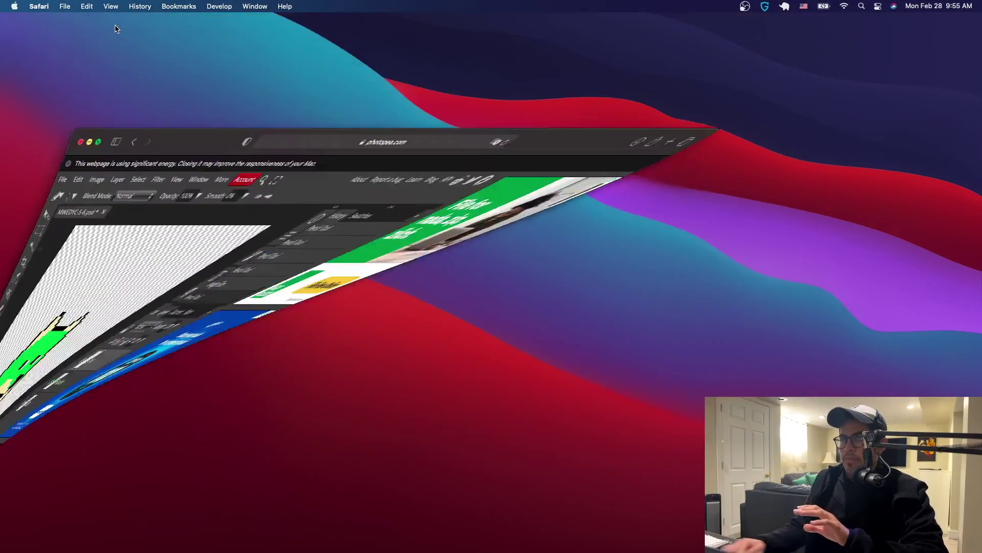
- Create a new folder on the desktop and try to name it MEDYC
right_click(571, 195)
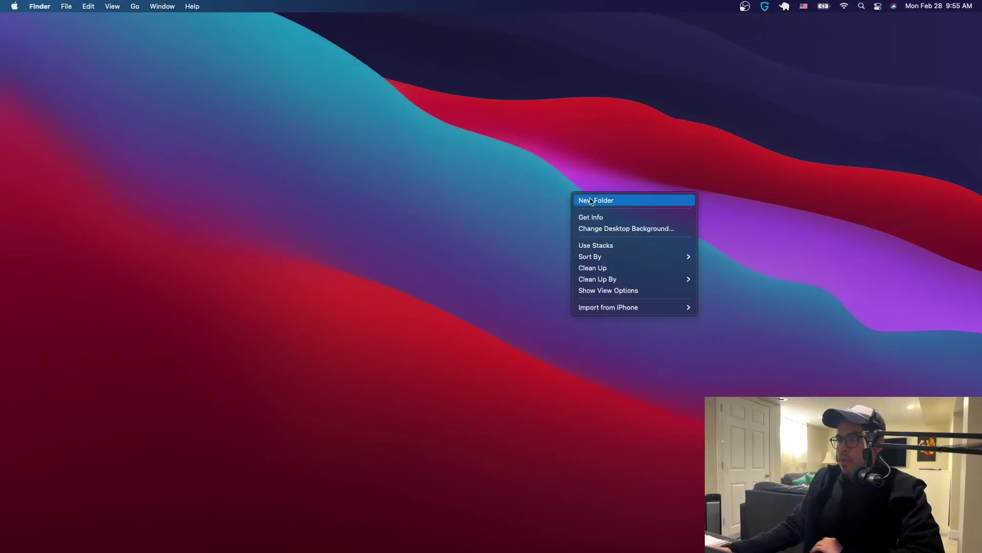
click(602, 201)
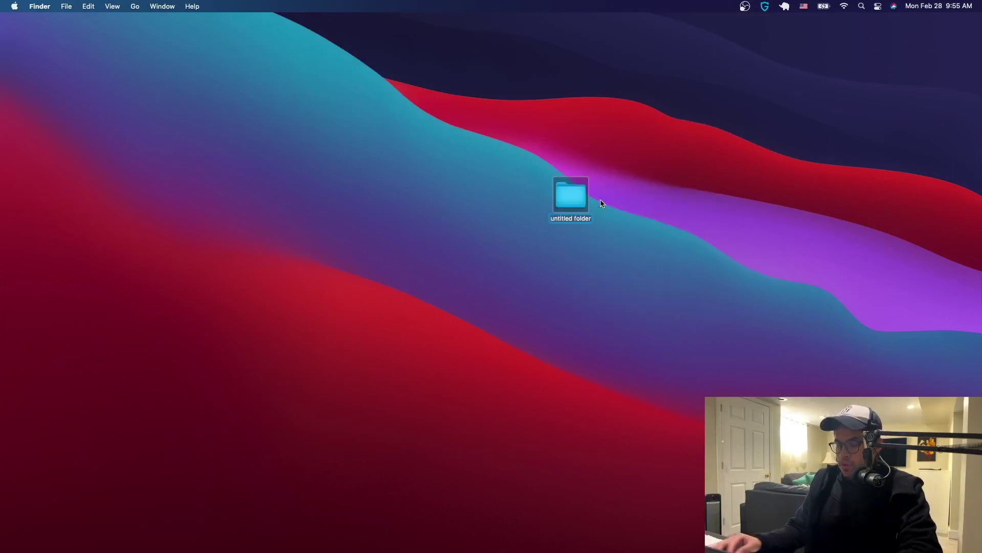
text(M)
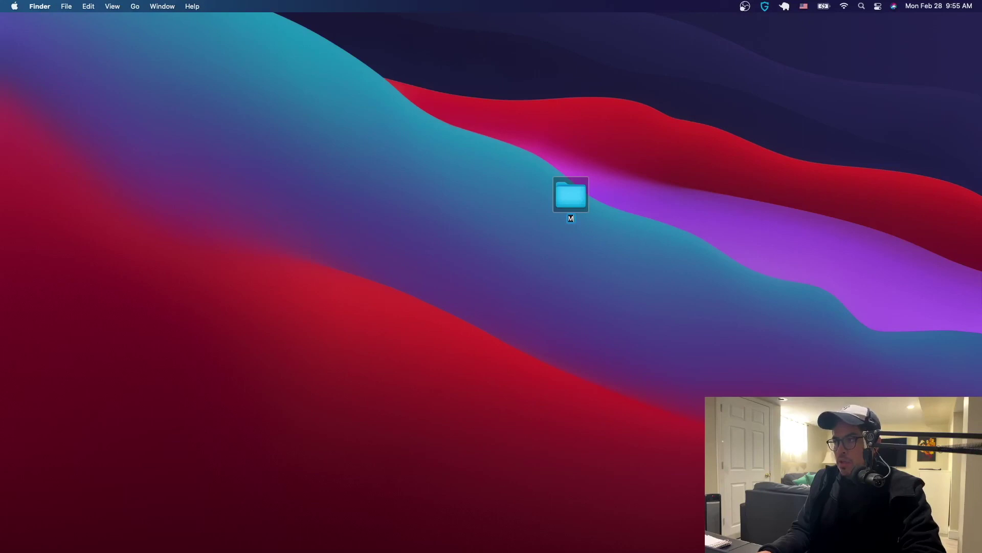
key(BackSpace)
key(BackSpace)
key(BackSpace)
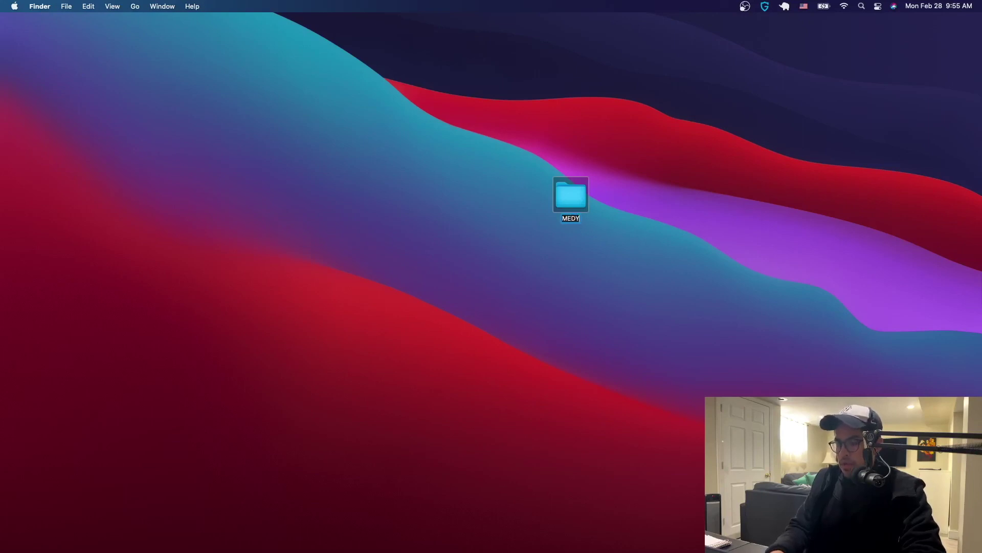
click(698, 262)
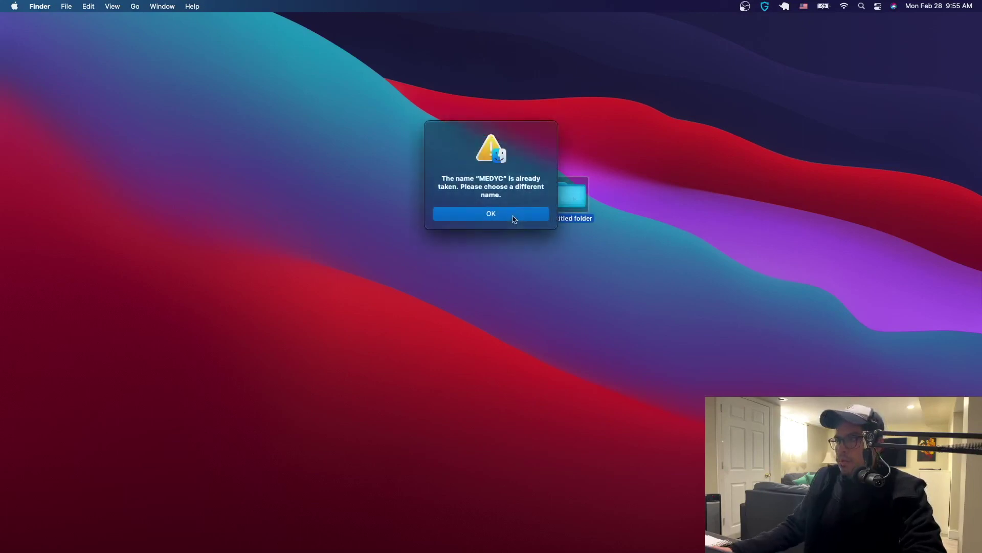
click(511, 215)
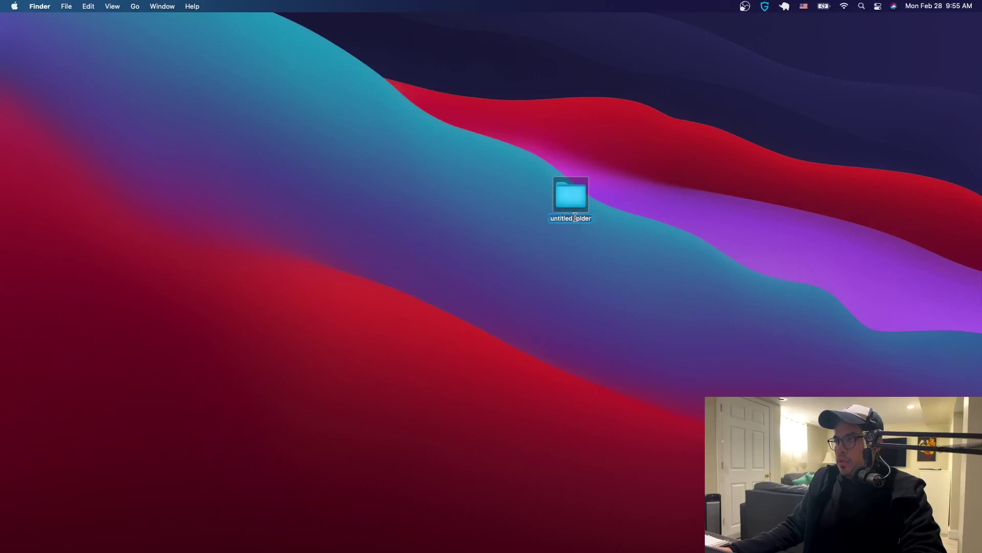
- Name the new desktop folder NFT Test
key(BackSpace)
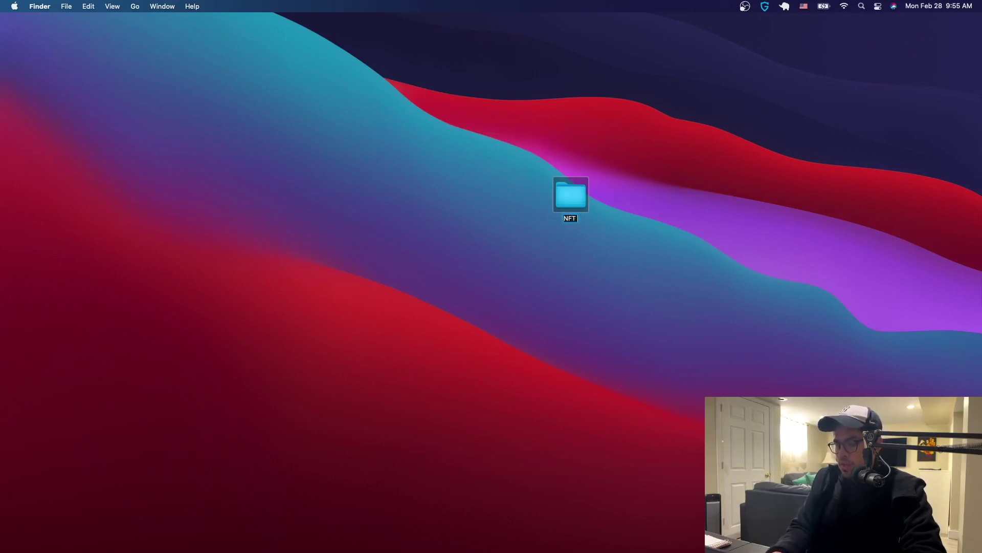
key(Escape)
click(693, 322)
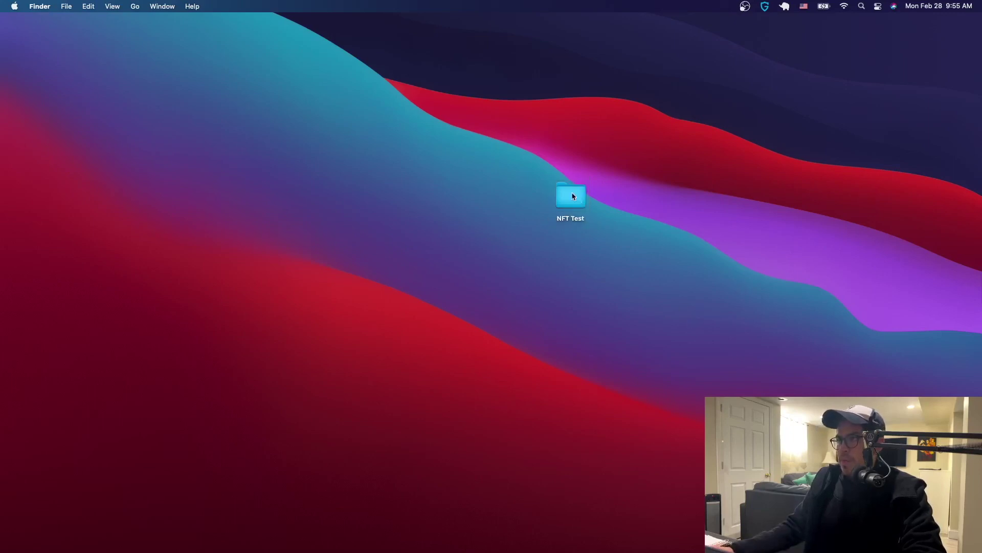
- Open the NFT Test folder and create a subfolder named NFT LAYERS in it
double_click(573, 196)
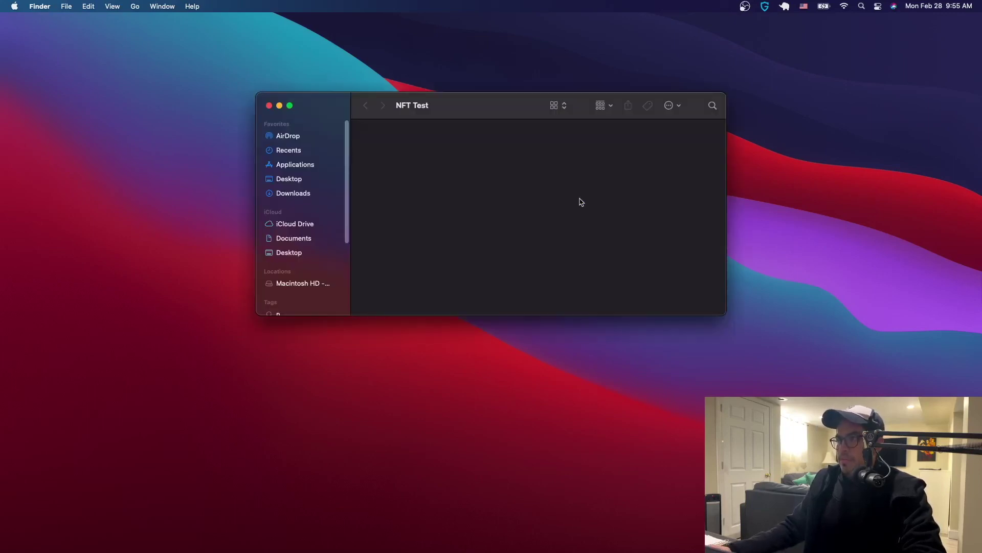
right_click(404, 160)
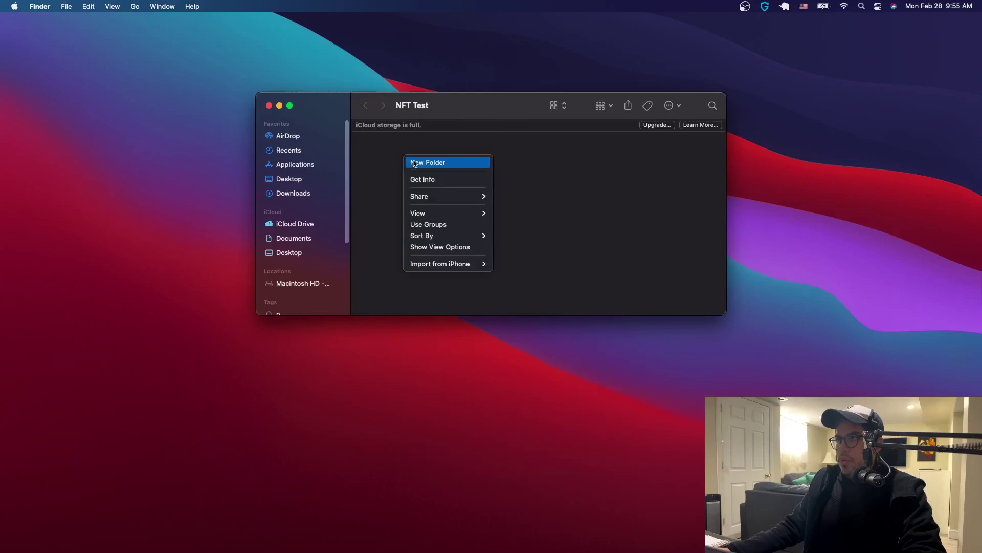
click(414, 162)
text(NFT LAY)
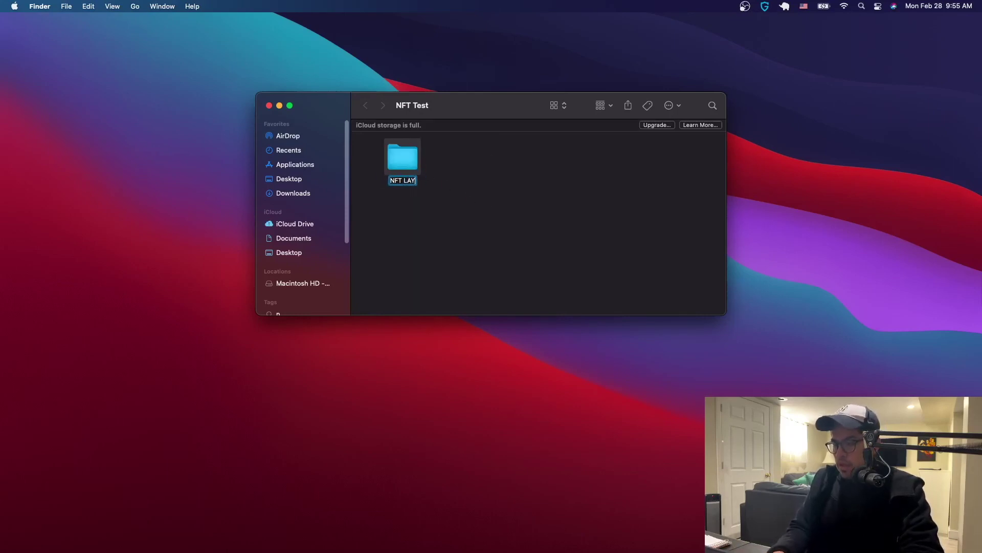
text(ERS)
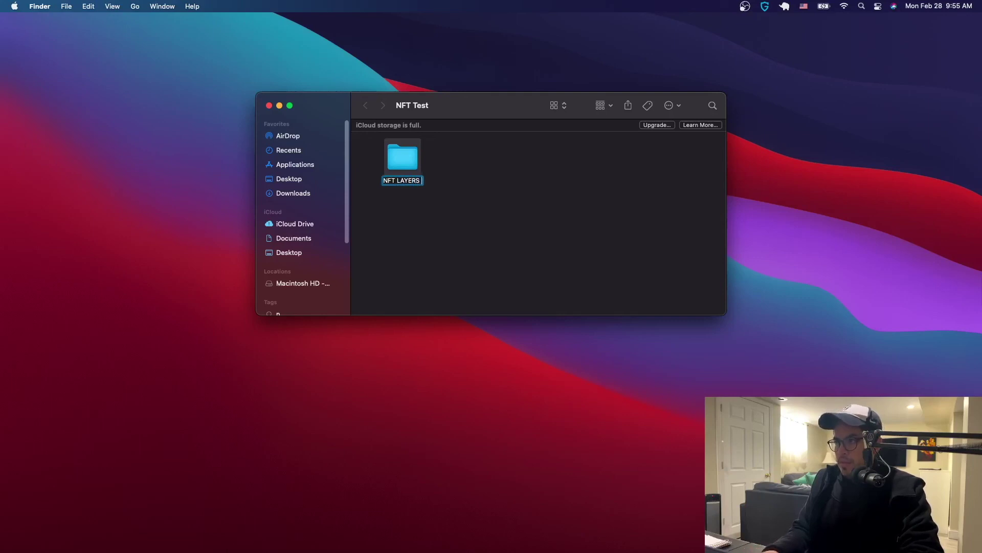
key(Return)
click(496, 202)
- Open the NFT LAYERS folder and create a subfolder named Base in it
double_click(405, 154)
right_click(410, 170)
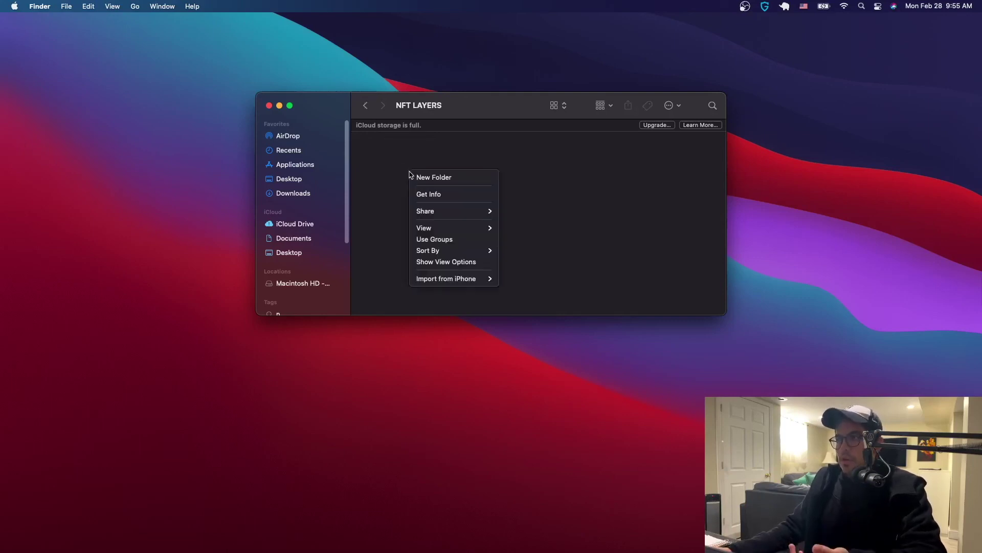
click(429, 178)
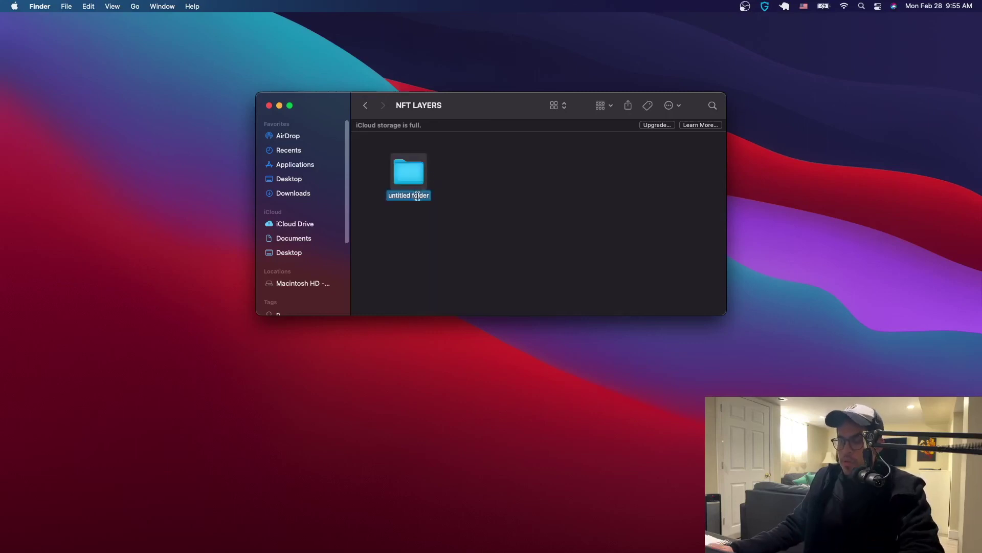
text(Base)
click(516, 213)
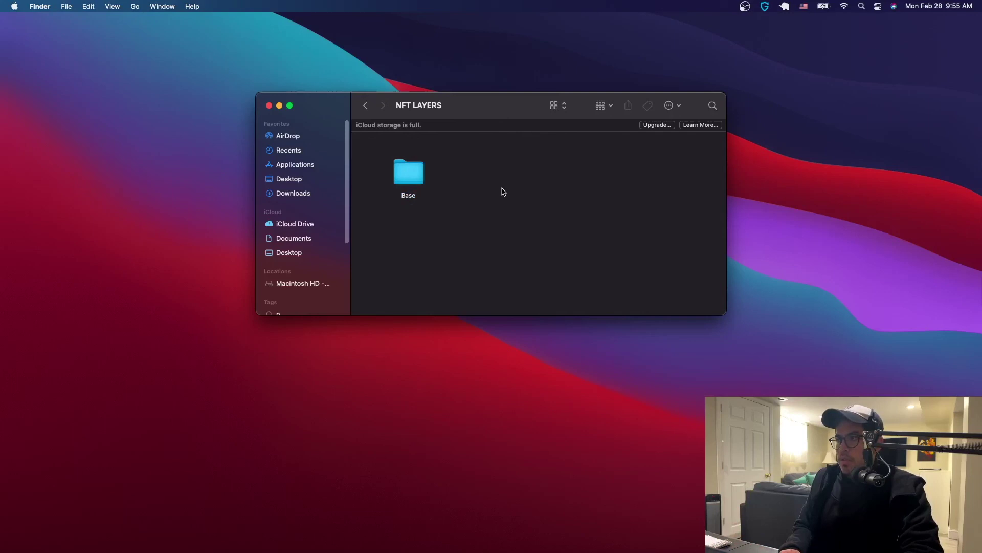
- Create a second subfolder named Eyes beside the Base folder
right_click(494, 173)
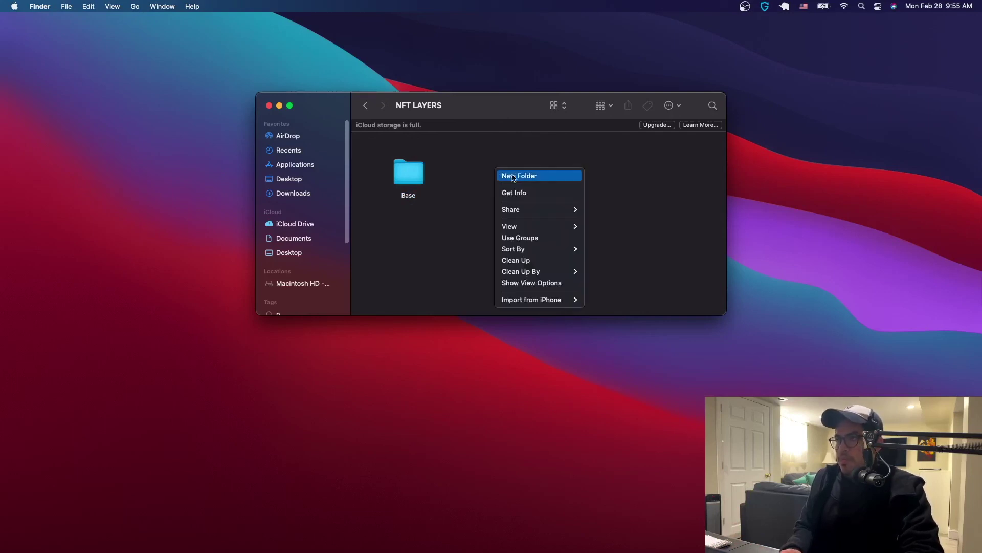
click(515, 177)
text(EEy)
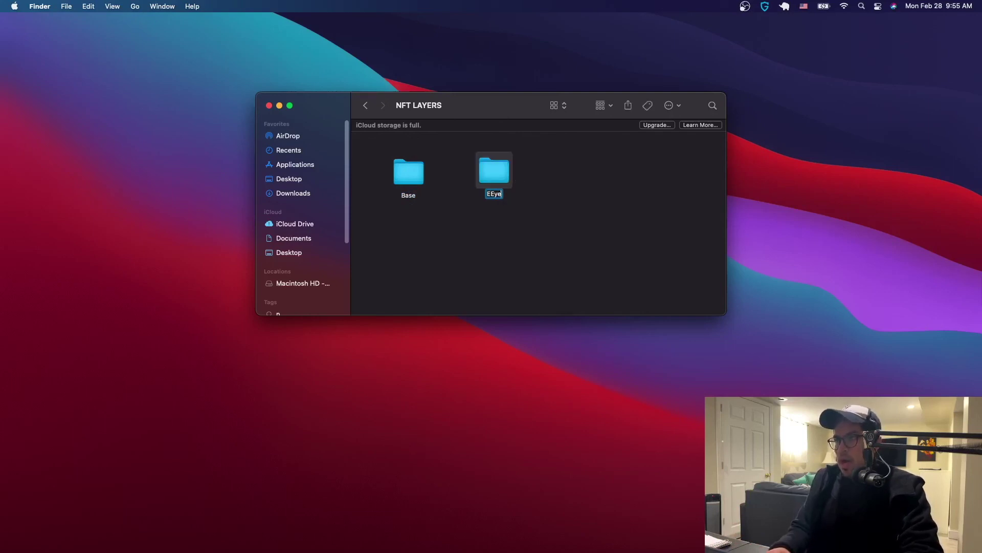
key(BackSpace)
text(yes)
click(574, 219)
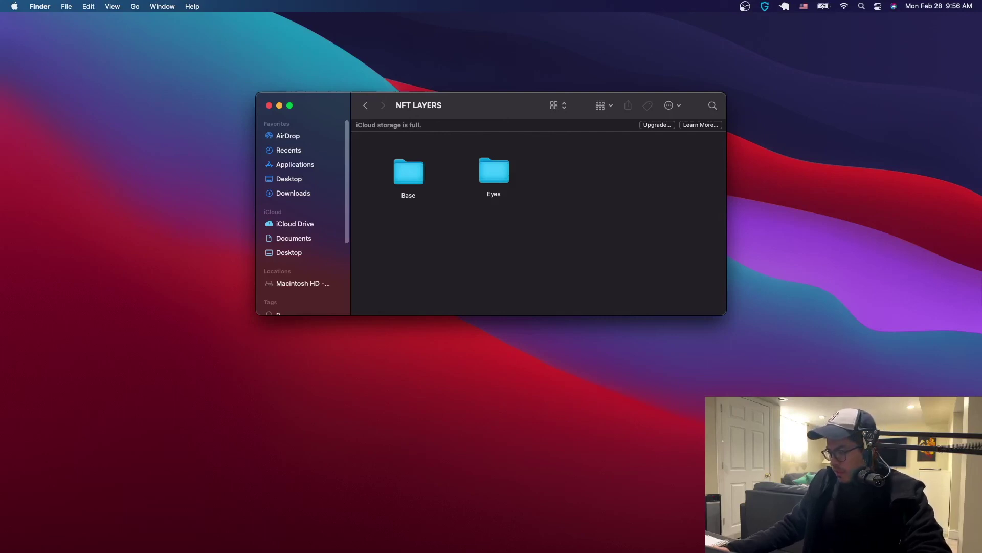
- Move the three exported PNGs of the tan dog, the green dog and the eyes into the NFT LAYERS folder
drag(167, 401, 444, 254)
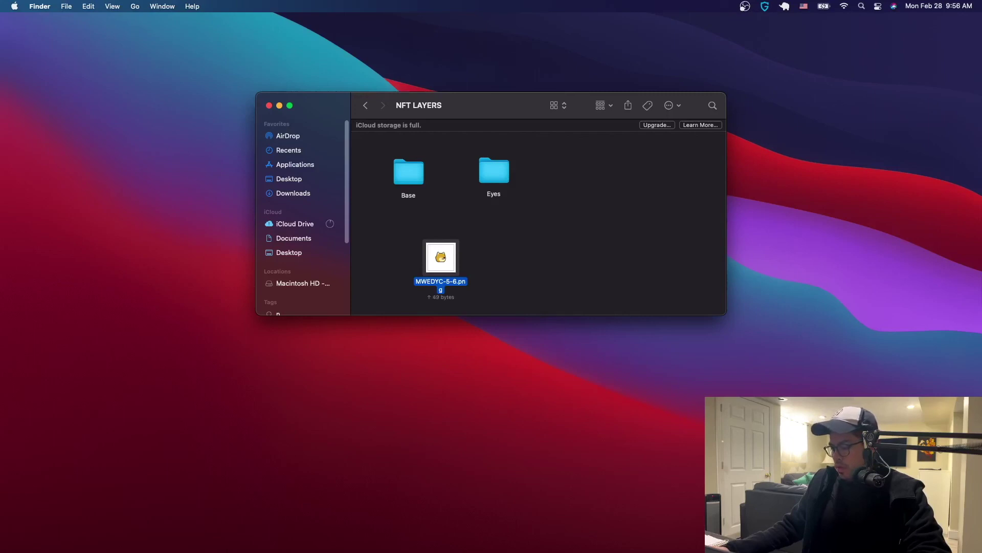
drag(245, 384, 475, 260)
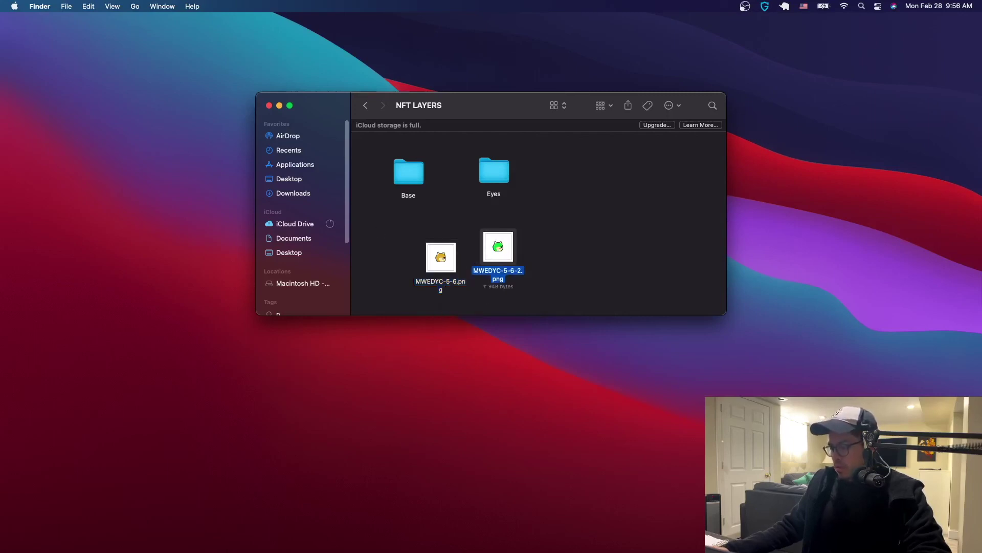
drag(485, 313, 630, 205)
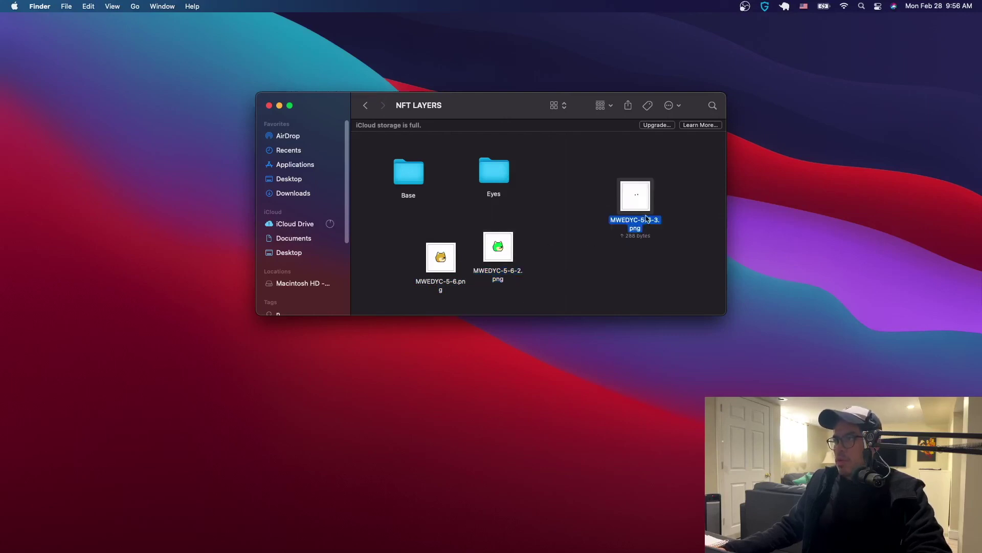
- Rename the exported eyes image to Eyes and move it into the Eyes folder
key(Return)
text(Eyes)
click(658, 276)
click(633, 221)
drag(640, 190, 491, 179)
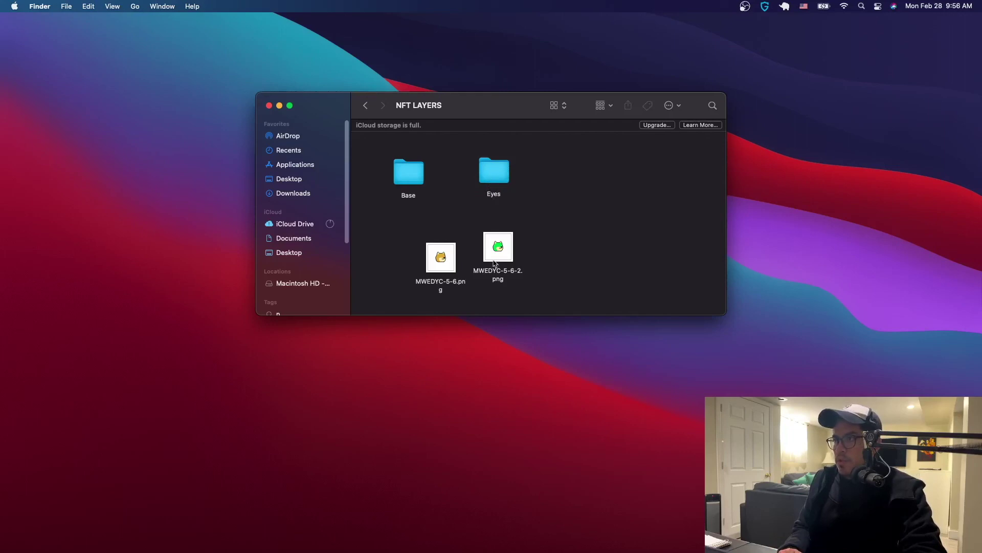
- Open the tan dog image MWEDYC-5-6.png in Preview to check it, and close it again
click(450, 260)
double_click(441, 260)
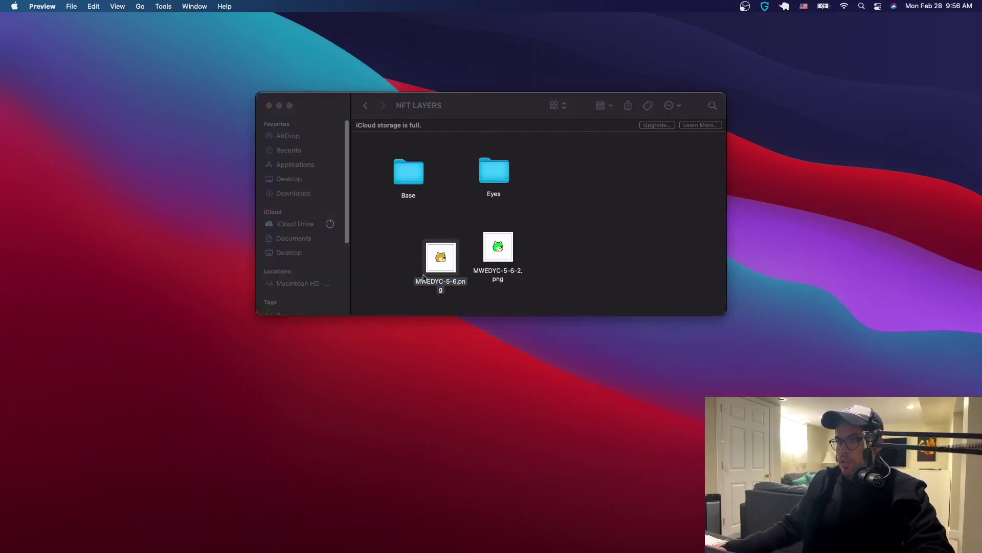
click(616, 267)
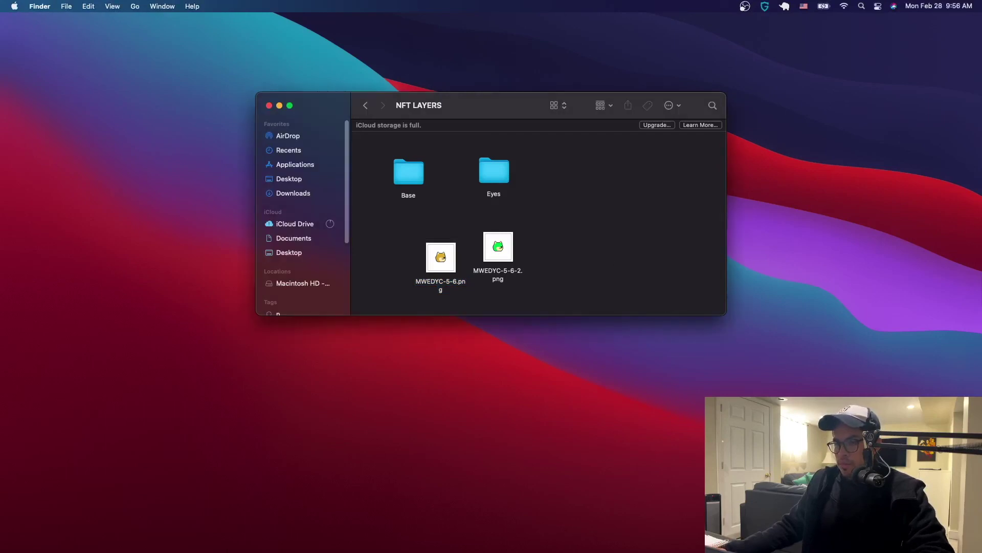
drag(4, 215, 511, 79)
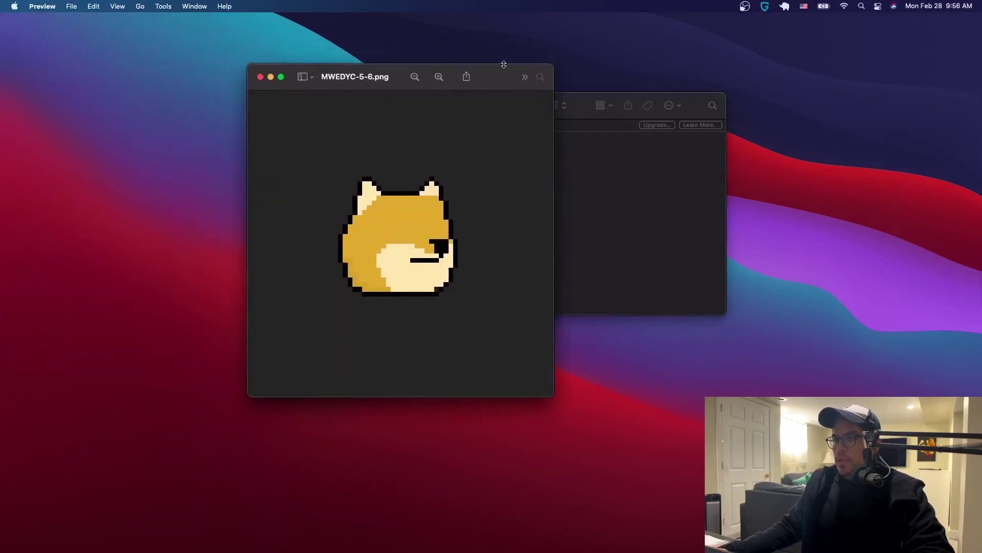
click(260, 79)
- Rename the tan dog image to Standard.png and move it into the Base folder
click(455, 287)
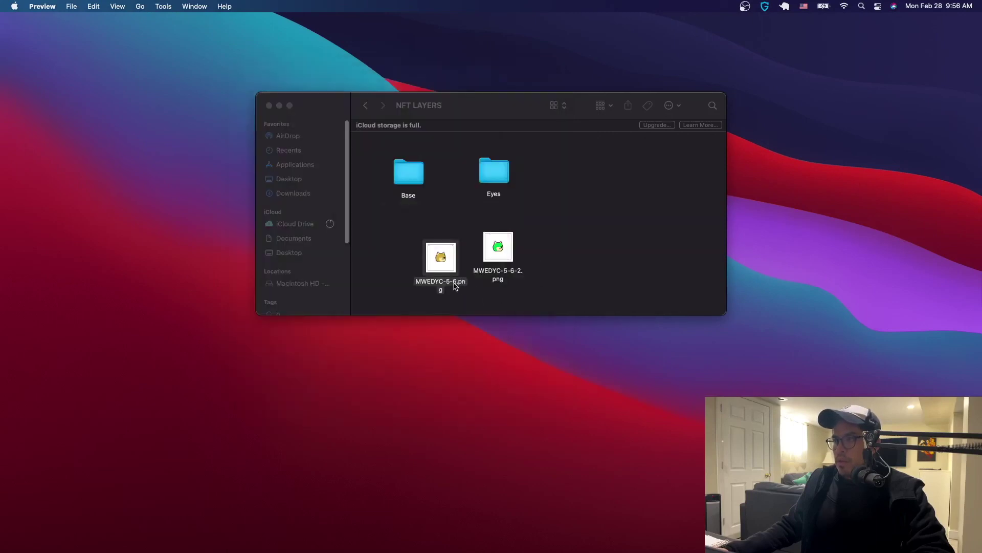
key(Return)
text(Standard.png)
click(436, 259)
drag(443, 263, 408, 174)
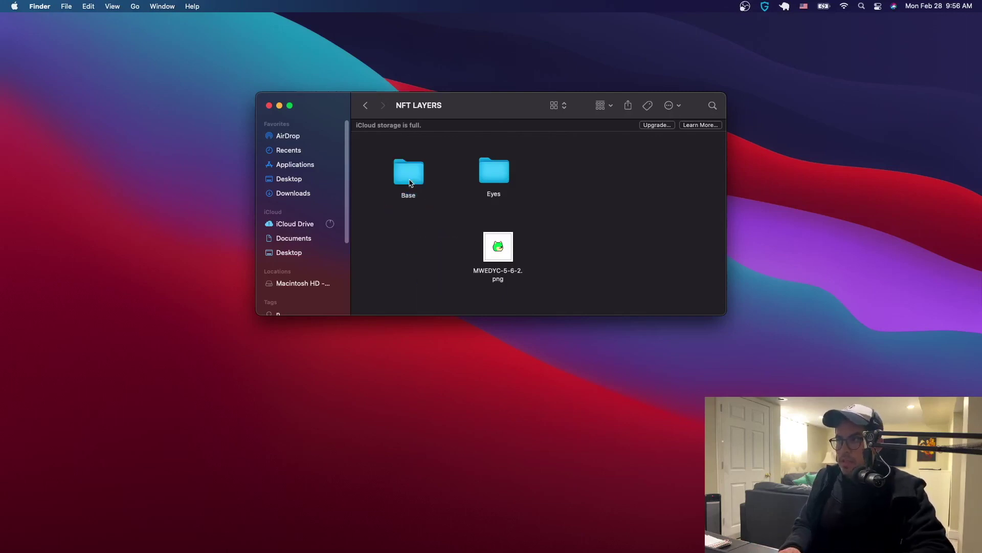
- Open the green dog image MWEDYC-5-6-2.png in Preview to check it, and close it again
click(500, 255)
double_click(496, 249)
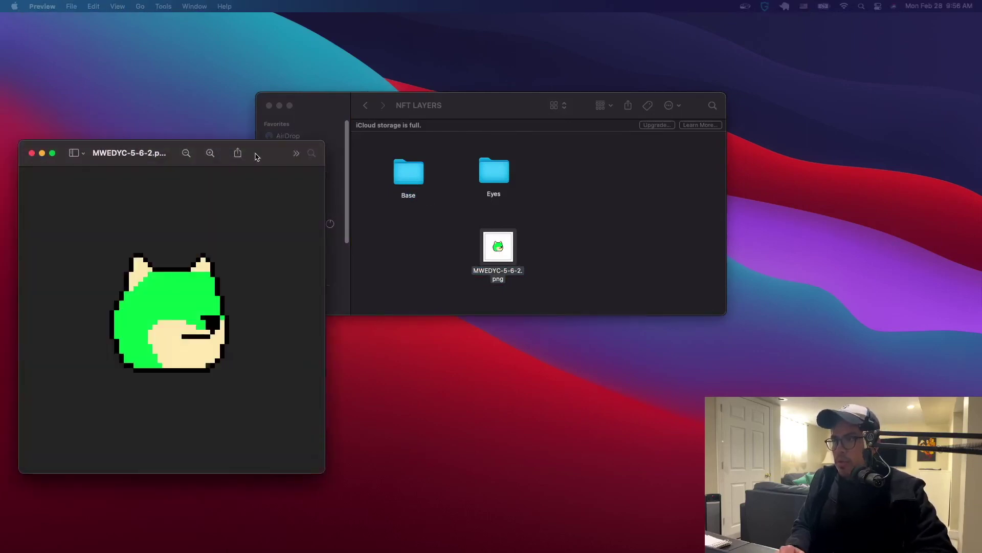
drag(254, 153, 463, 121)
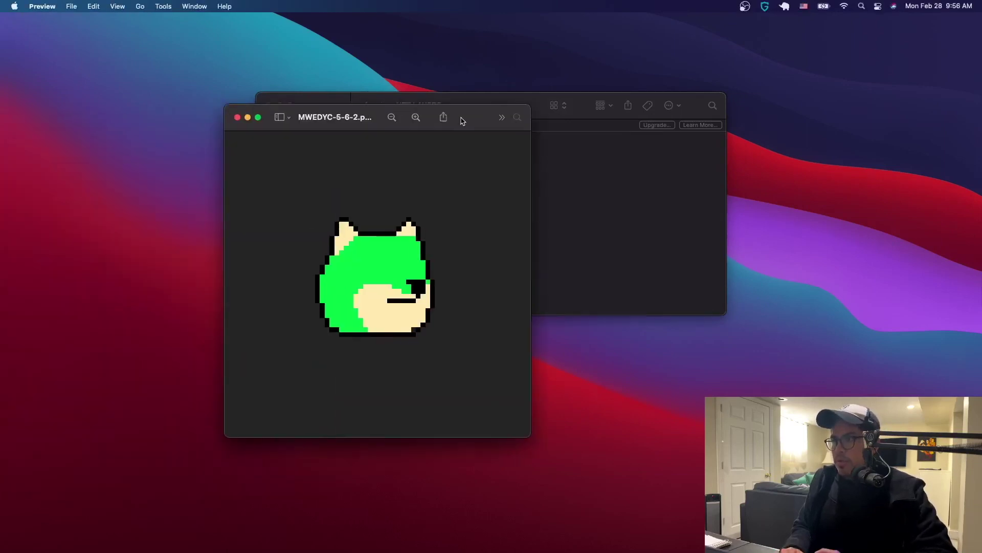
click(237, 118)
- Rename the green dog image to Green.png, move it into the Base folder, and check that folder's contents
click(503, 277)
key(Return)
text(Gree)
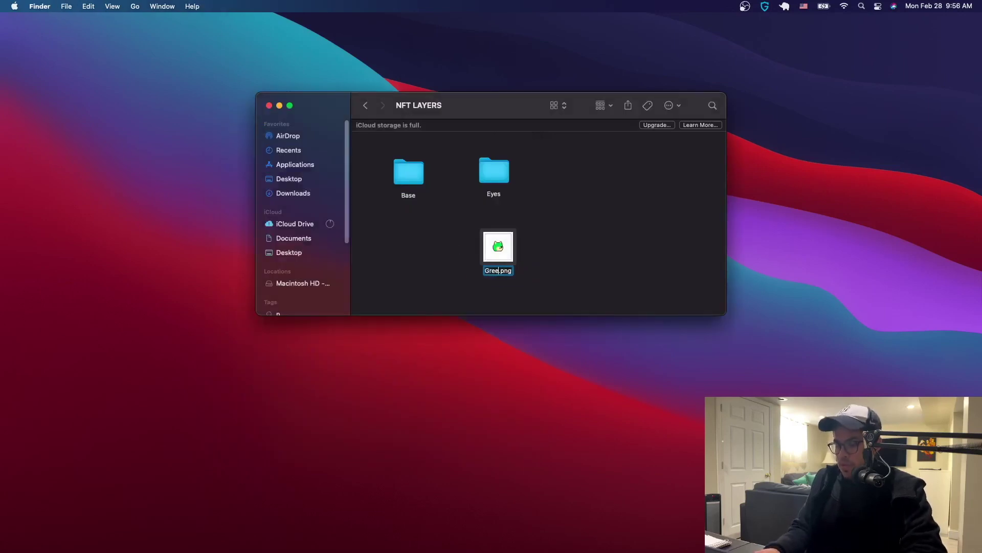
text(n)
click(596, 274)
drag(499, 246, 415, 174)
double_click(415, 173)
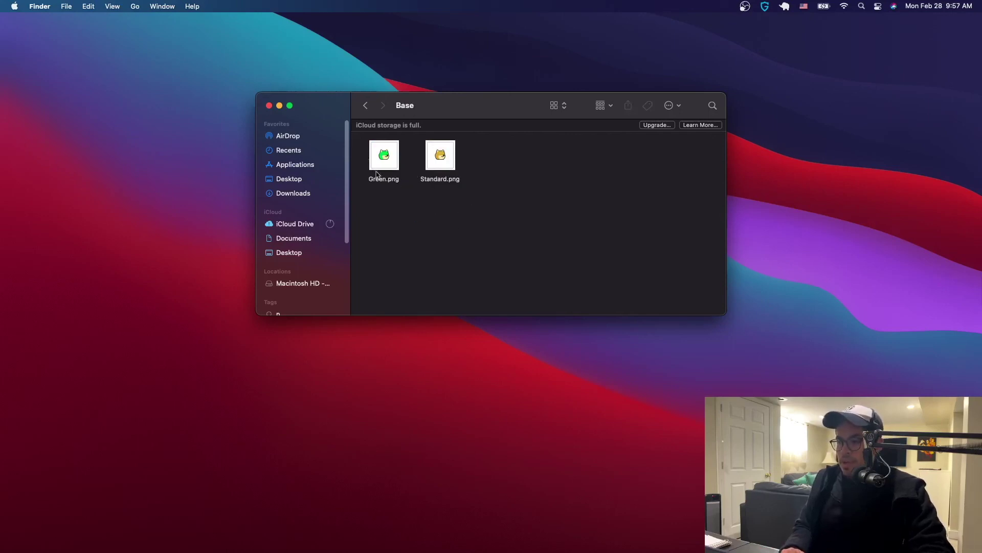
click(365, 104)
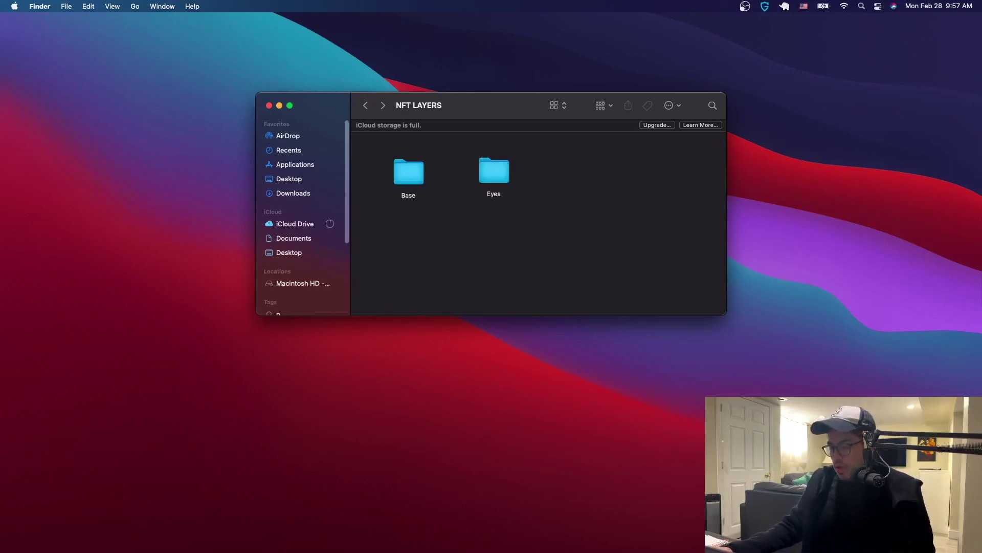
- Switch back to Photopea in Safari, make the window full screen, and select the Base layer
key(super+Tab)
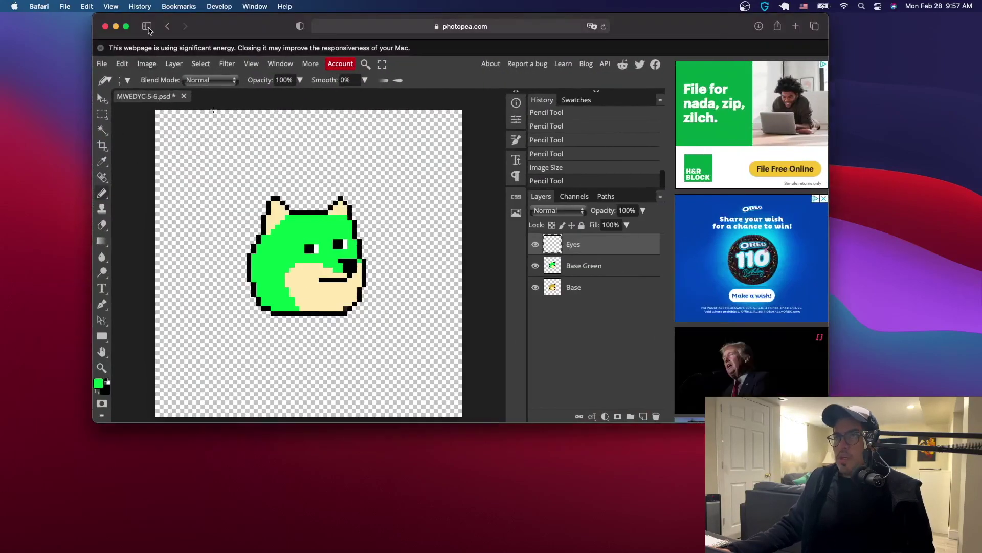
click(126, 26)
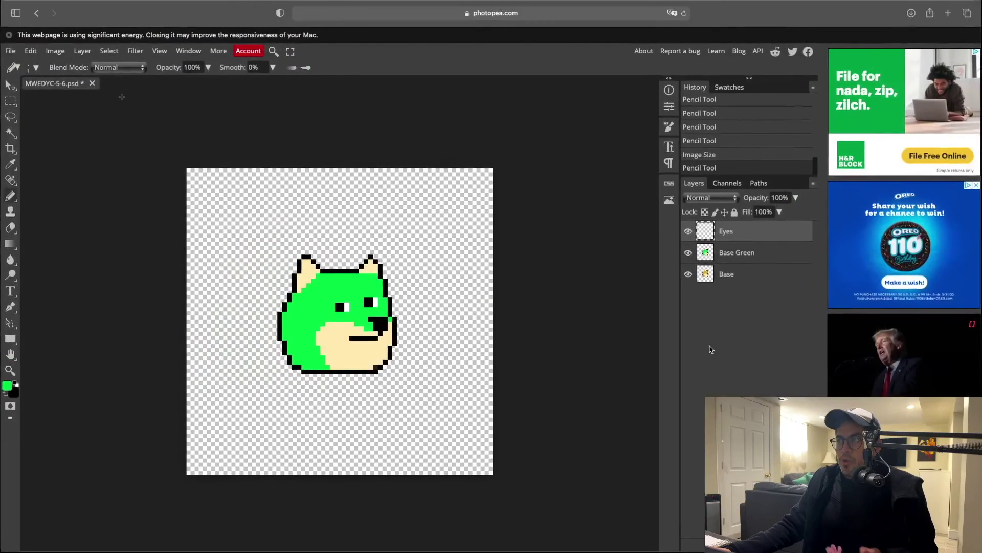
click(732, 282)
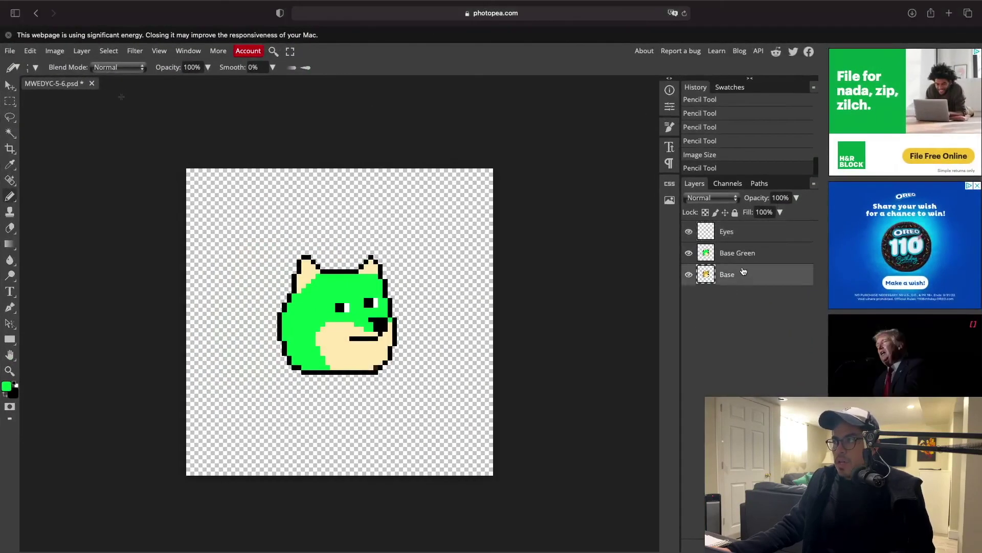
- Duplicate the Base layer and rename the copy to Base Red
key(super+j)
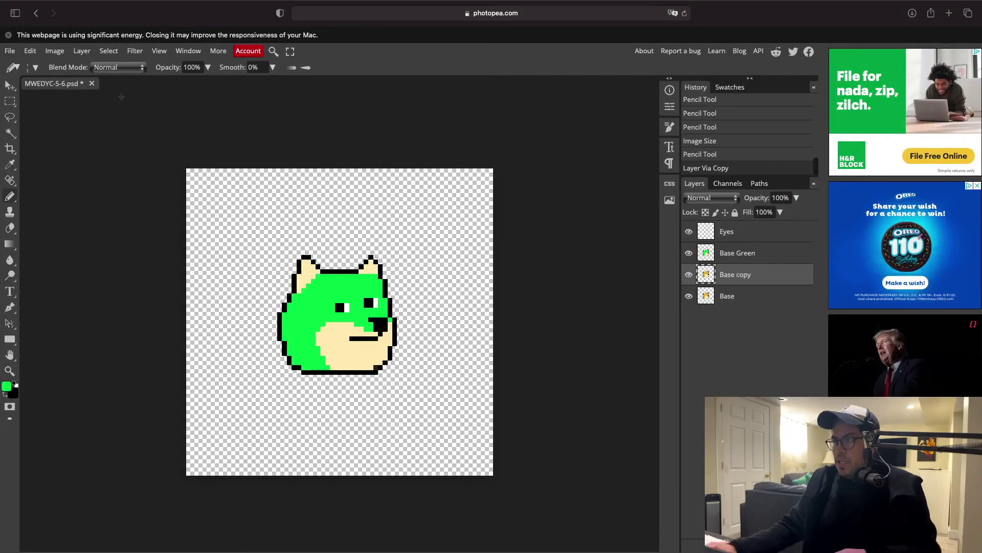
double_click(743, 275)
text(Ba)
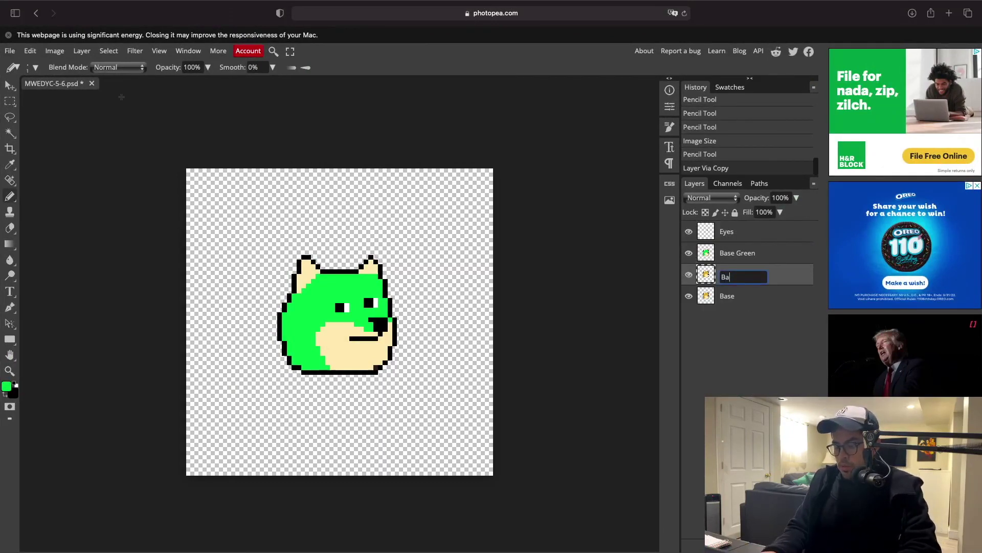
text(se Red)
key(Return)
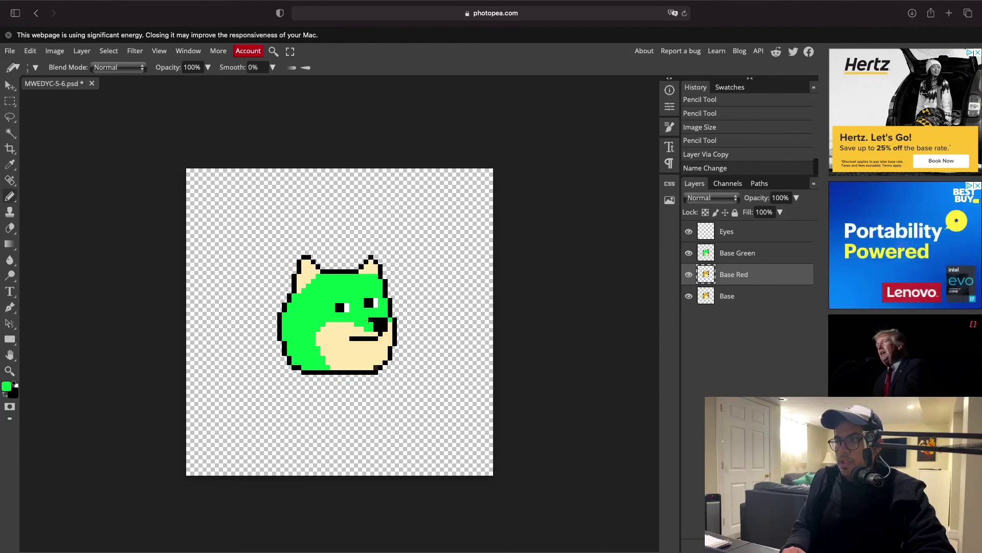
scroll(296, 336, up, 1)
scroll(296, 336, up, 5)
scroll(307, 287, down, 3)
scroll(218, 206, up, 1)
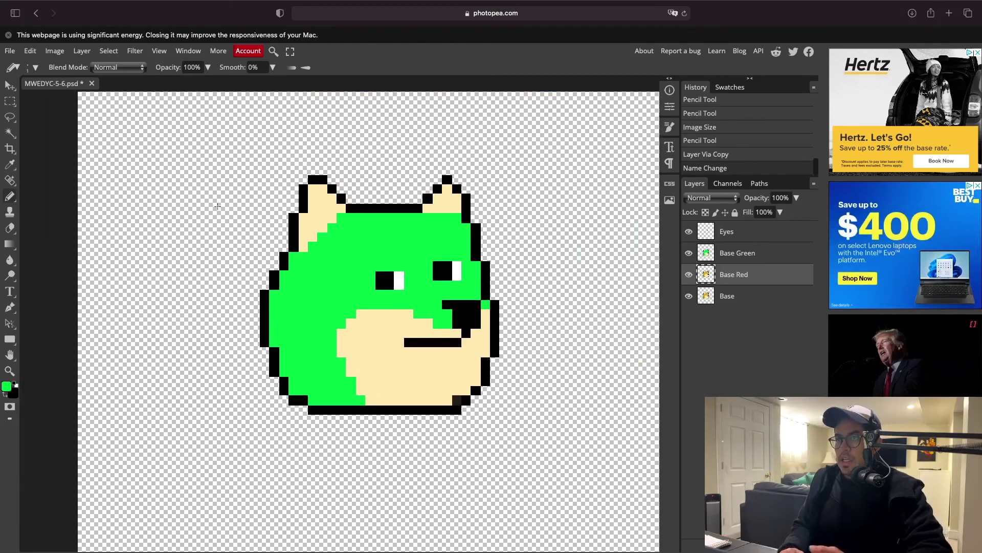
scroll(327, 289, down, 5)
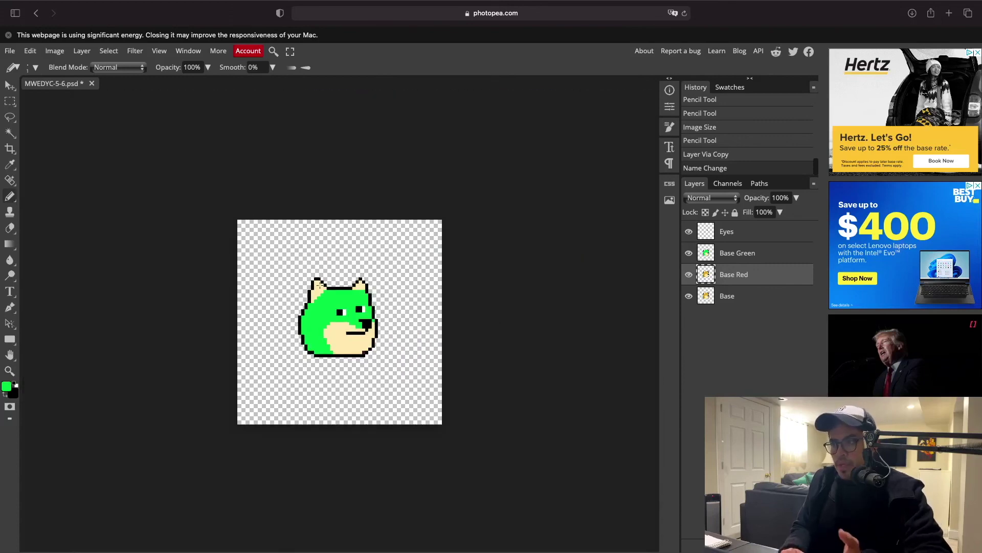
scroll(332, 289, up, 5)
scroll(332, 289, down, 3)
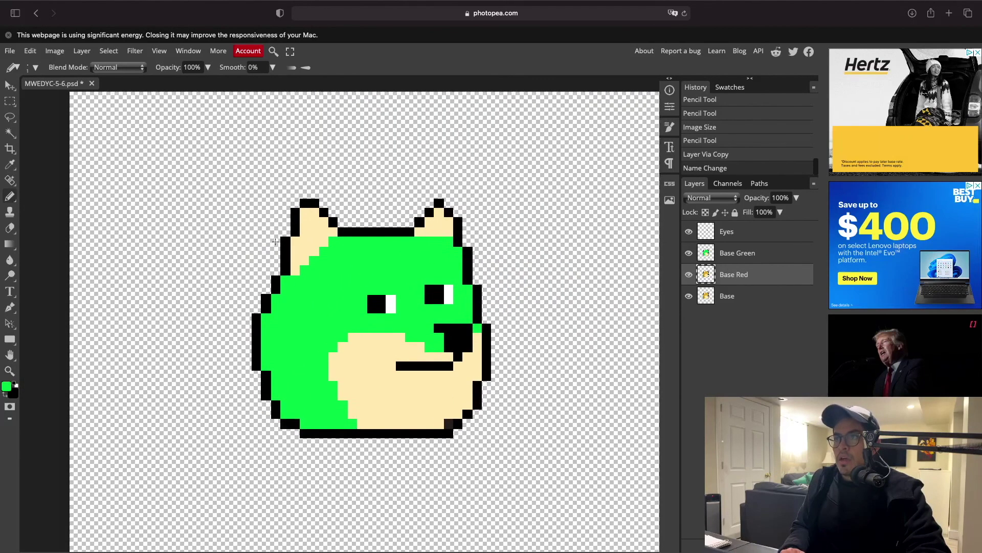
scroll(324, 282, down, 1)
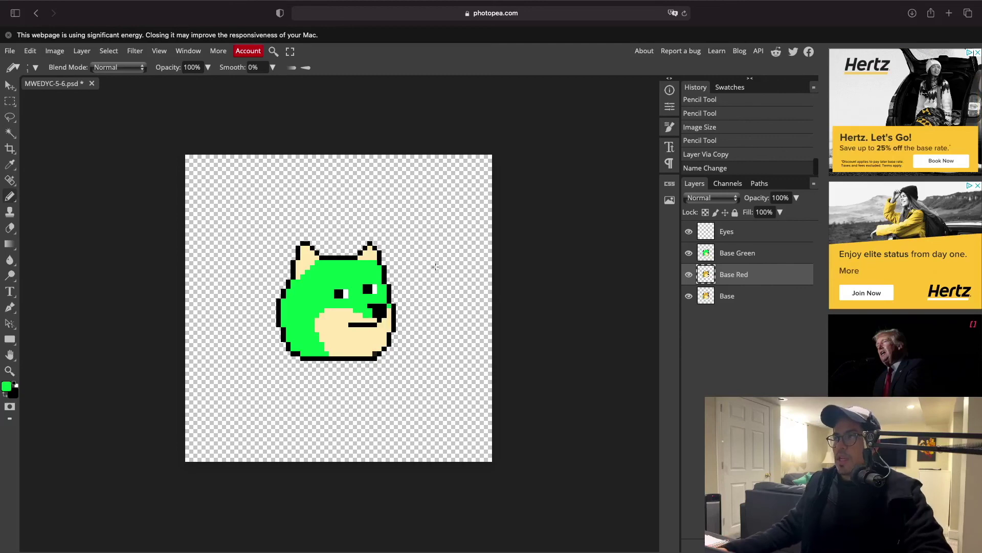
- Hide the Base Red and Base Green layers so the original Base layer shows beneath the eyes
click(689, 274)
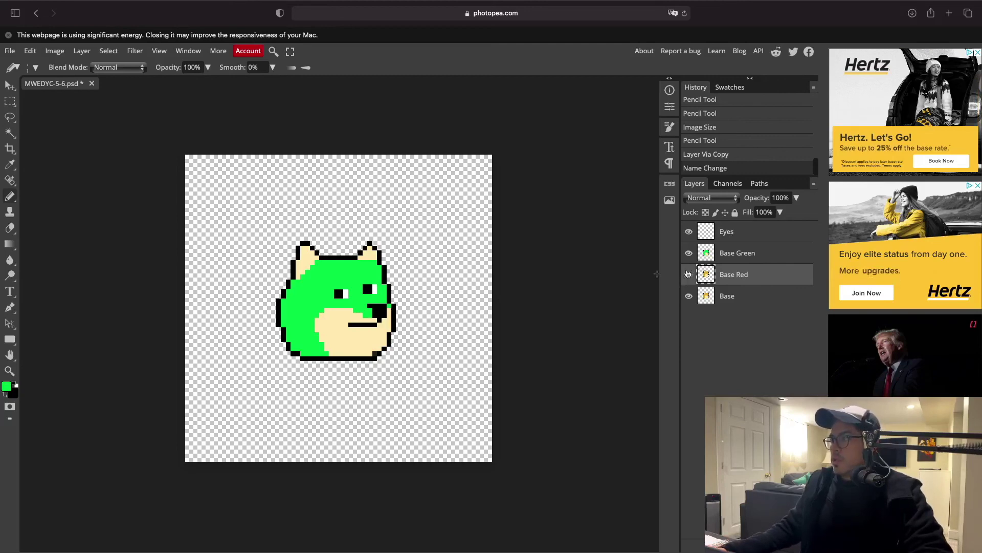
click(688, 253)
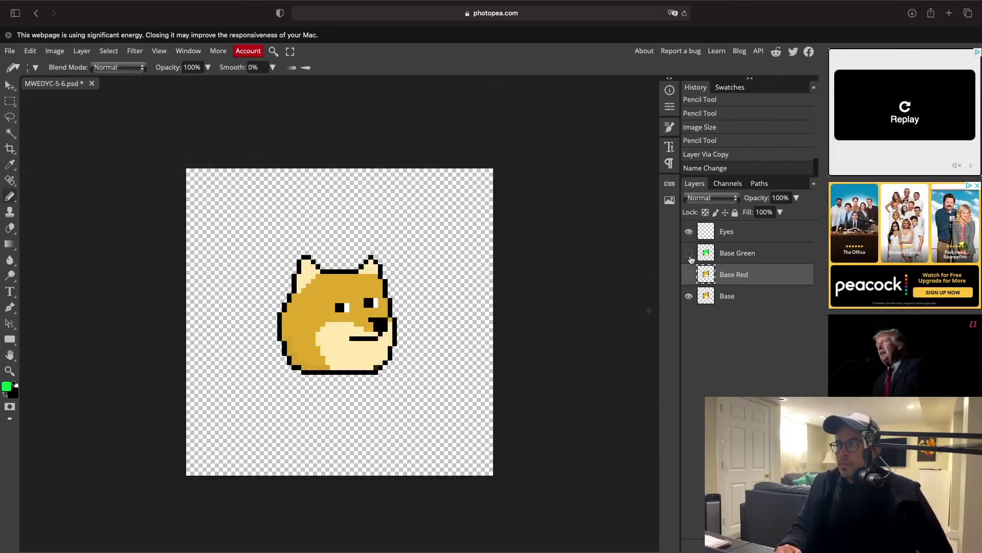